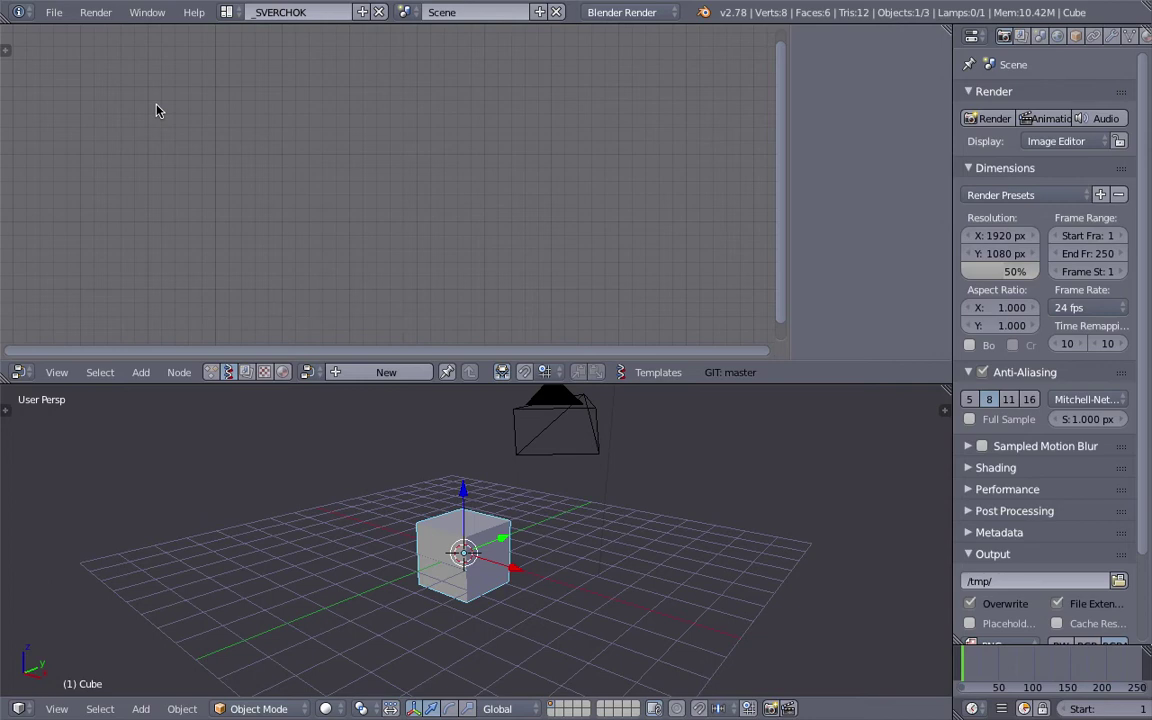
Switch to the web browser and look through the Grease Pencil videos on the Yadoob YouTube channel
key("ctrl+Right")
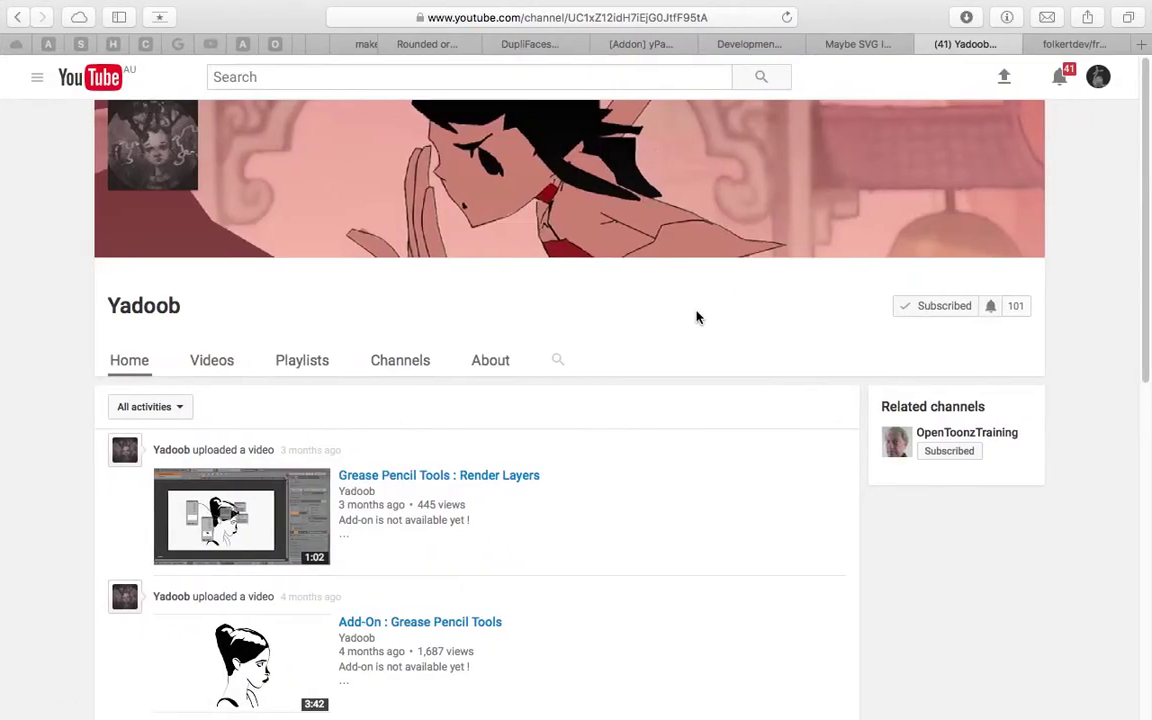
scroll(717, 327, "down", 2)
scroll(680, 305, "up", 2)
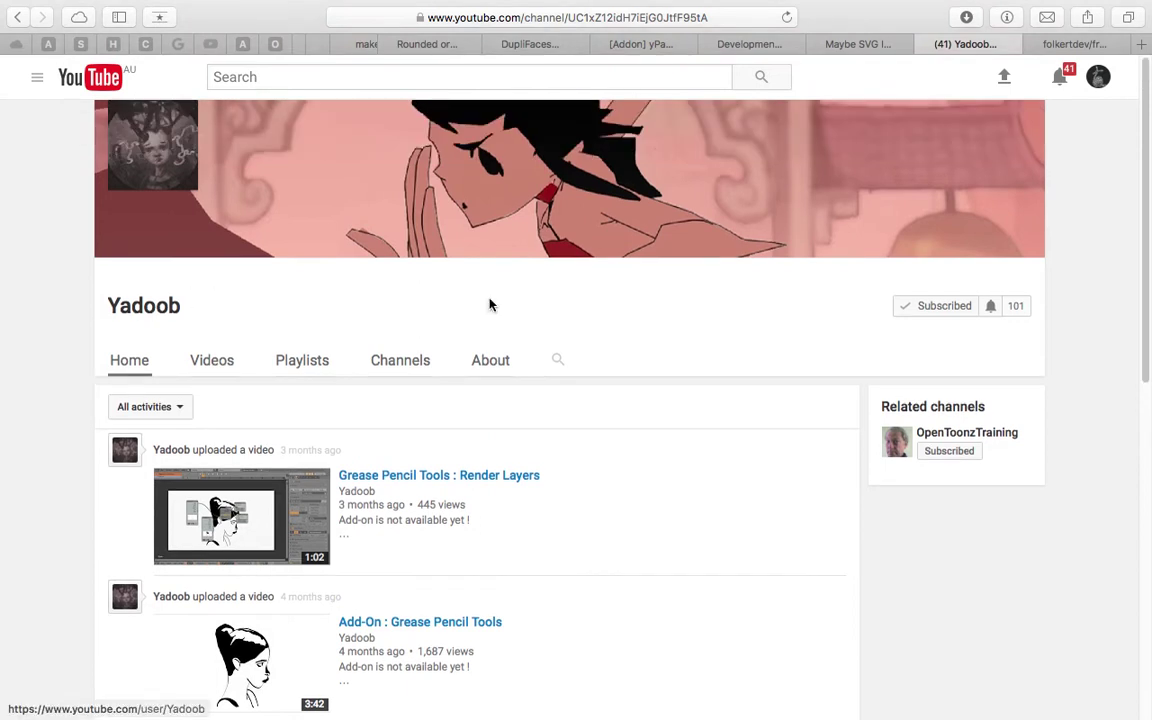
scroll(491, 334, "down", 2)
scroll(491, 336, "down", 8)
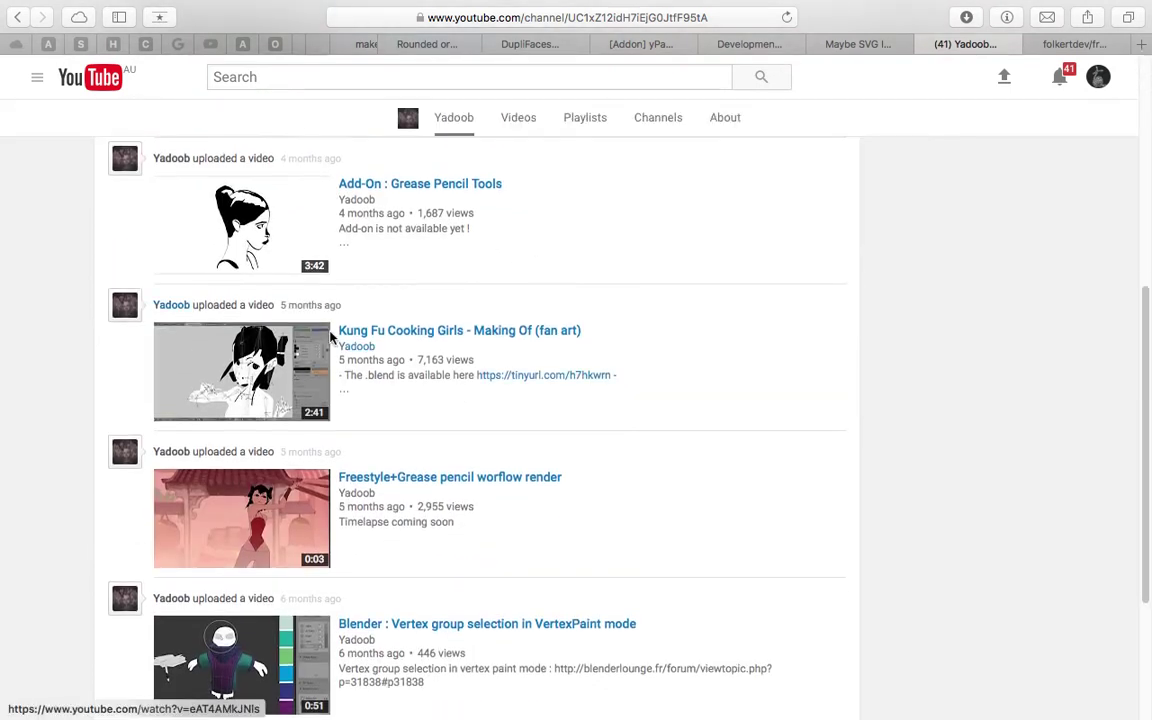
scroll(465, 218, "up", 2)
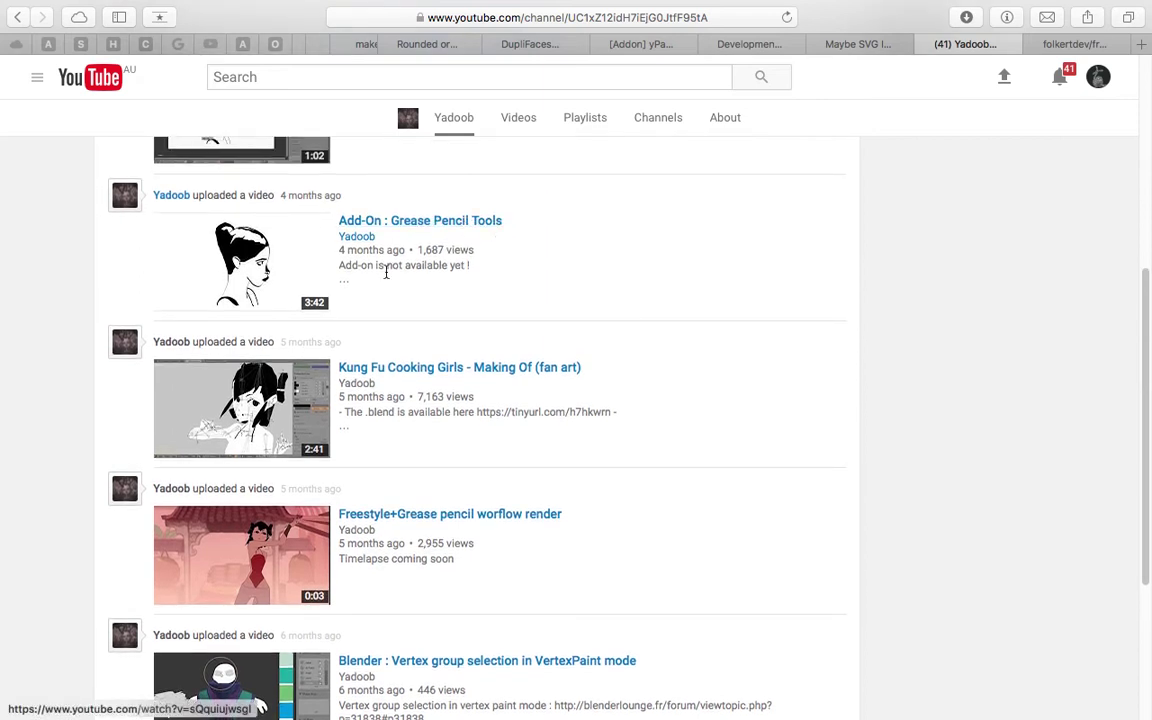
left_click_drag(340, 265, 540, 270)
scroll(540, 270, "up", 6)
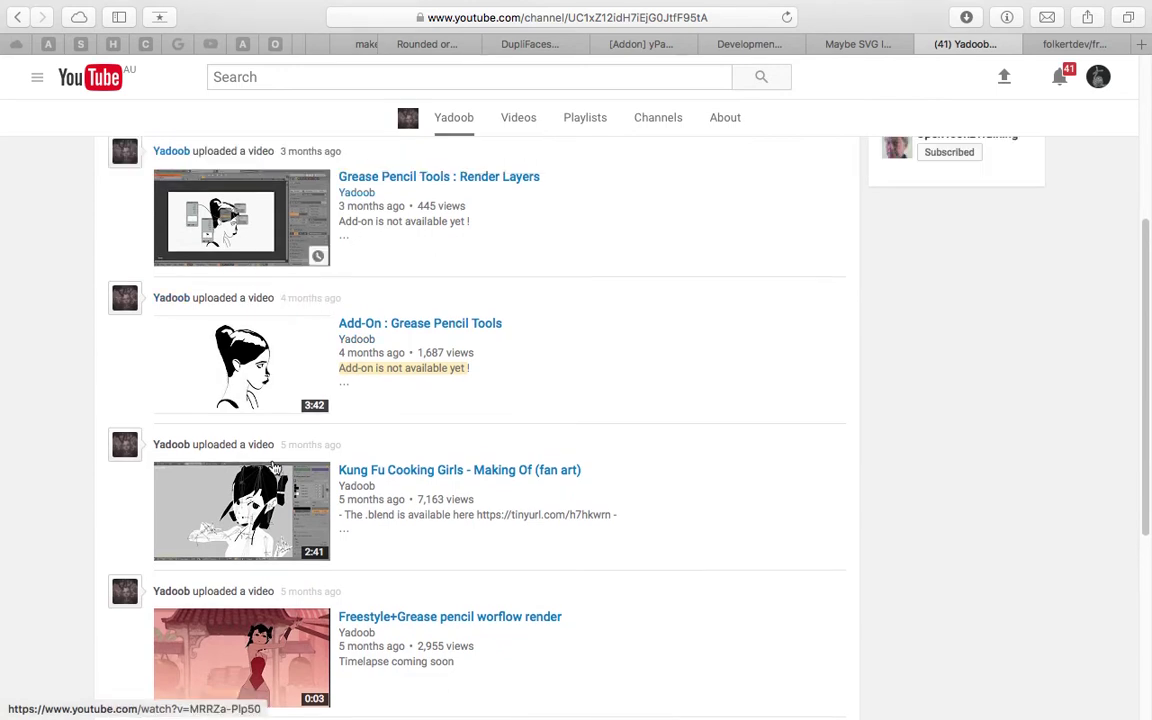
scroll(274, 467, "down", 1)
scroll(280, 440, "down", 1)
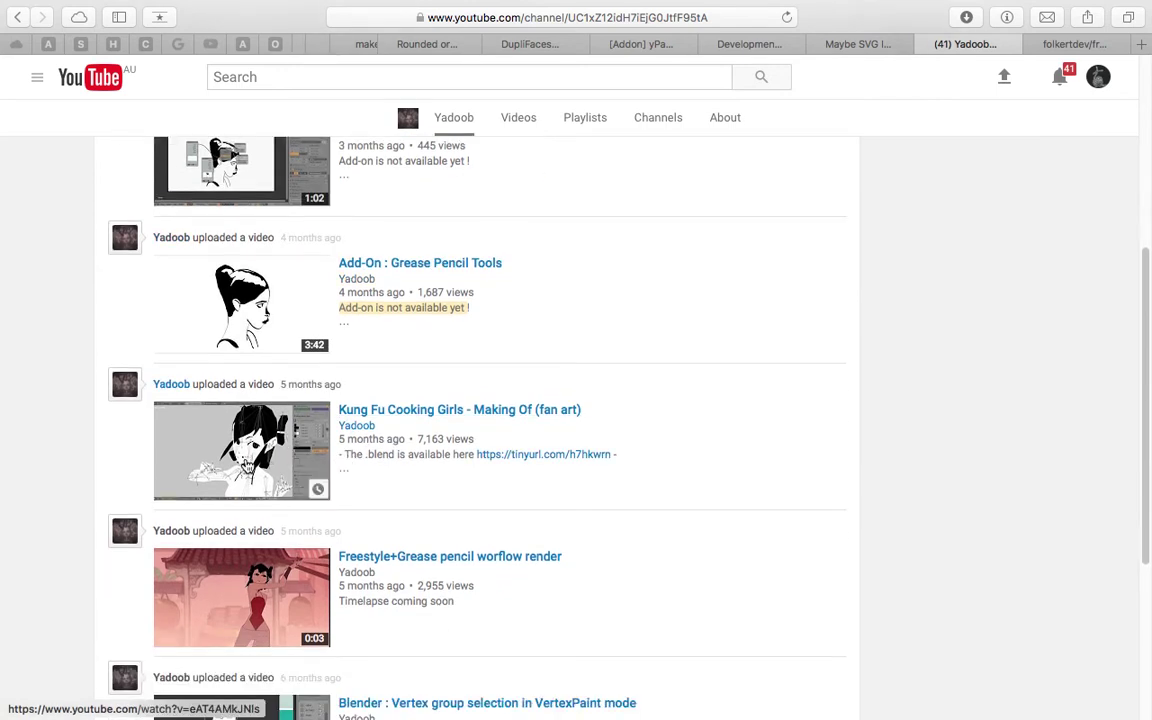
scroll(429, 432, "down", 1)
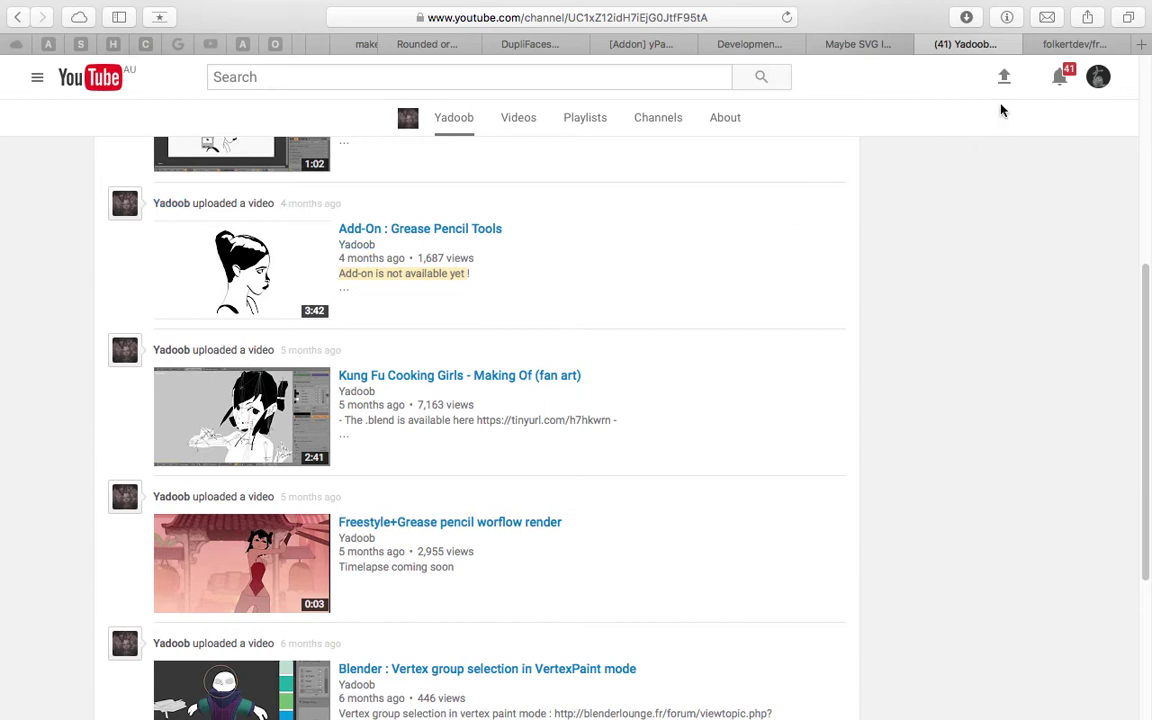
Show the folkertdev/freestyle-gpencil-exporter repository page on GitHub
left_click(1057, 47)
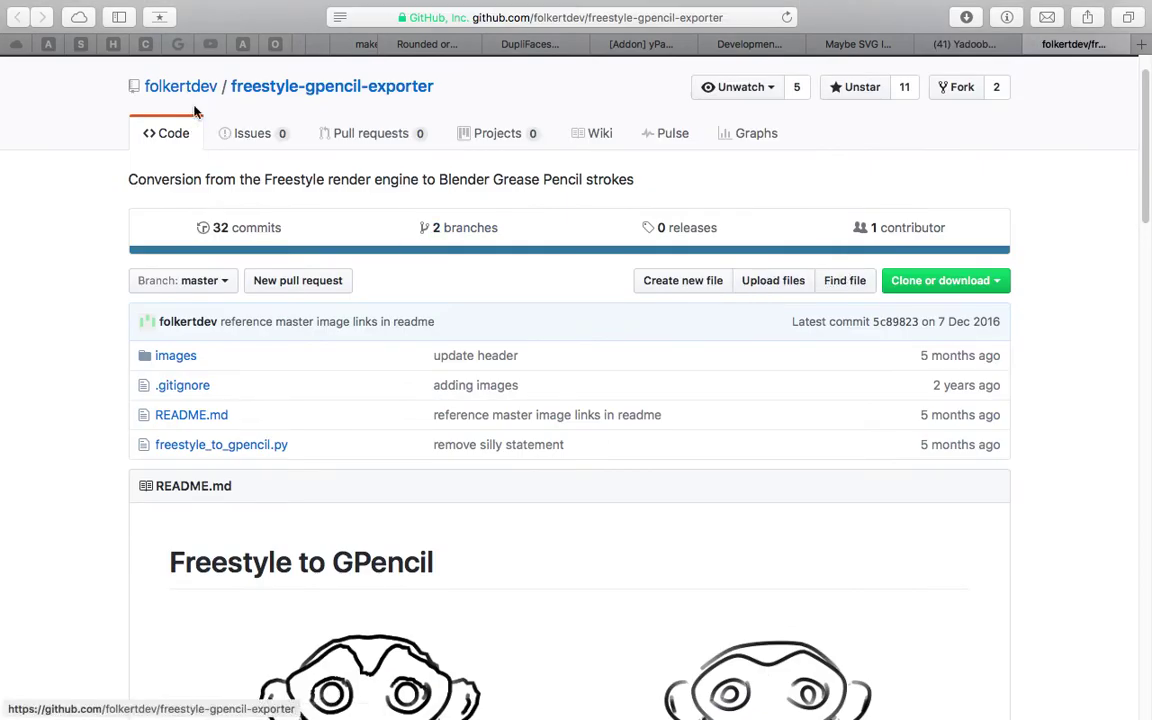
scroll(198, 100, "up", 1)
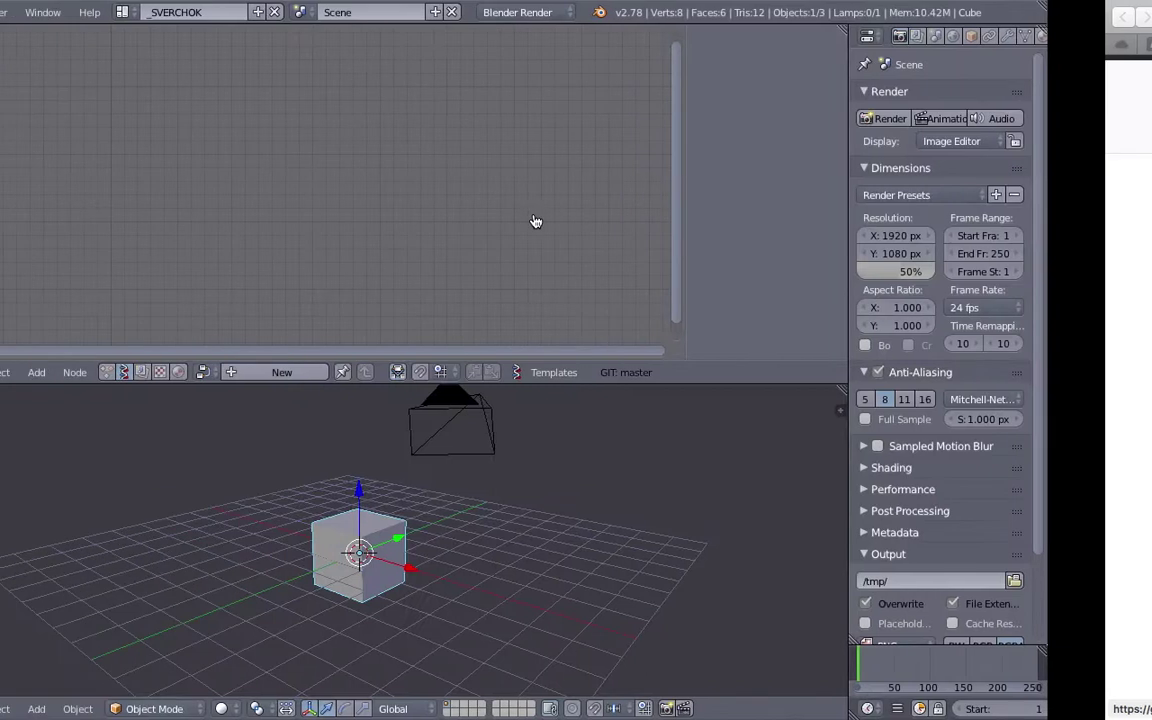
Switch to Blender, search the add-ons in the user preferences for "svg", and close the preferences
left_click(55, 14)
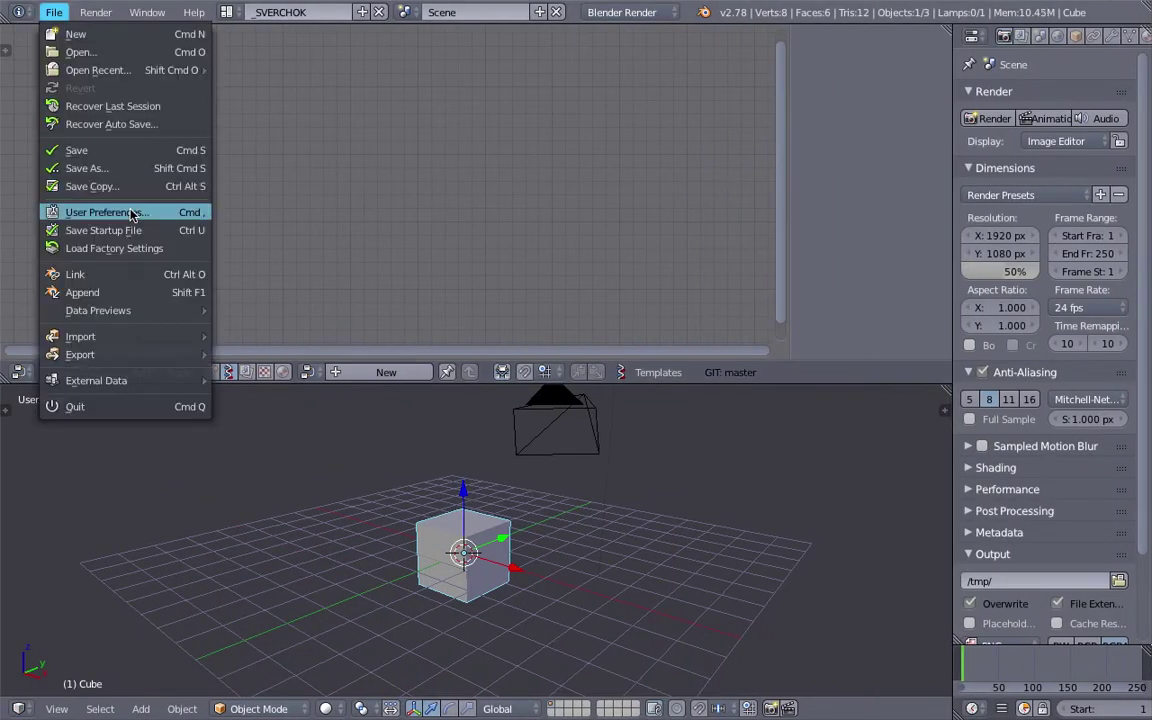
left_click(130, 212)
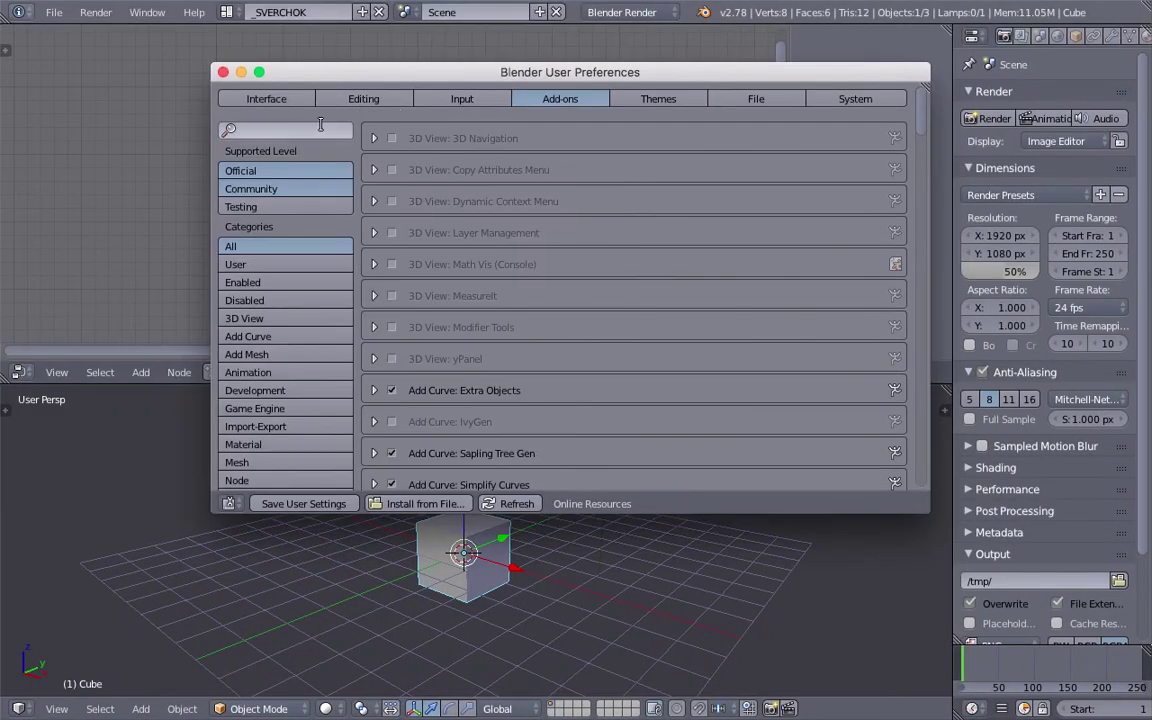
left_click(320, 127)
type("svg")
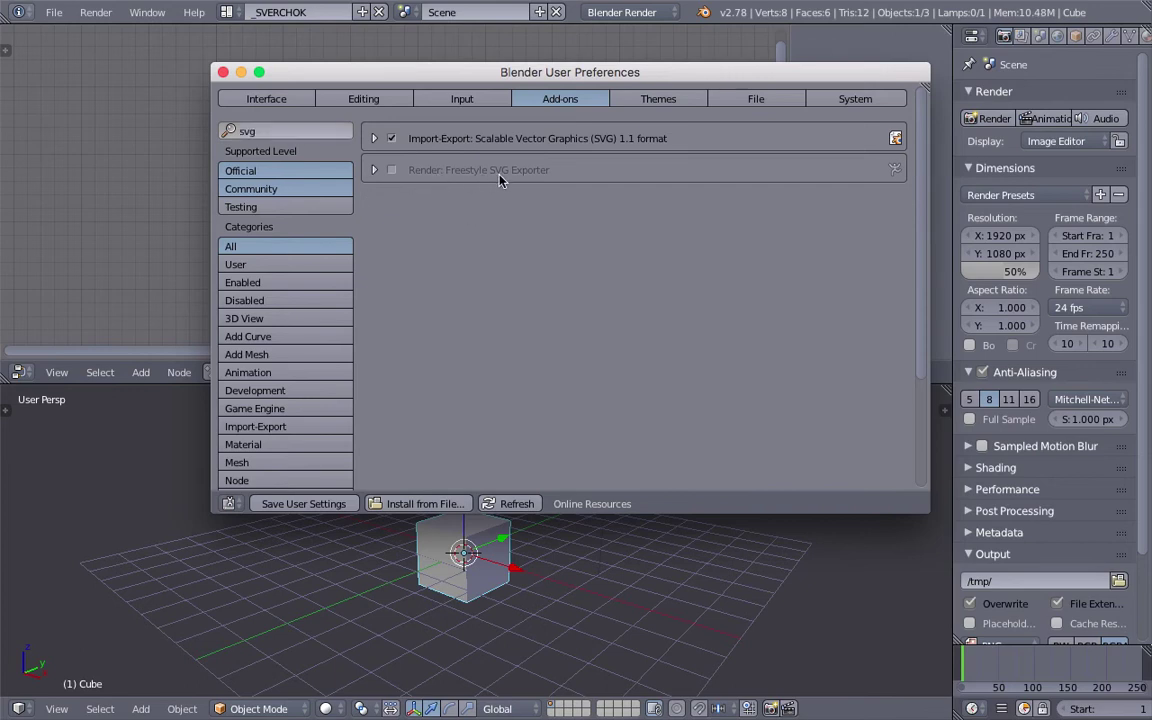
left_click(223, 72)
Enlarge the 3D view by moving its border with the node editor upward, and frame the cube closer
middle_click_drag(560, 450, 662, 390)
left_click(663, 385)
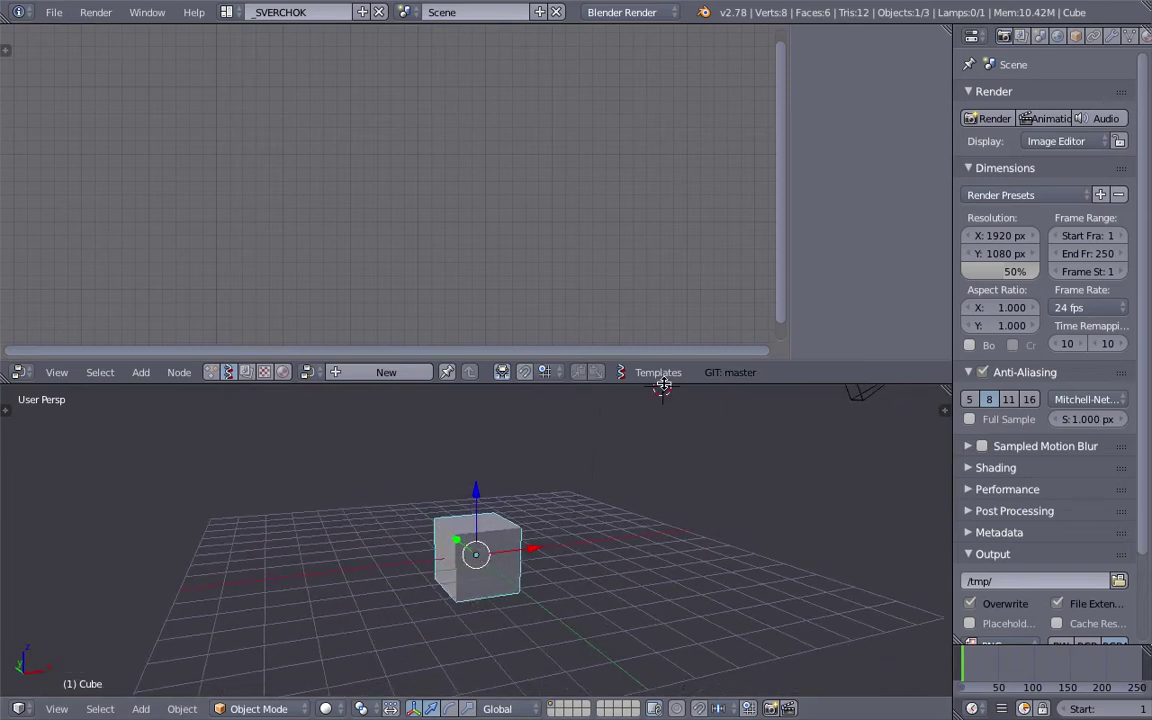
left_click_drag(663, 384, 640, 256)
scroll(580, 405, "up", 3)
middle_click_drag(501, 458, 525, 425)
scroll(1007, 458, "down", 3)
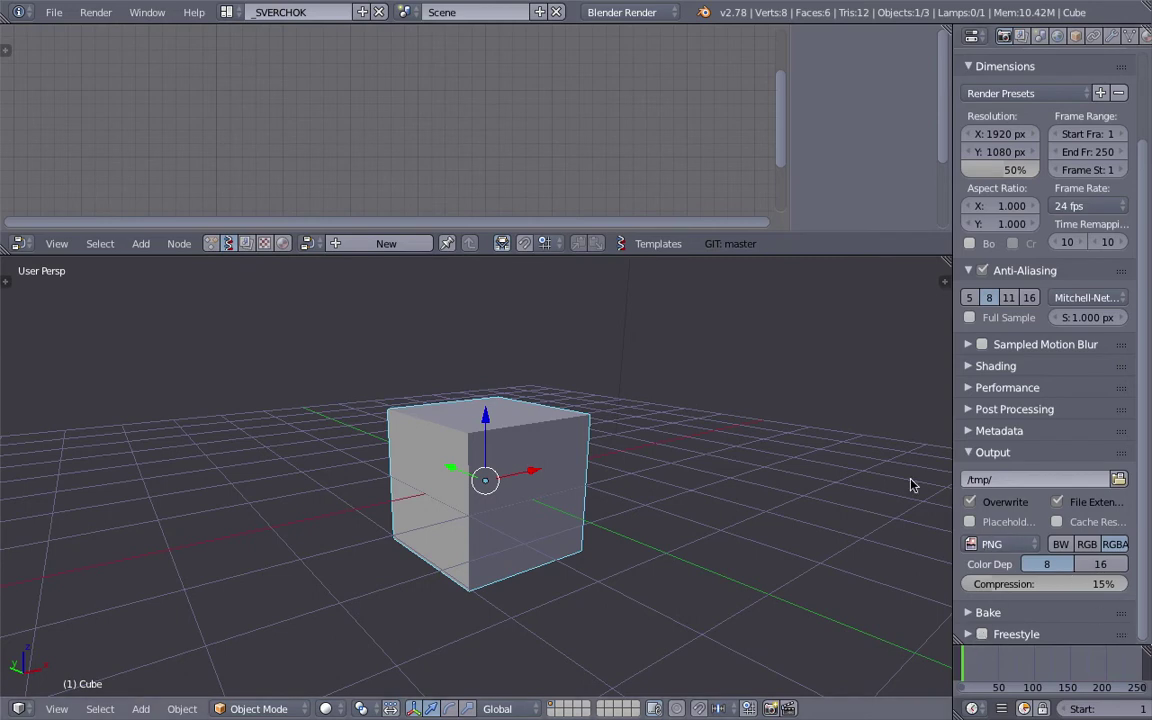
middle_click_drag(457, 397, 512, 399)
key("ctrl+Right")
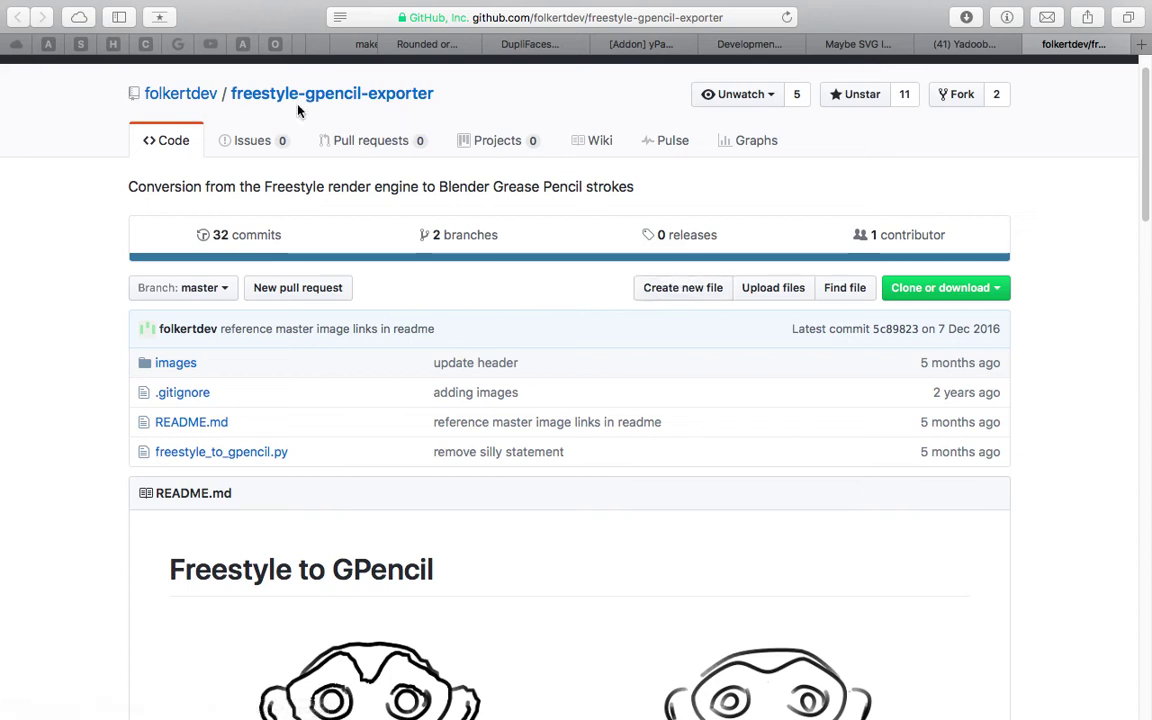
key("ctrl+Left")
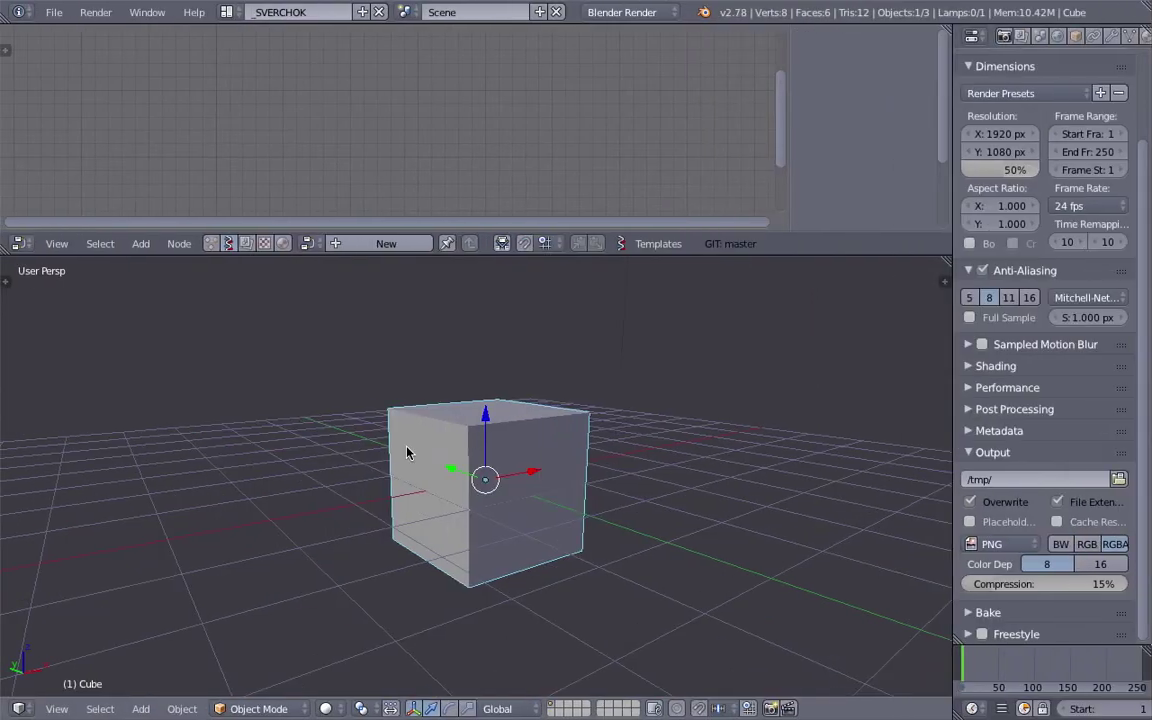
middle_click_drag(482, 466, 432, 439)
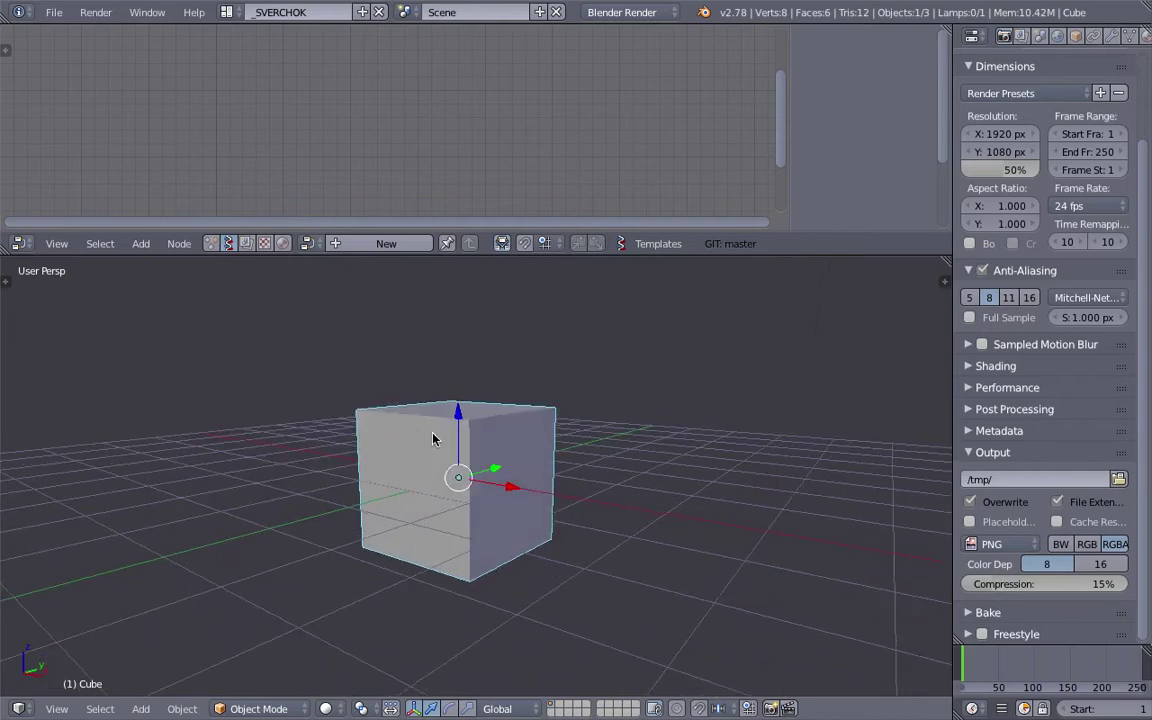
scroll(433, 439, "right", 3)
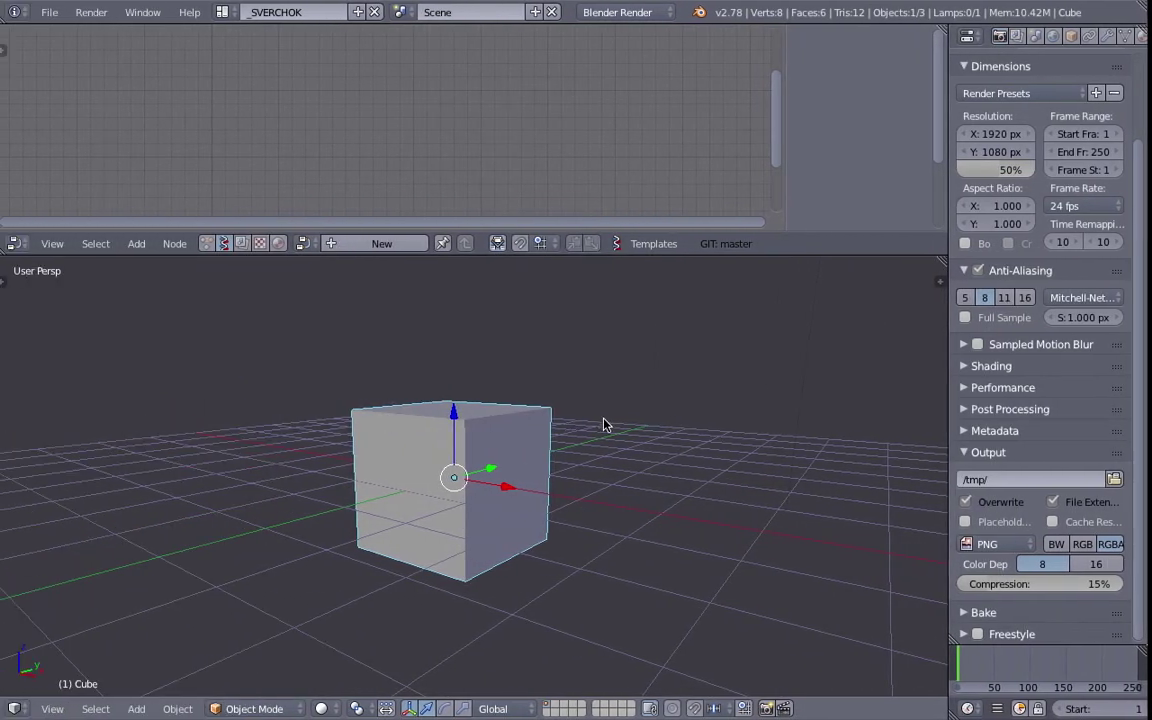
middle_click_drag(603, 425, 467, 415)
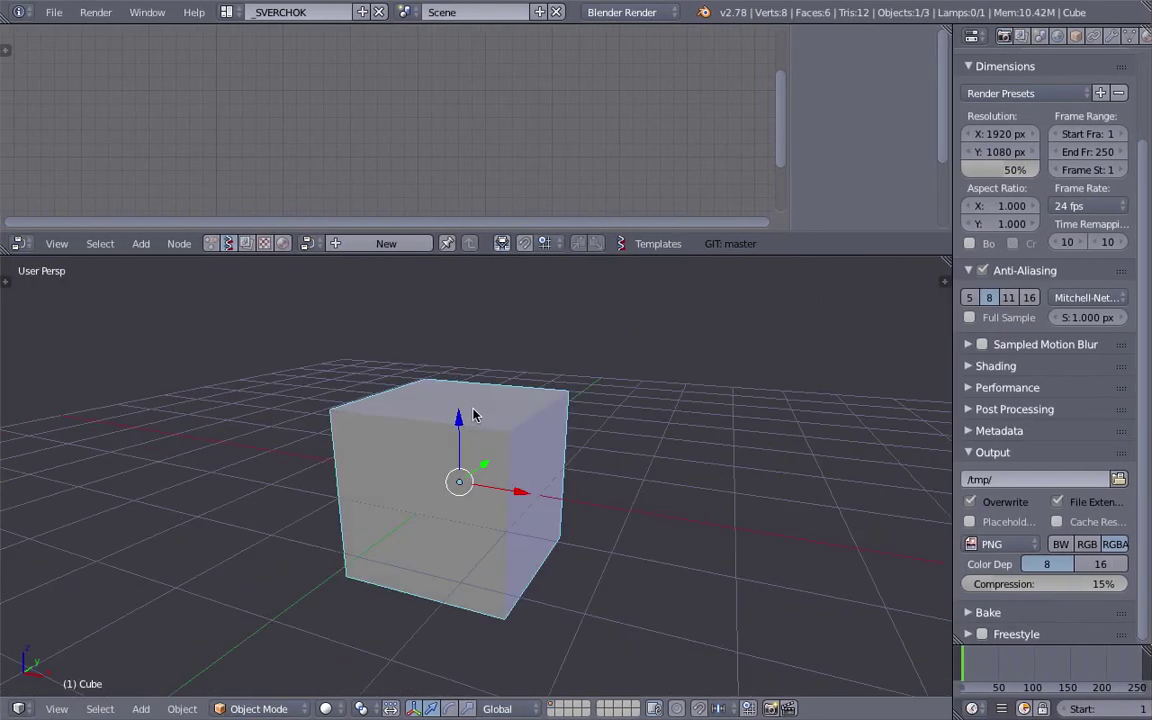
Switch to the browser and examine the Freestyle to GPencil README with its sample images and features in the repository
scroll(473, 415, "right", 5)
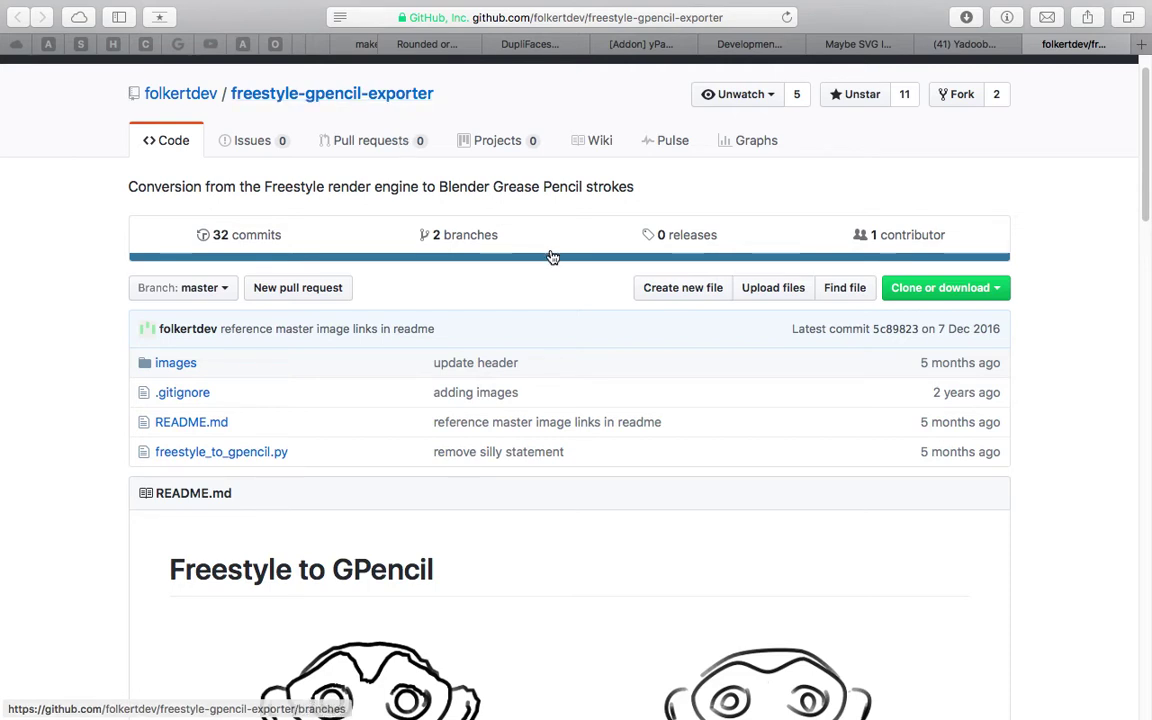
scroll(1011, 226, "down", 3)
scroll(743, 406, "down", 5)
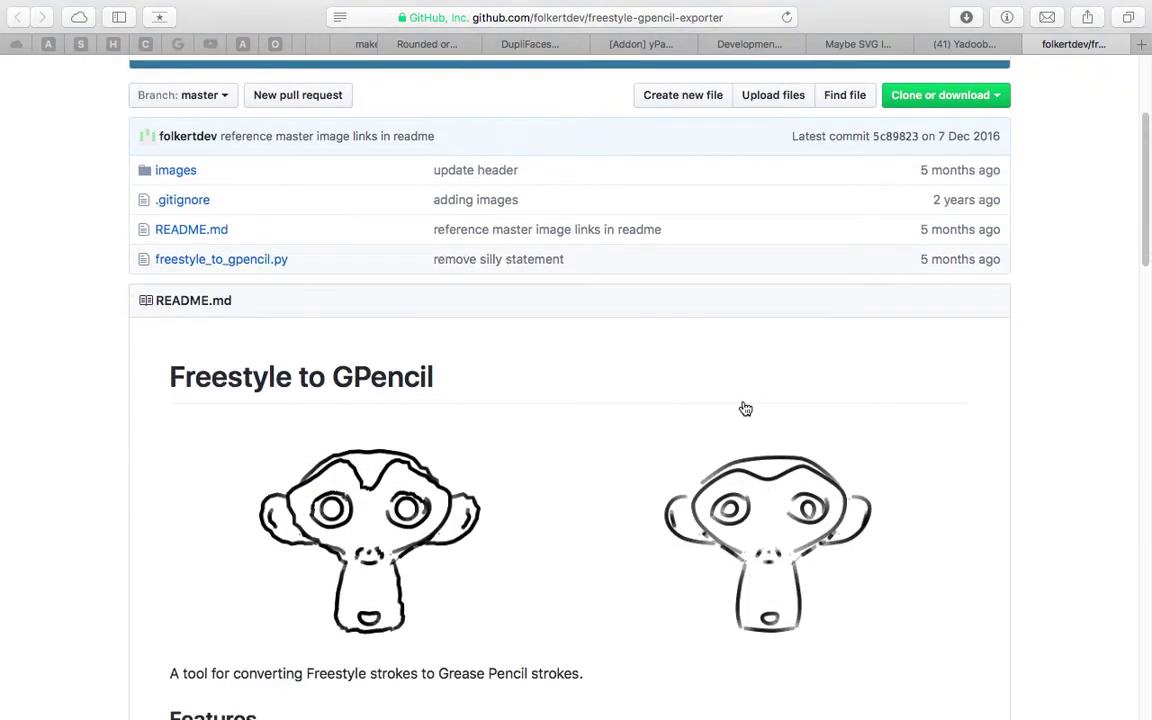
scroll(589, 381, "down", 1)
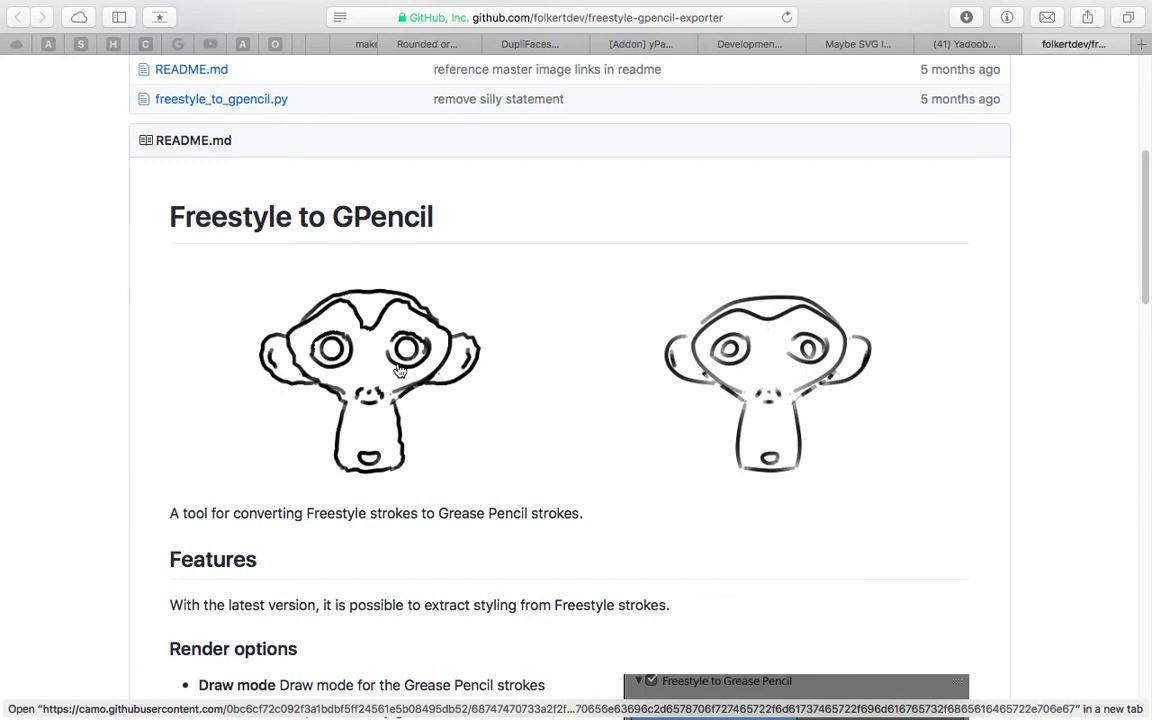
scroll(589, 381, "down", 1)
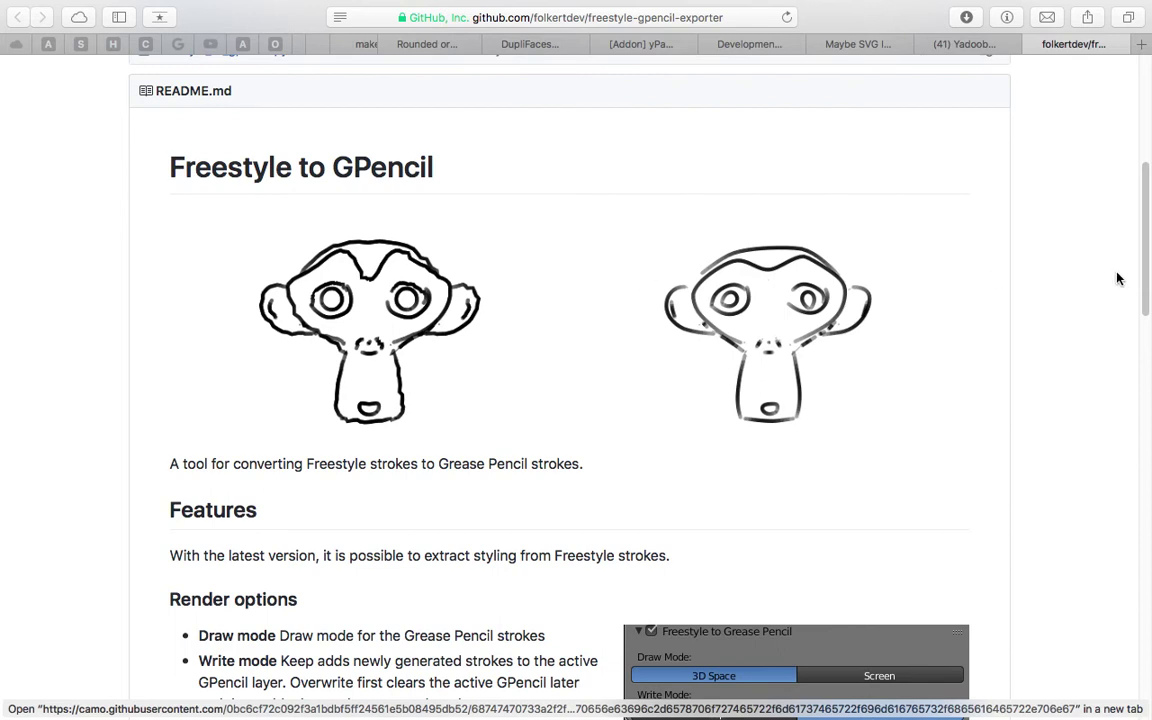
left_click_drag(1147, 268, 1148, 244)
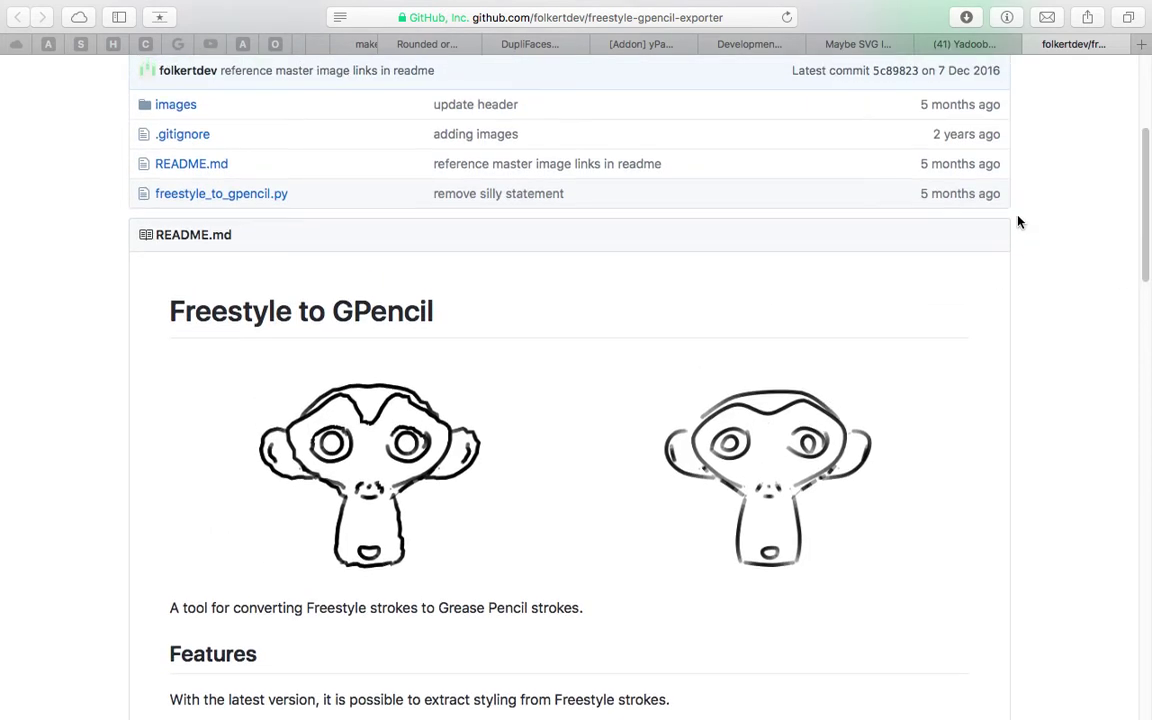
scroll(1019, 224, "up", 5)
scroll(1022, 240, "up", 1)
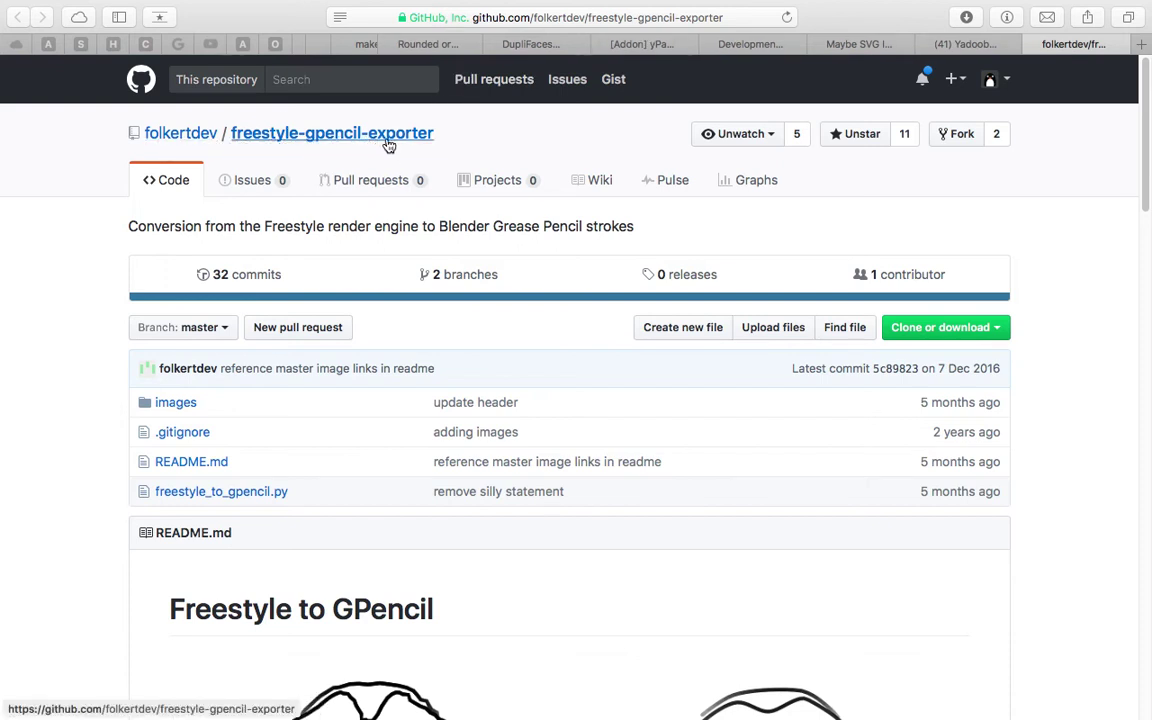
Show the repository's clone and download options, then dismiss them
left_click(952, 329)
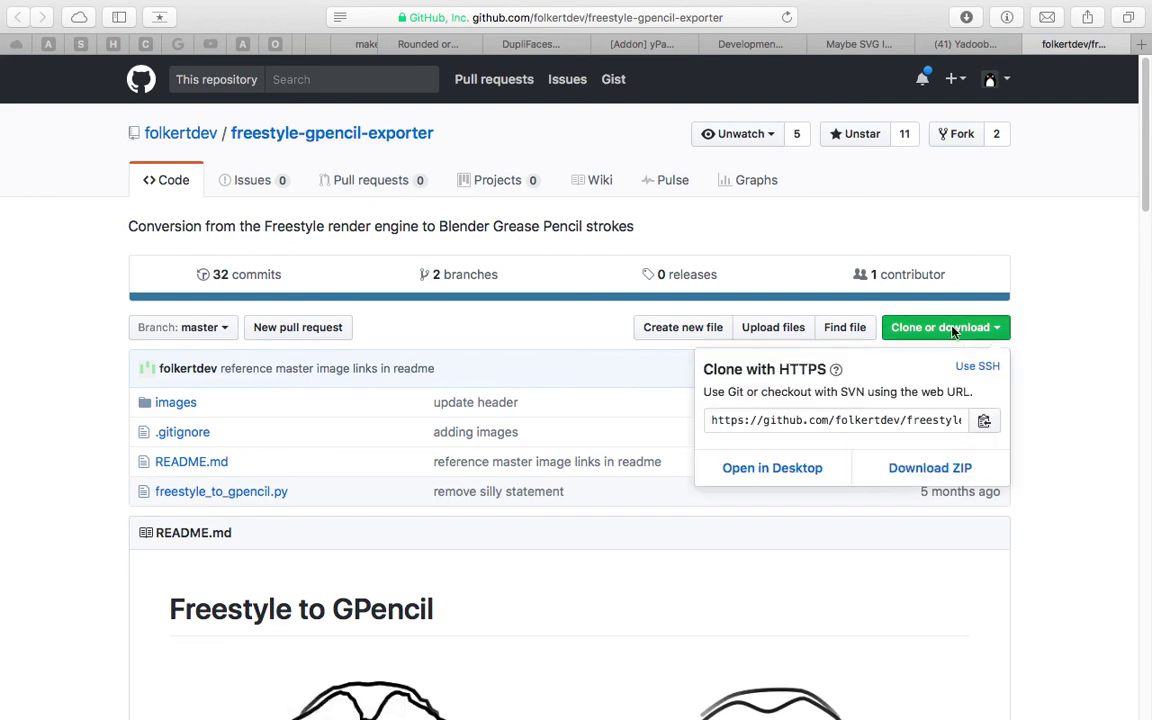
left_click(1075, 255)
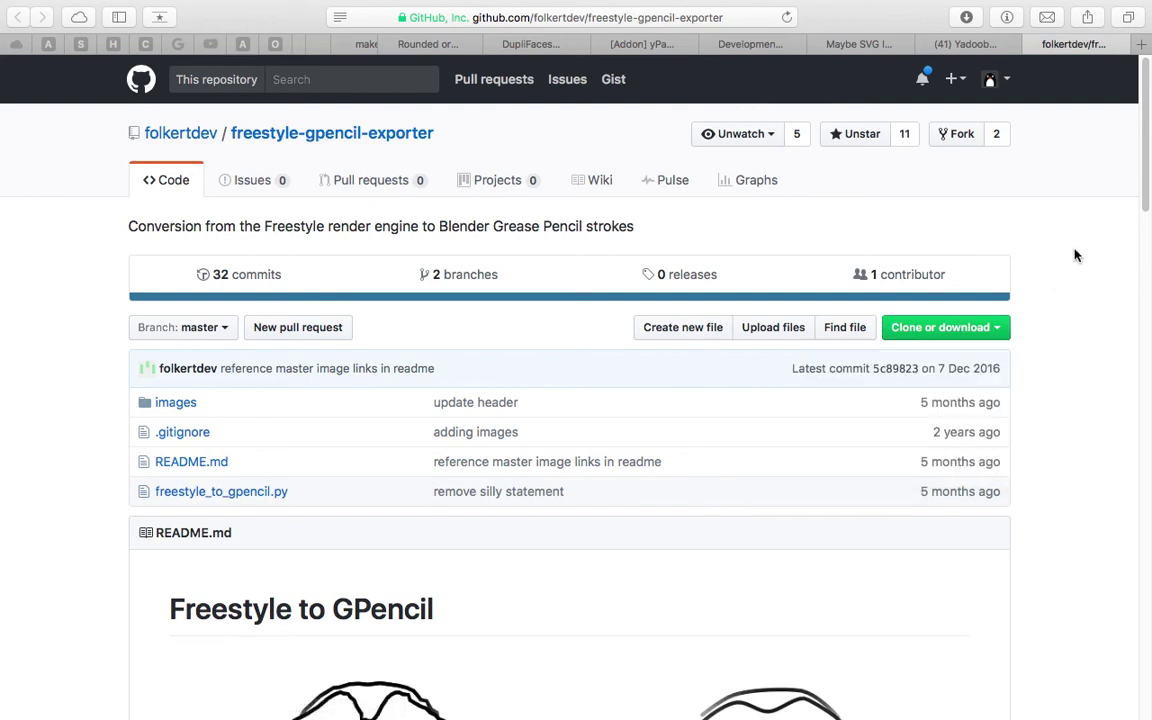
scroll(583, 301, "down", 1)
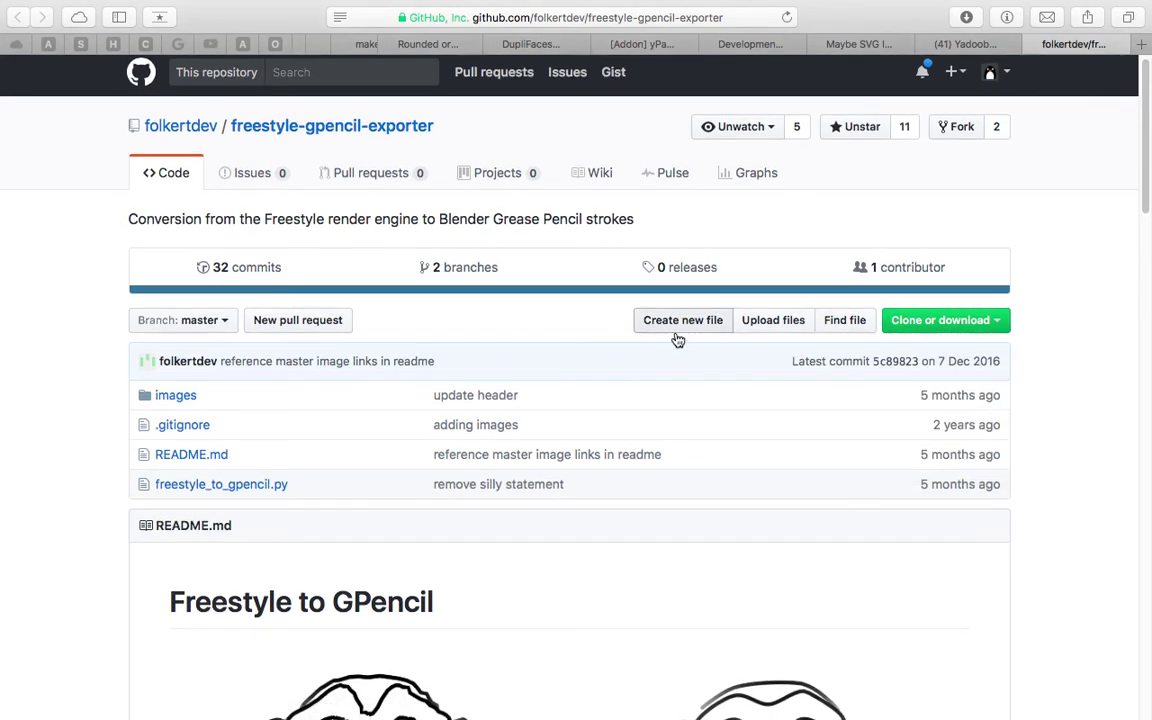
Switch to Blender, split the 3D view into two side-by-side areas, and change the first one to a Text Editor
key("ctrl+Left")
key("ctrl+Left")
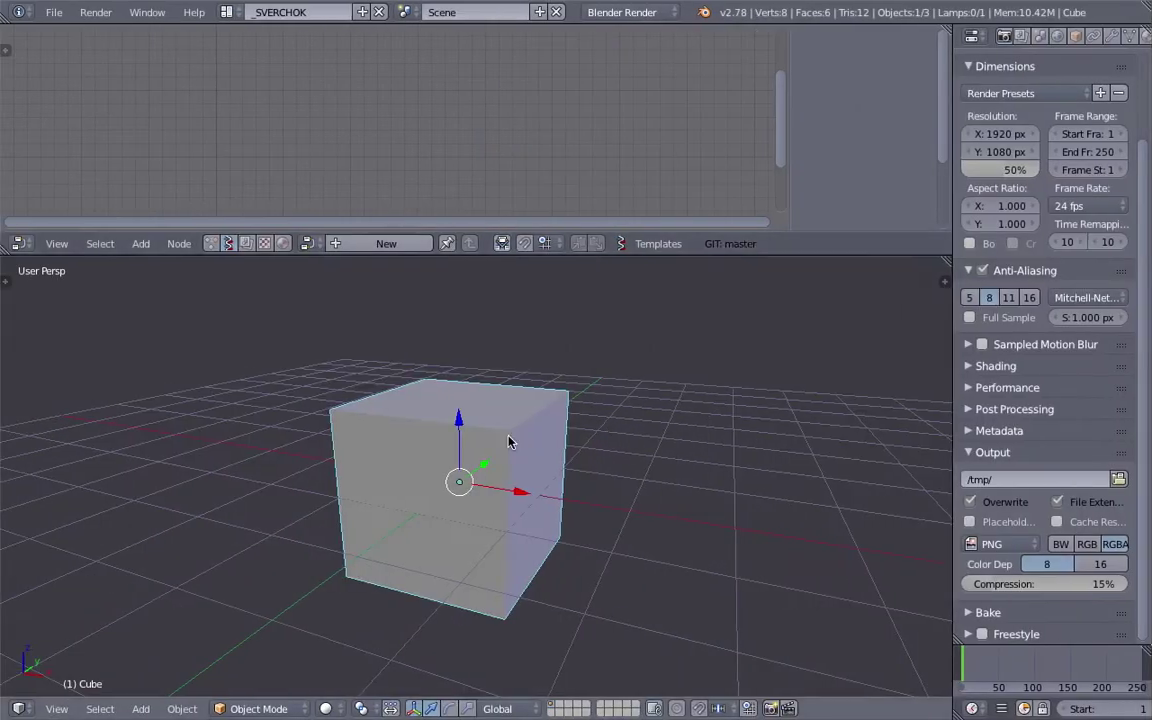
left_click_drag(945, 270, 540, 280)
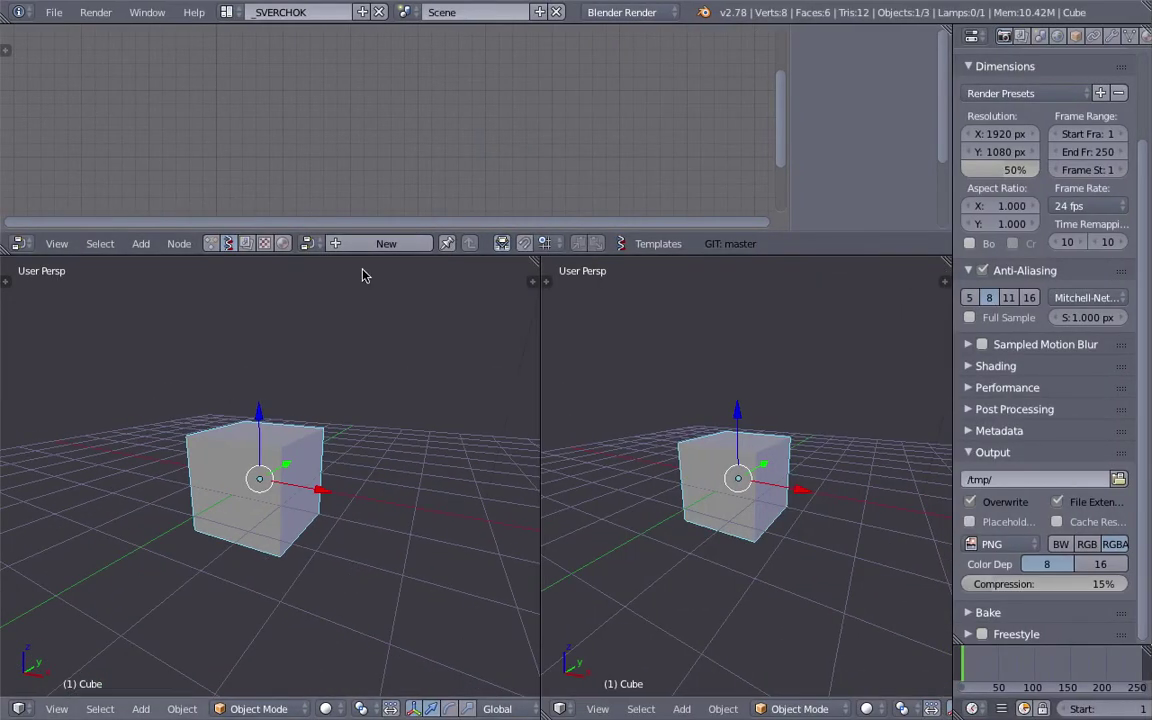
key("ctrl+Left")
key("ctrl+Right")
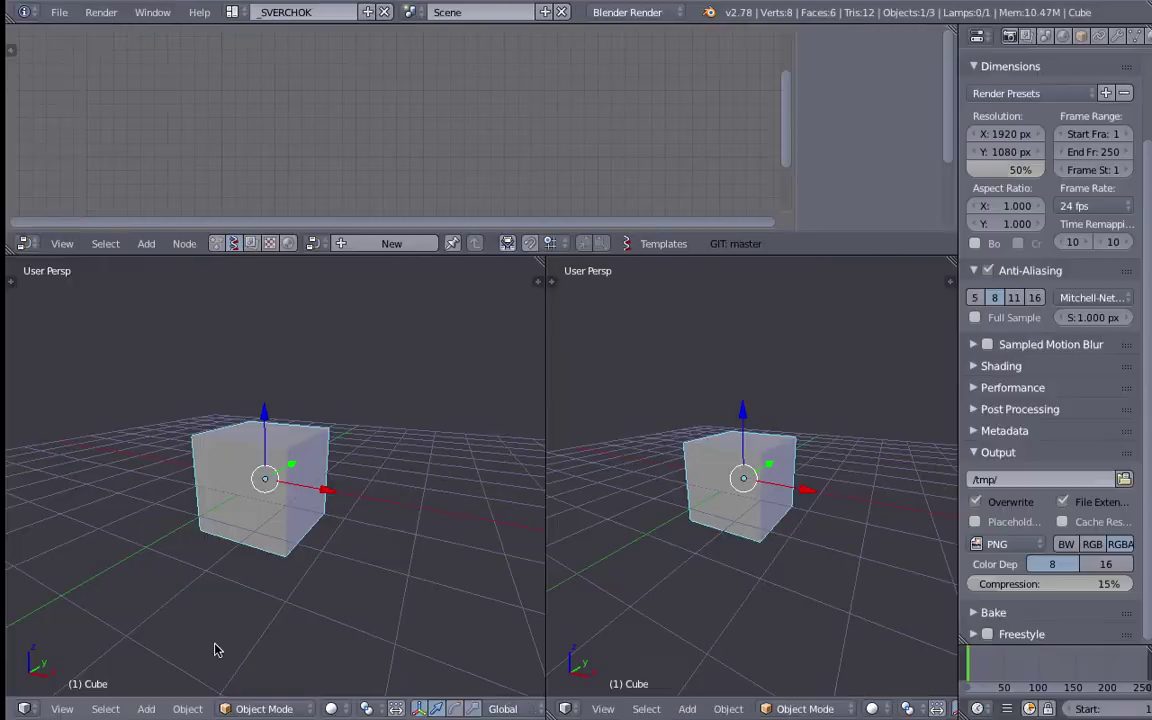
left_click(19, 709)
left_click(75, 509)
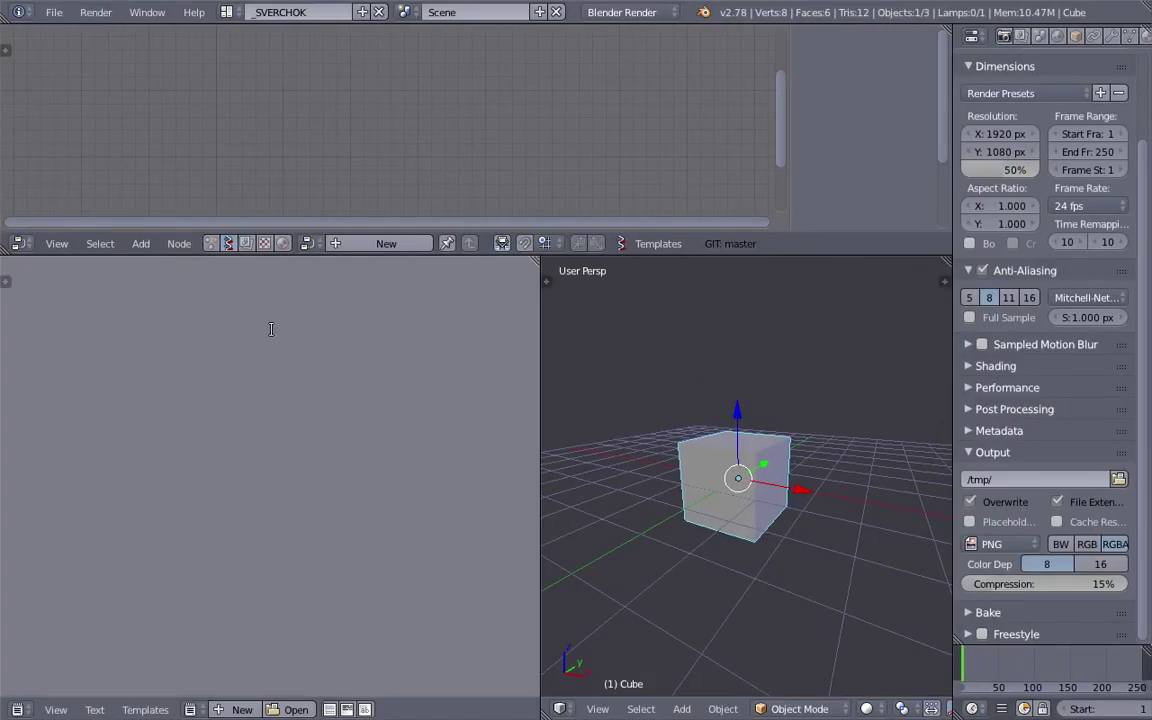
Load freestyle_to_gpencil.py from the freestyle-gpencil-exporter-master folder in Finder into Blender's Text Editor, with line numbers and syntax highlighting on
key("ctrl+Left")
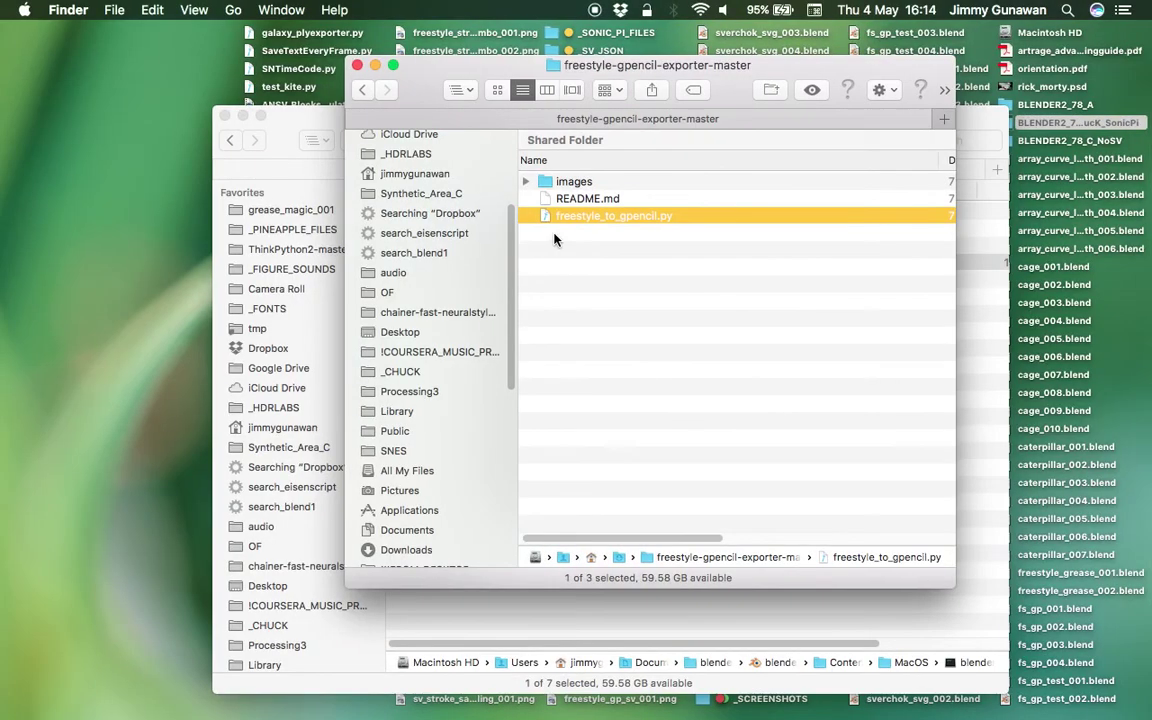
left_click_drag(646, 222, 247, 505)
key("ctrl+Right")
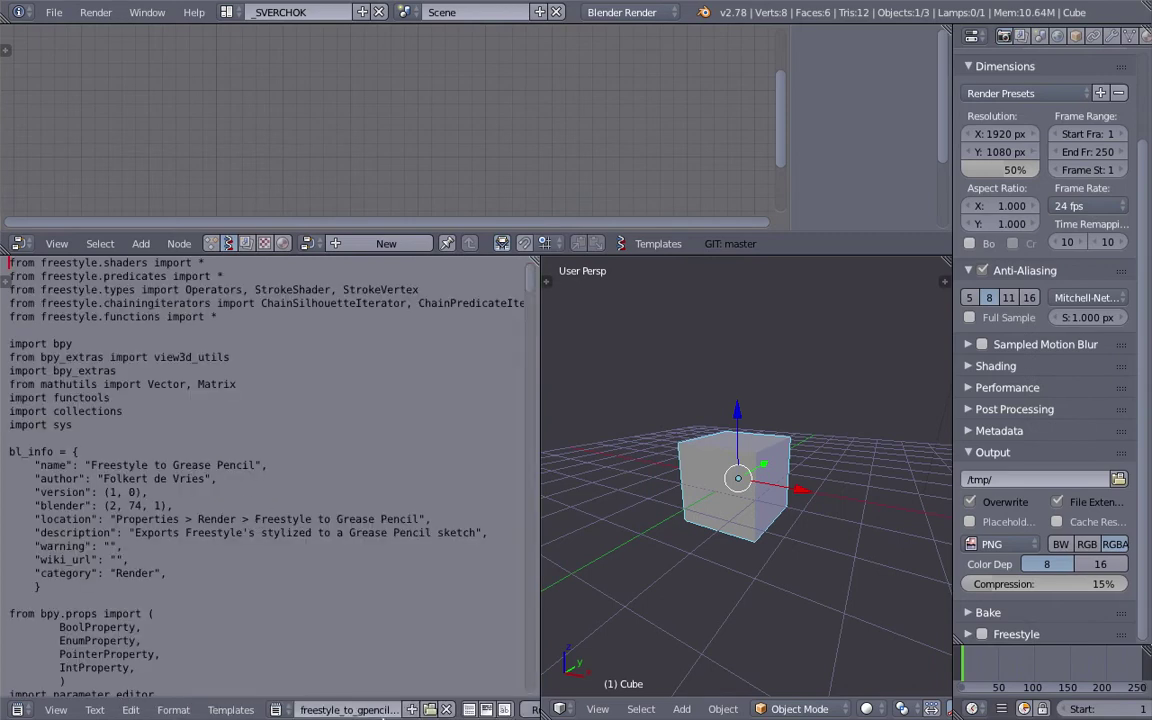
left_click(468, 711)
left_click(505, 711)
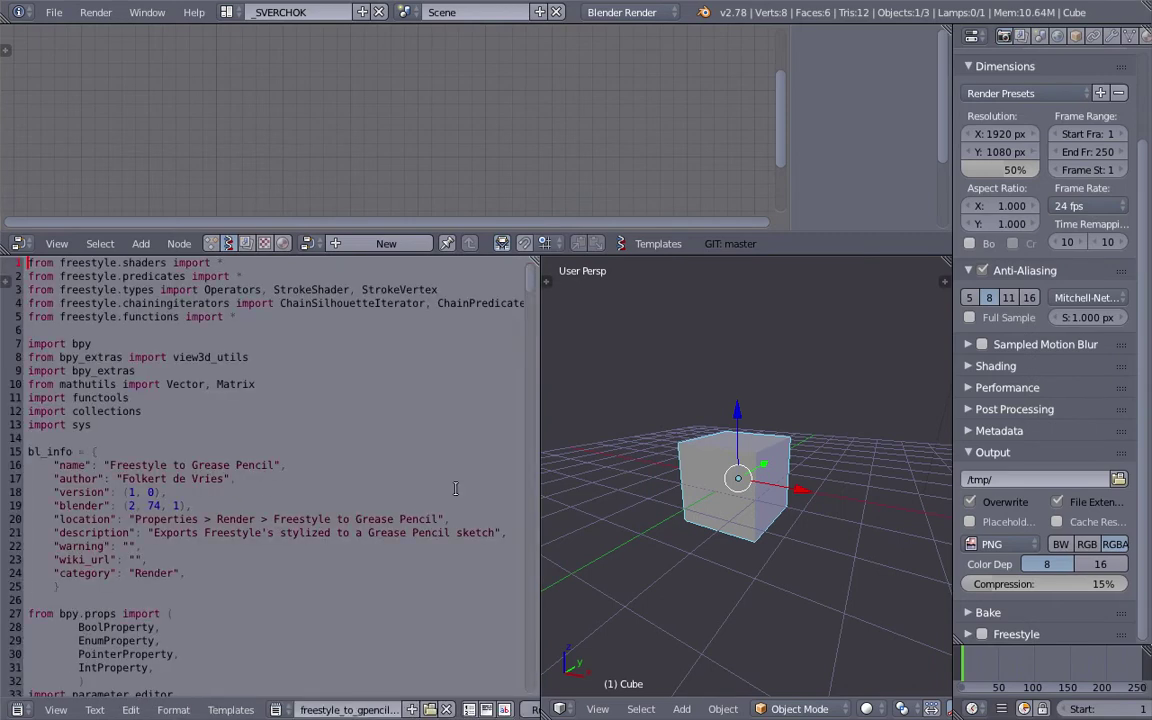
Shrink the lower Text Editor and 3D View areas and show the 3D View's properties sidebar down to the Grease Pencil Layers settings
key("ctrl+Right")
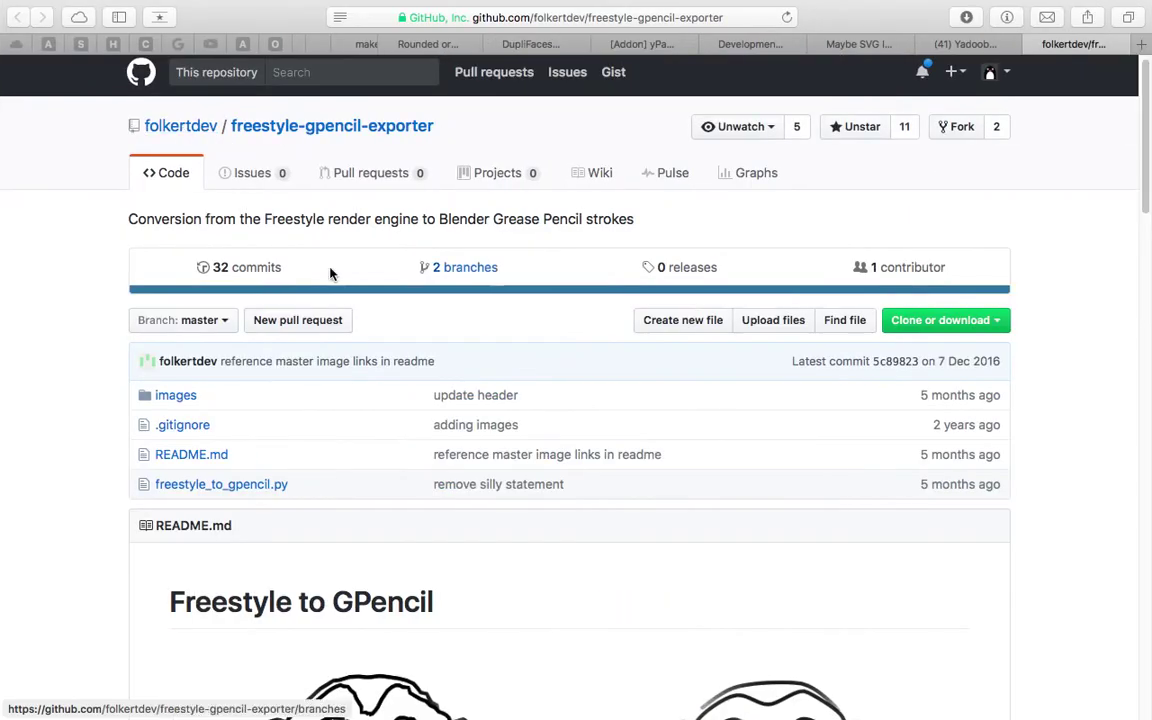
key("ctrl+Left")
left_click_drag(612, 256, 594, 323)
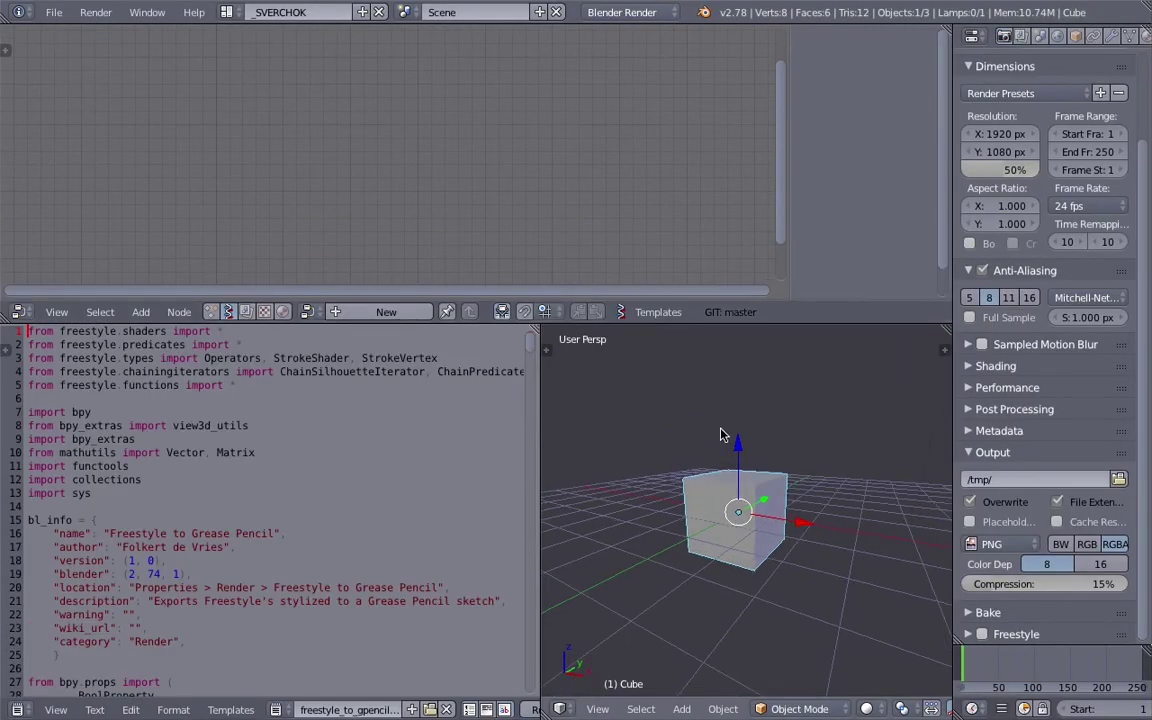
middle_click_drag(711, 496, 744, 492)
scroll(745, 503, "up", 1)
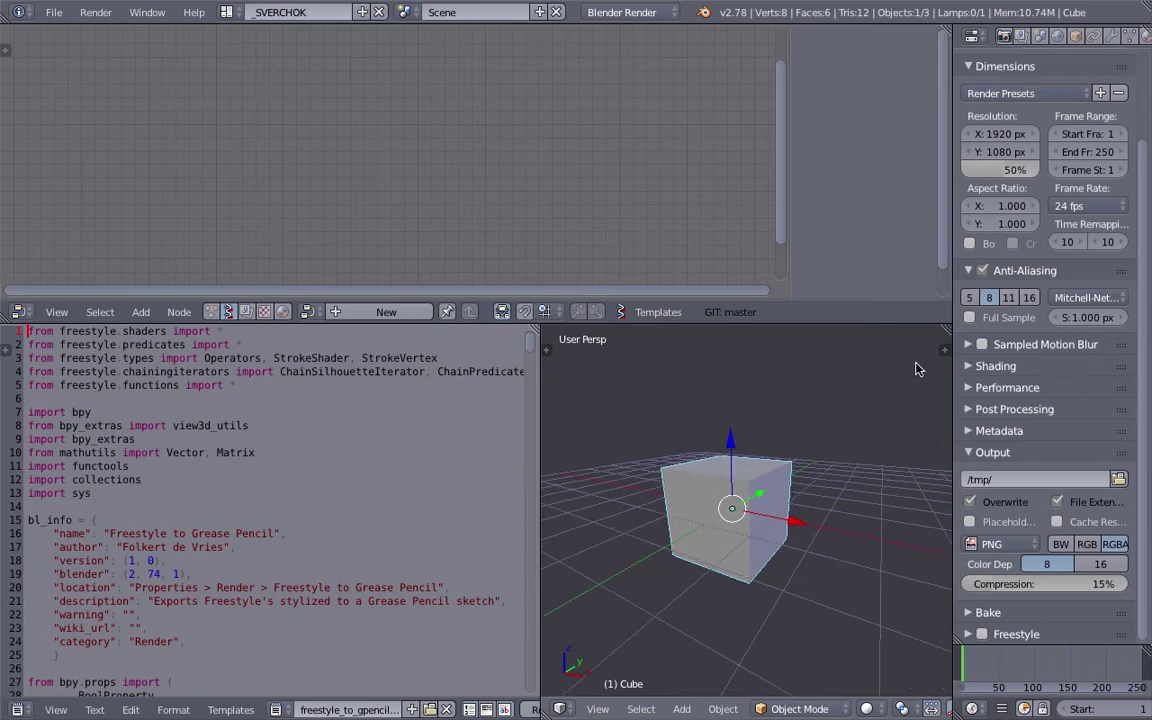
key("n")
scroll(835, 540, "down", 6)
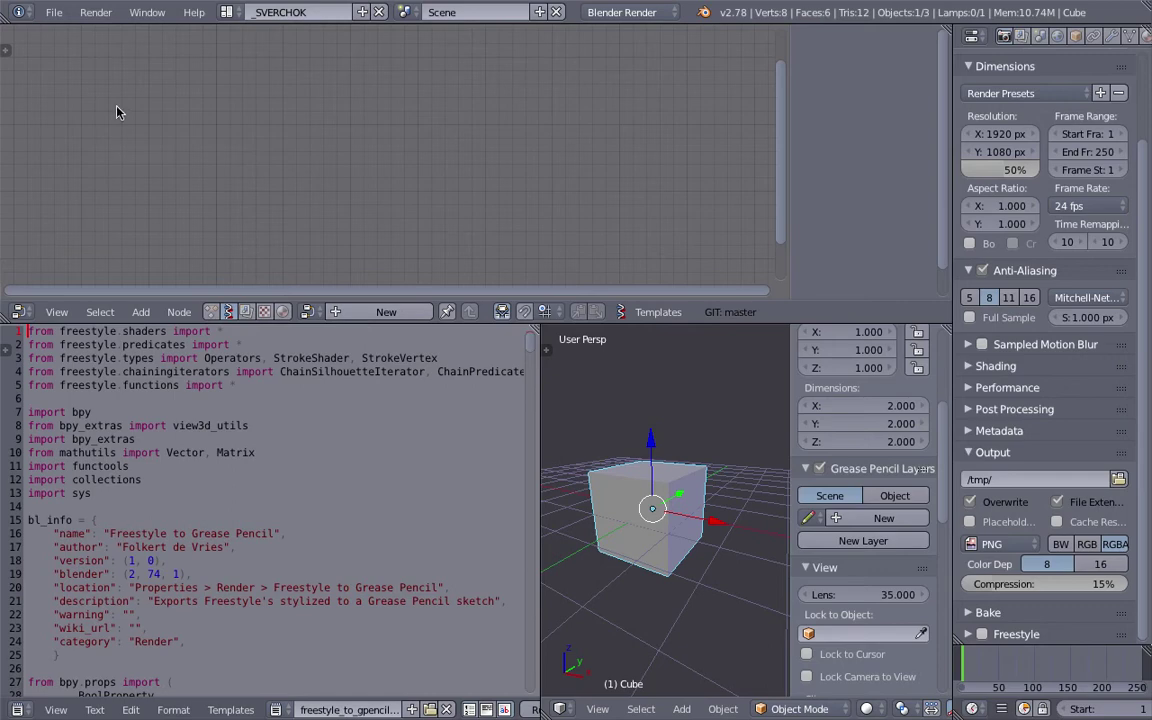
Save the Blender file to the Desktop under the name sv_gp_fs_001
left_click(54, 12)
left_click(70, 146)
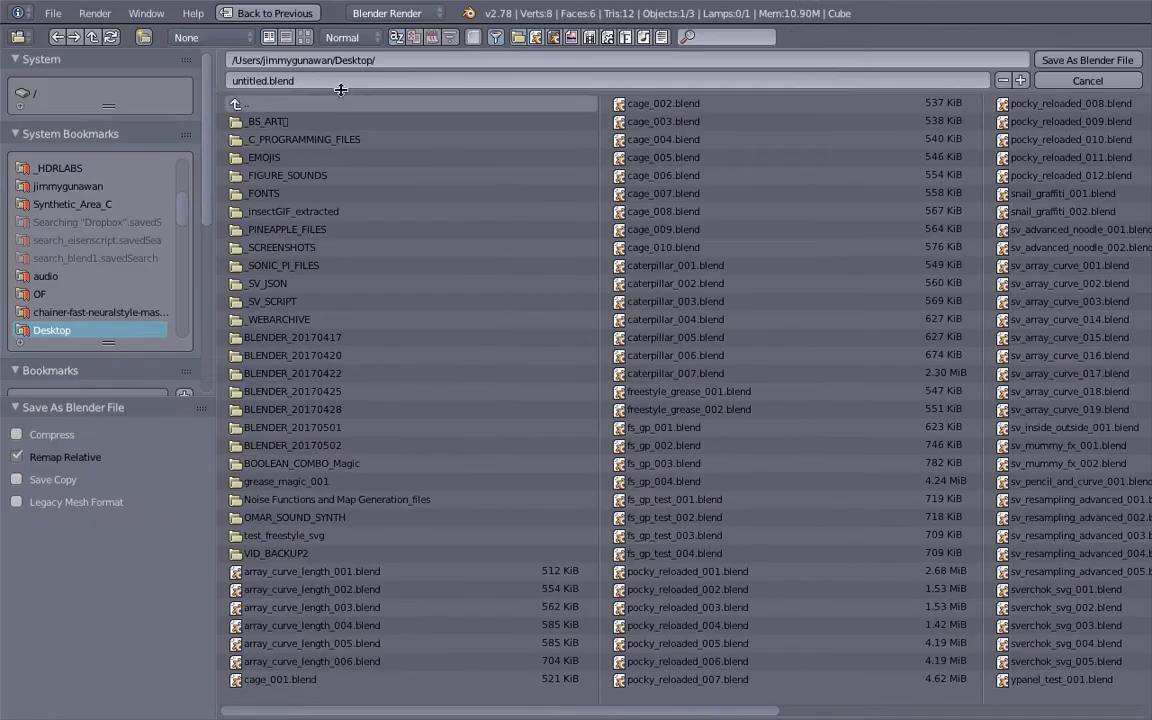
left_click(334, 81)
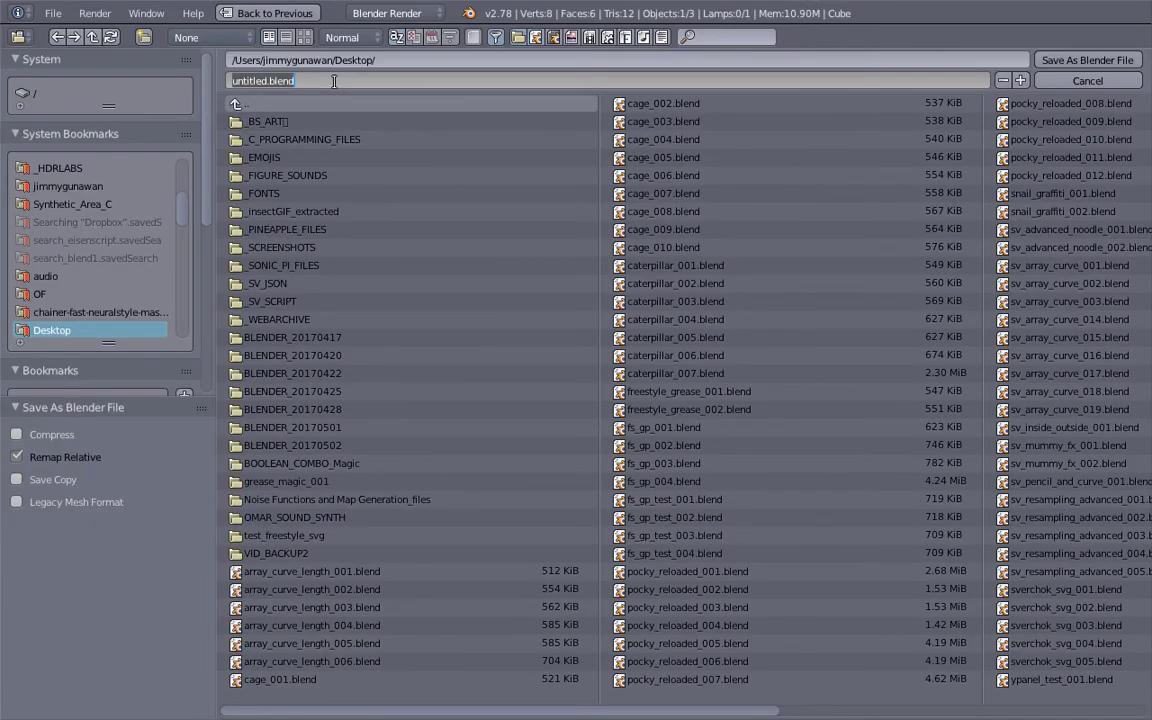
type("sv_gp_fs_001")
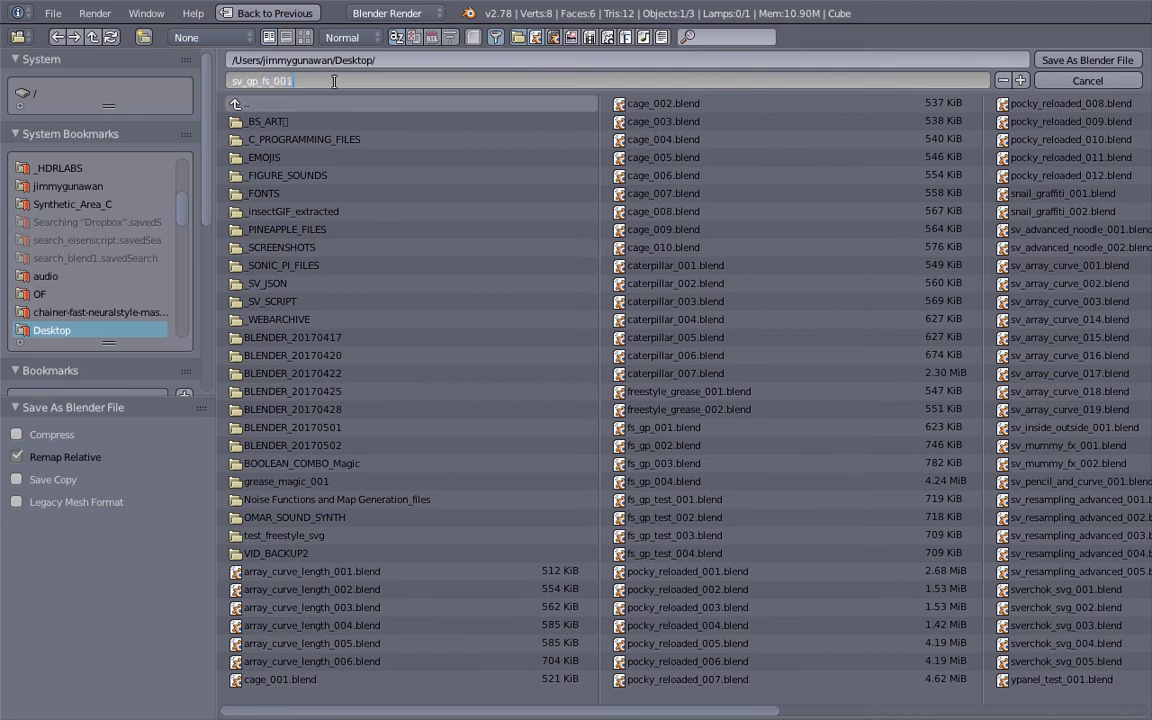
key("Return")
left_click(1087, 60)
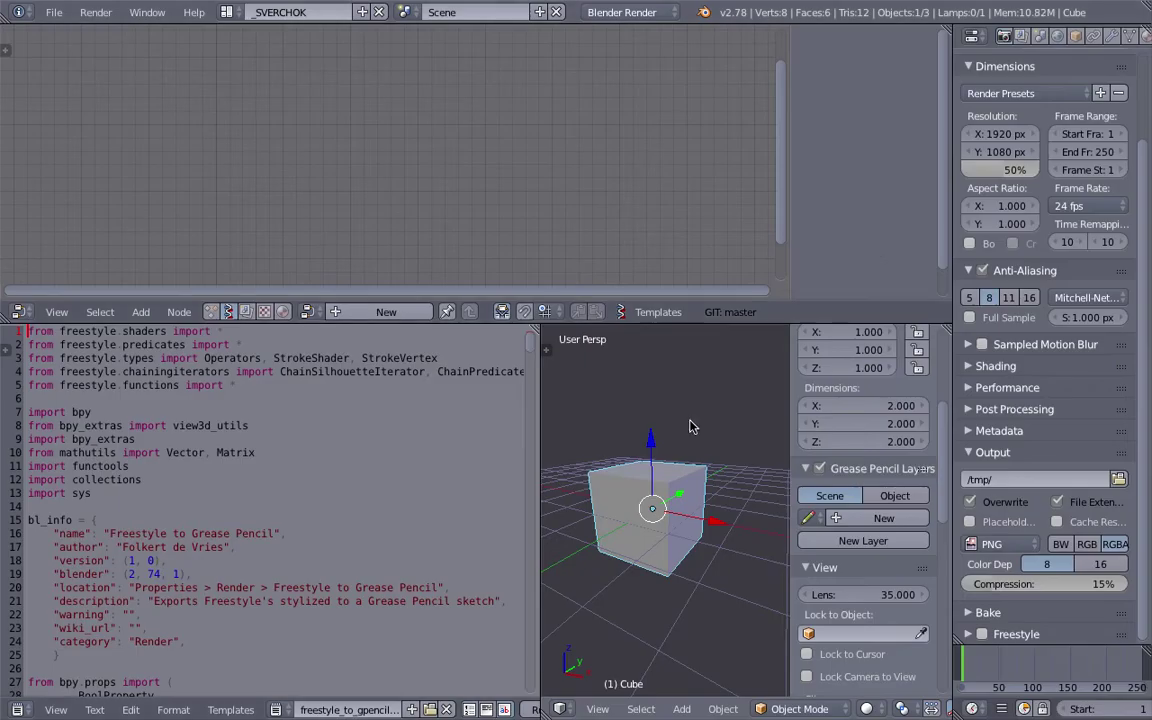
Narrow the Text Editor, run the freestyle_to_gpencil.py script, and find the Freestyle to Grease Pencil settings in the render properties
left_click_drag(540, 419, 467, 416)
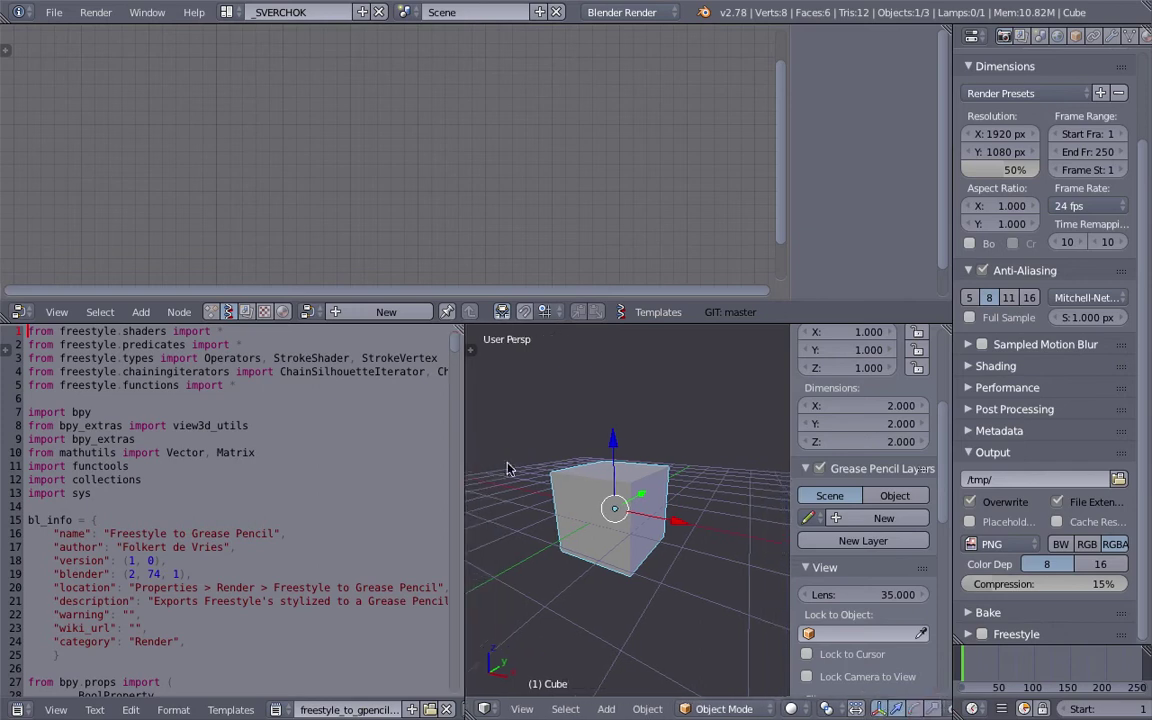
middle_click_drag(545, 478, 628, 488)
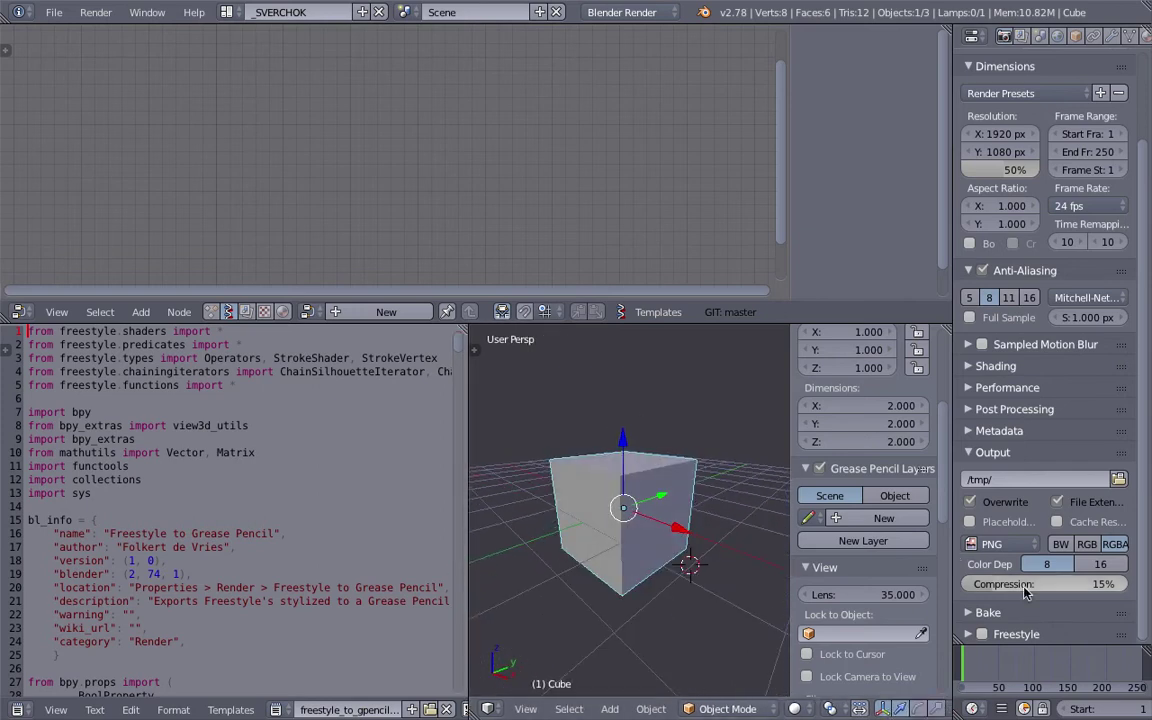
scroll(271, 458, "down", 3)
scroll(271, 458, "up", 3)
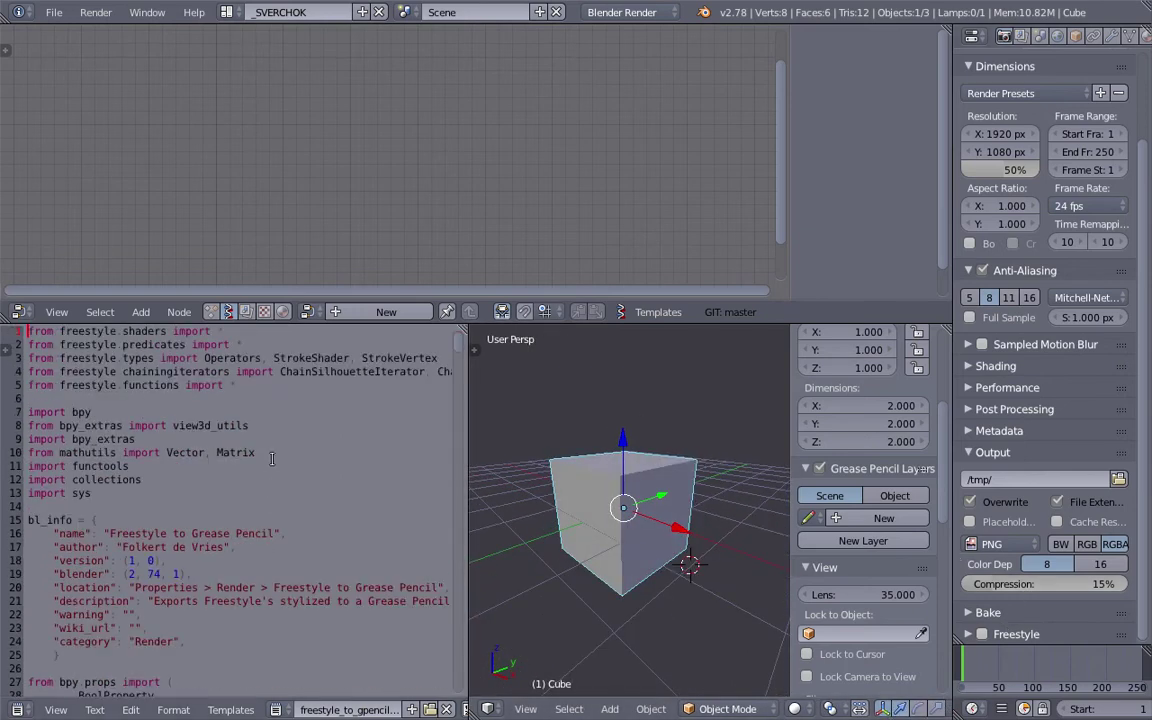
scroll(271, 458, "down", 8)
scroll(300, 709, "down", 3)
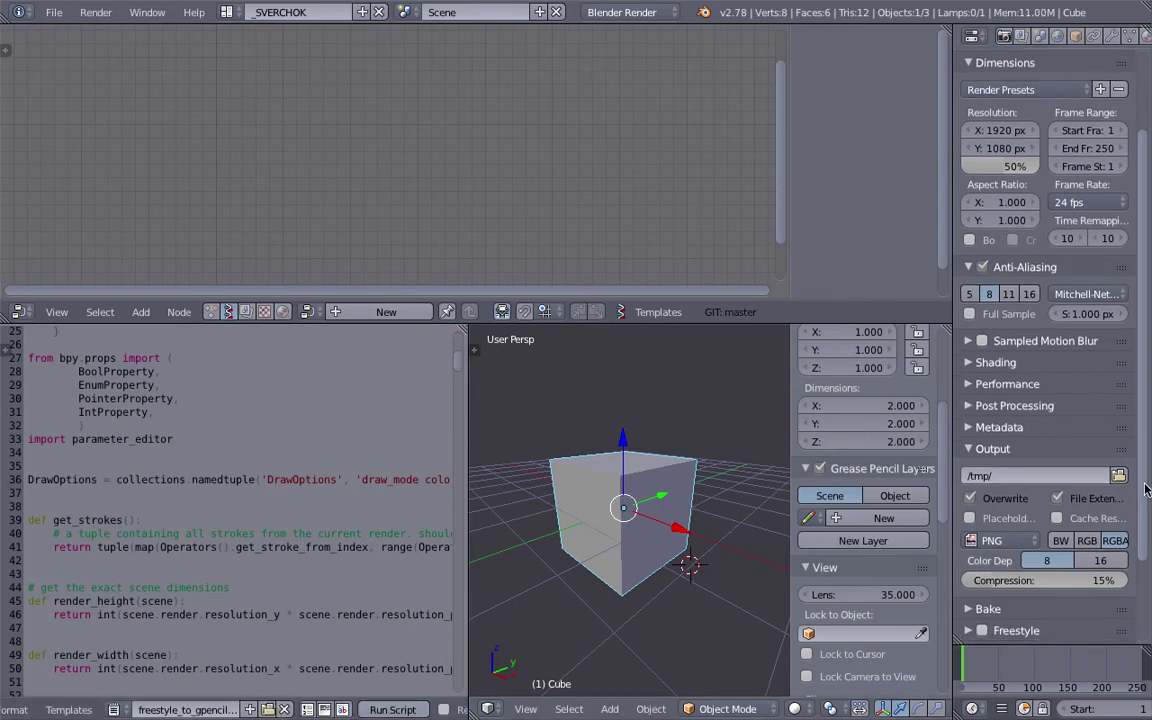
scroll(1007, 552, "down", 3)
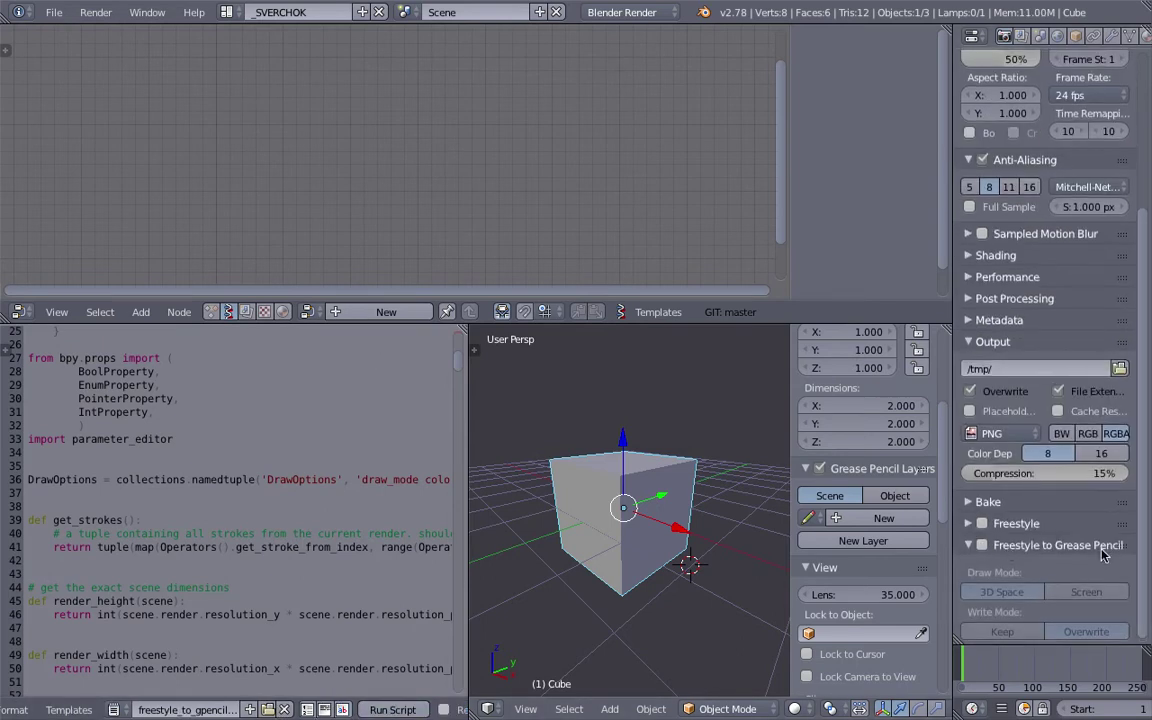
Widen the Properties editor and 3D View, and enable both Freestyle and Freestyle to Grease Pencil for the render
left_click_drag(954, 343, 908, 344)
left_click_drag(466, 360, 278, 362)
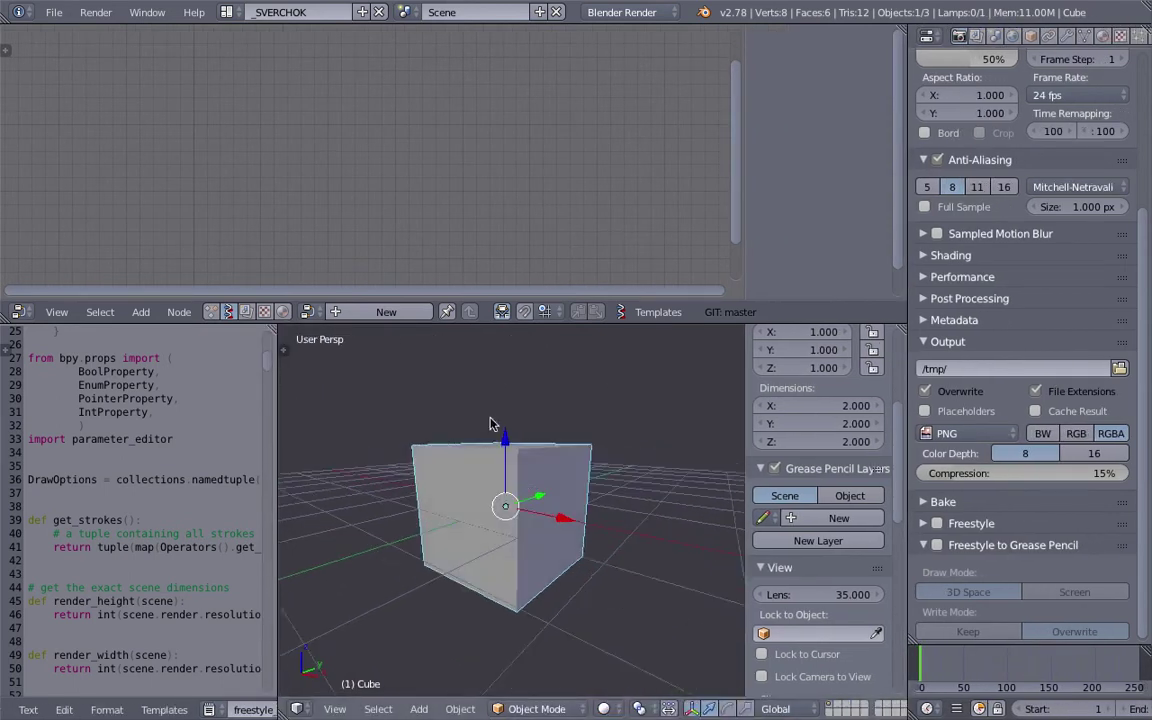
middle_click_drag(501, 445, 521, 477)
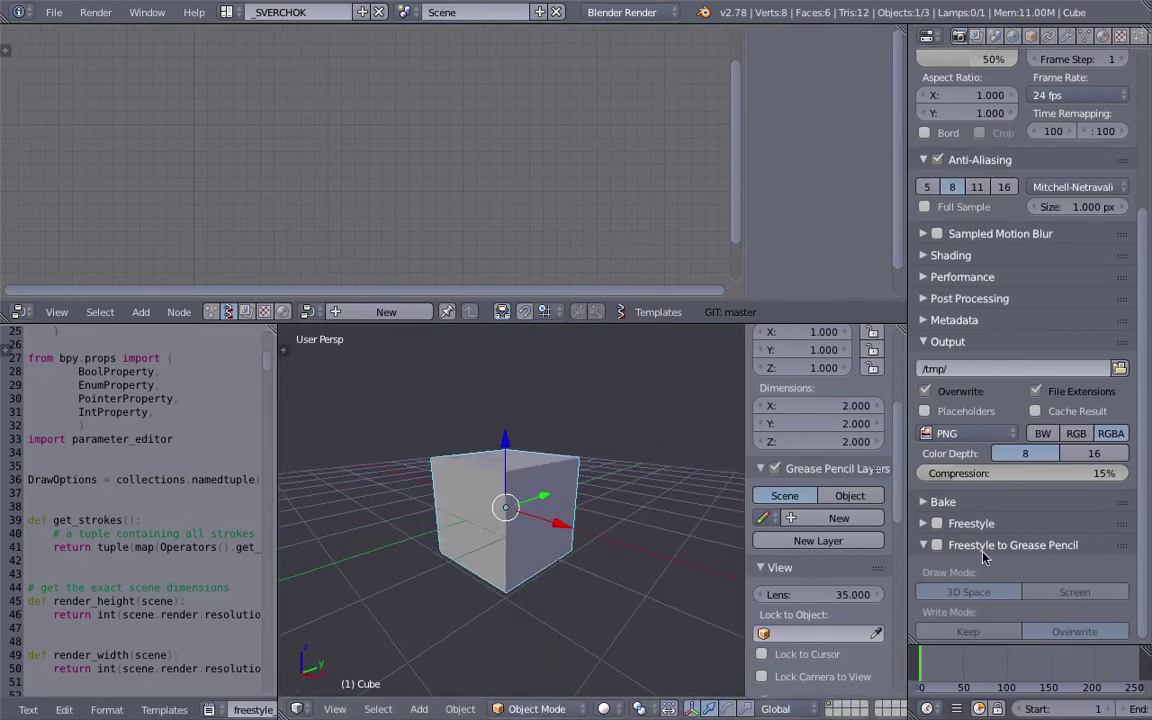
left_click(937, 525)
left_click(938, 546)
middle_click_drag(560, 470, 566, 493)
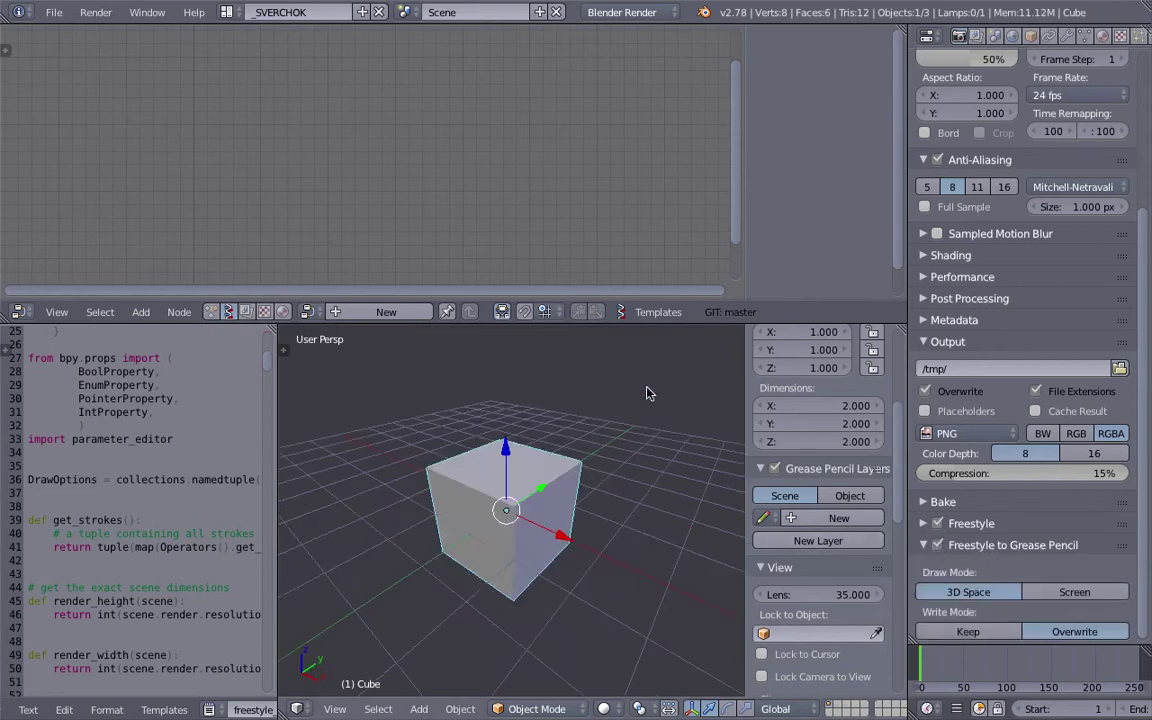
Draw a freehand Grease Pencil test stroke across the cube in the 3D View and undo it
key("d")
mouse_move(628, 392)
left_mouse_down()
mouse_move(609, 561)
mouse_move(535, 447)
mouse_move(378, 440)
left_mouse_up()
key("ctrl+z")
middle_click_drag(532, 530, 528, 511)
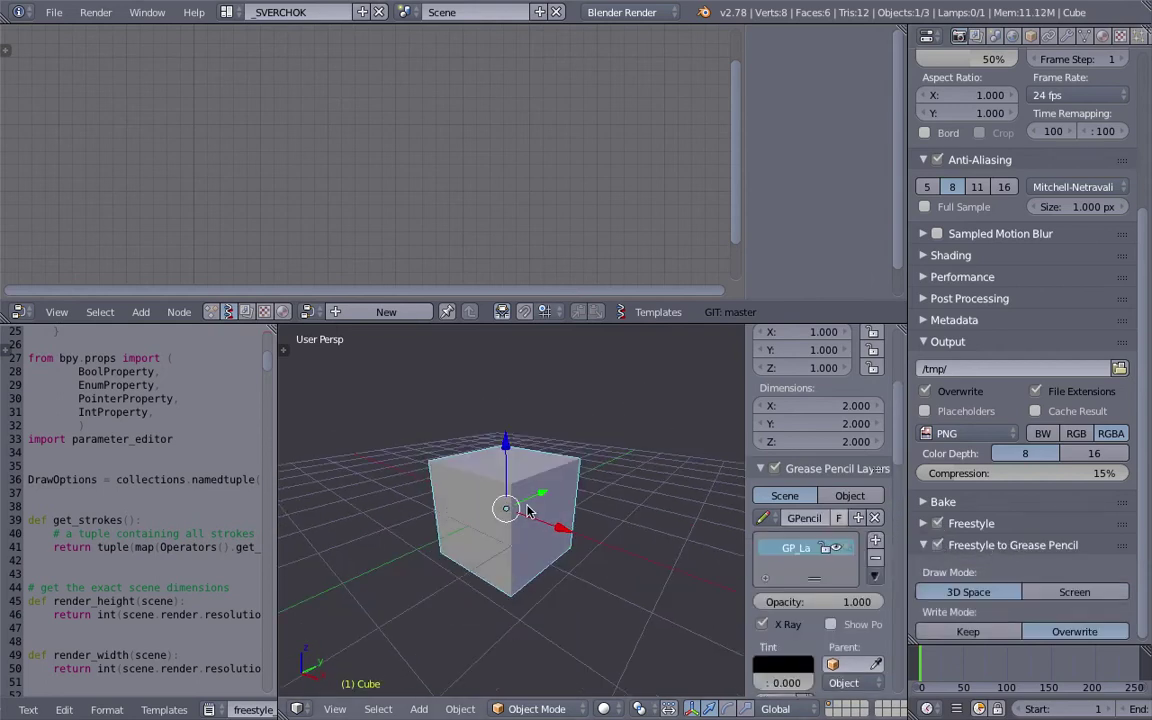
middle_click_drag(590, 573, 539, 476)
Move the timeline to frame 21, try another Grease Pencil stroke over the cube, and show the scene in wireframe
left_click(938, 666)
key("d")
mouse_move(499, 418)
left_mouse_down()
mouse_move(607, 405)
mouse_move(599, 508)
left_mouse_up()
key("ctrl+z")
middle_click_drag(566, 414, 543, 479)
key("z")
scroll(545, 490, "down", 5)
mouse_move(556, 524)
middle_mouse_down()
mouse_move(633, 545)
mouse_move(650, 494)
mouse_move(612, 543)
mouse_move(588, 493)
mouse_move(562, 507)
middle_mouse_up()
scroll(604, 526, "up", 4)
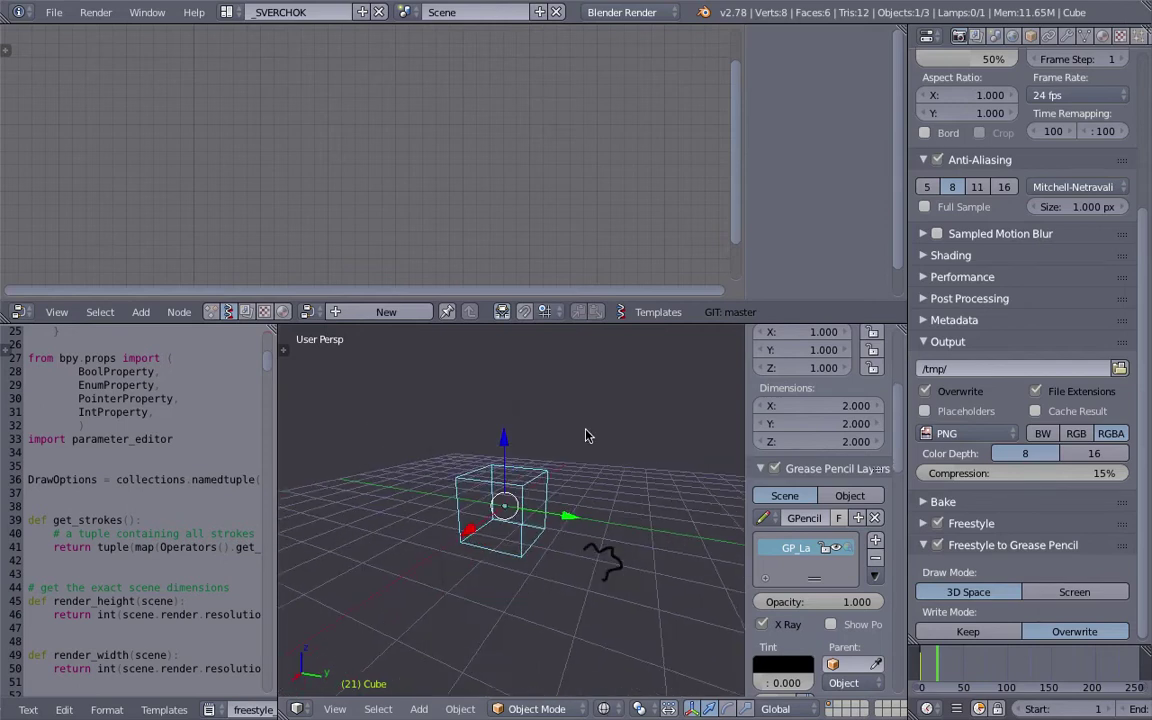
Sketch several loose Grease Pencil test strokes around the wireframe cube from different angles and clear them
left_click_drag(587, 436, 603, 493)
mouse_move(610, 497)
middle_mouse_down()
mouse_move(640, 490)
mouse_move(517, 480)
mouse_move(545, 472)
middle_mouse_up()
mouse_move(520, 440)
left_mouse_down()
mouse_move(478, 576)
mouse_move(467, 555)
left_mouse_up()
mouse_move(426, 471)
left_mouse_down()
mouse_move(433, 582)
mouse_move(546, 508)
left_mouse_up()
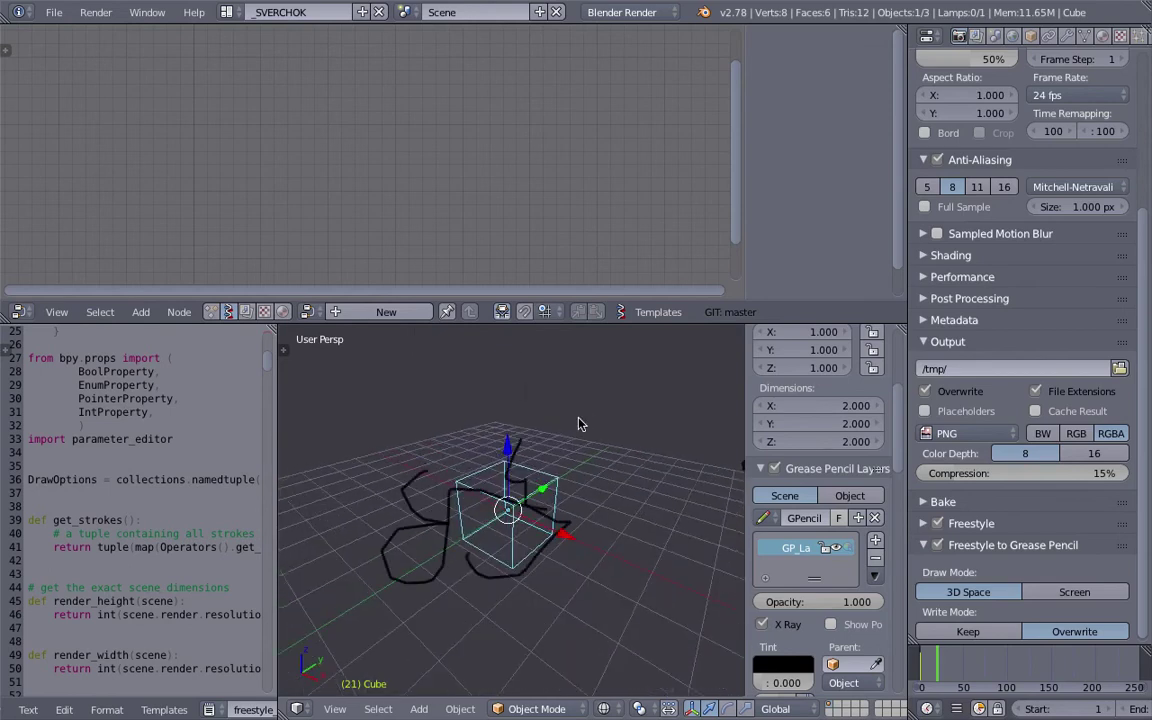
mouse_move(545, 515)
middle_mouse_down()
mouse_move(578, 509)
mouse_move(560, 527)
mouse_move(540, 525)
middle_mouse_up()
scroll(538, 525, "up", 2)
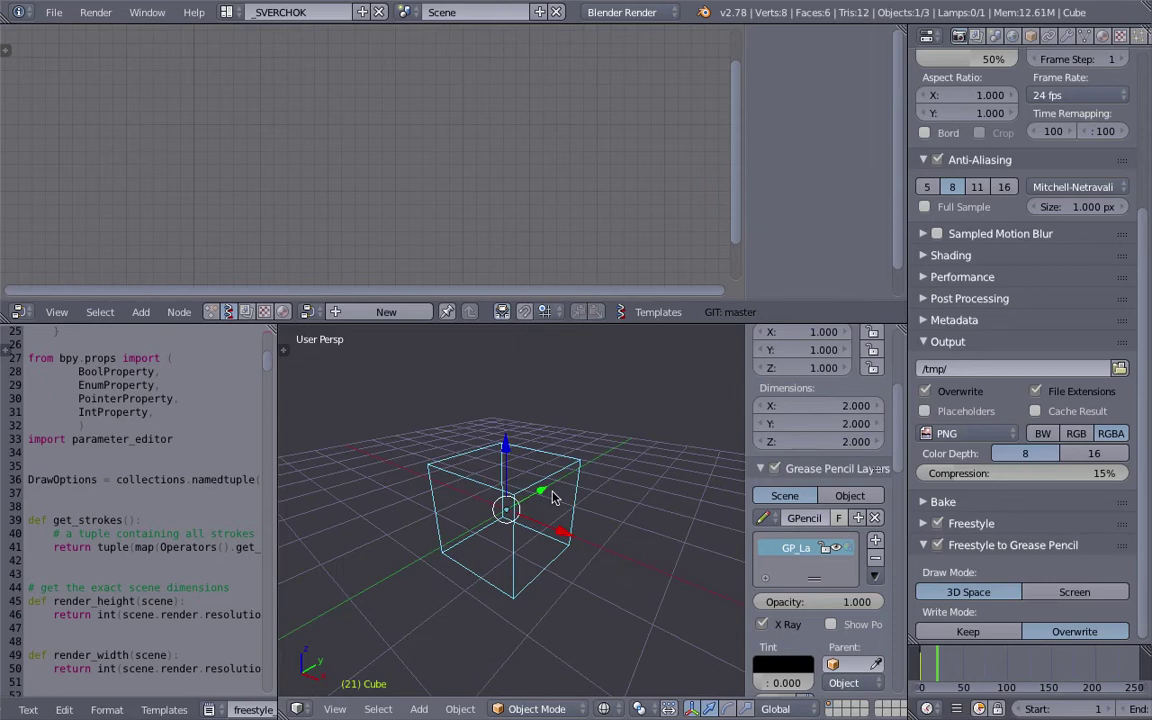
Return the 3D View to solid shading and save over sv_gp_fs_001.blend
left_click(447, 540)
key("z")
key("ctrl+s")
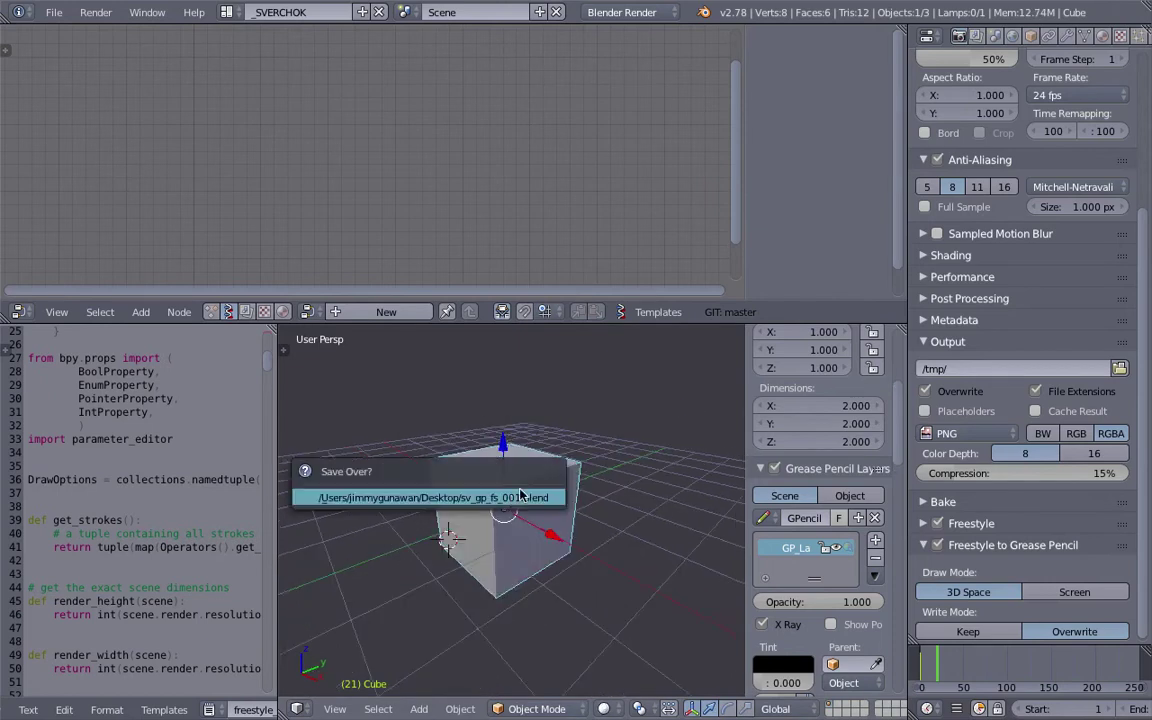
left_click(519, 494)
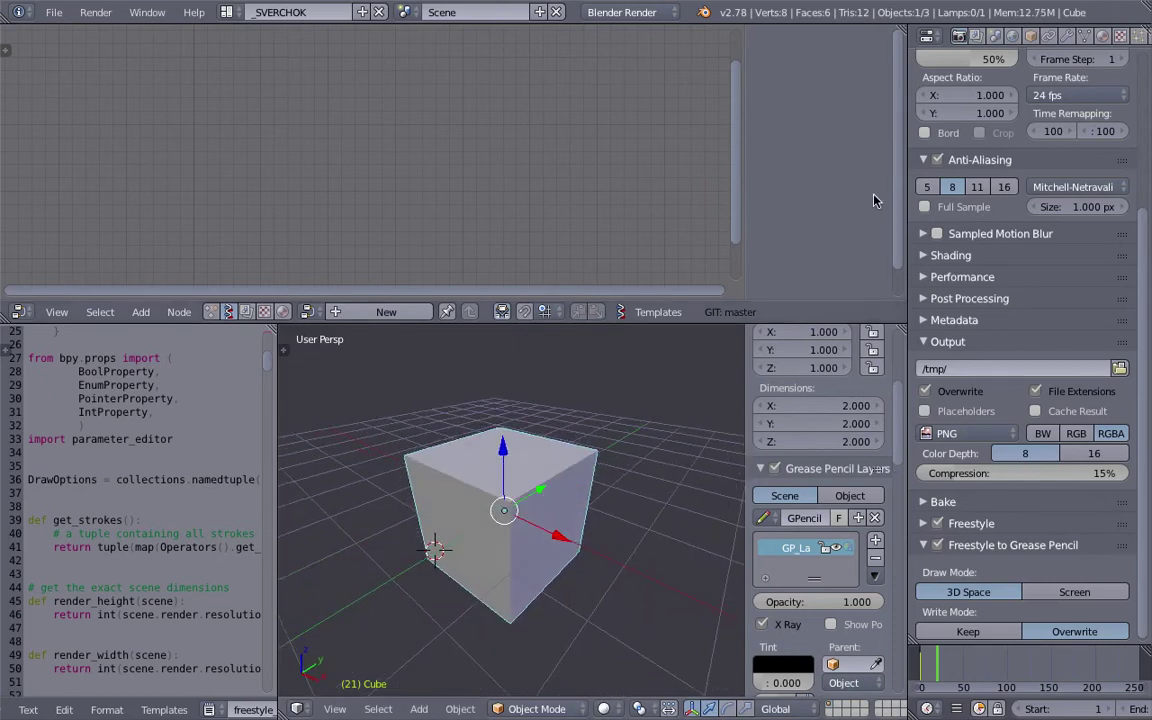
Generate the cube's Freestyle lines by switching the viewport to Rendered shading, and return it to Solid
scroll(1049, 118, "up", 5)
middle_click_drag(574, 540, 594, 561)
scroll(1072, 576, "down", 6)
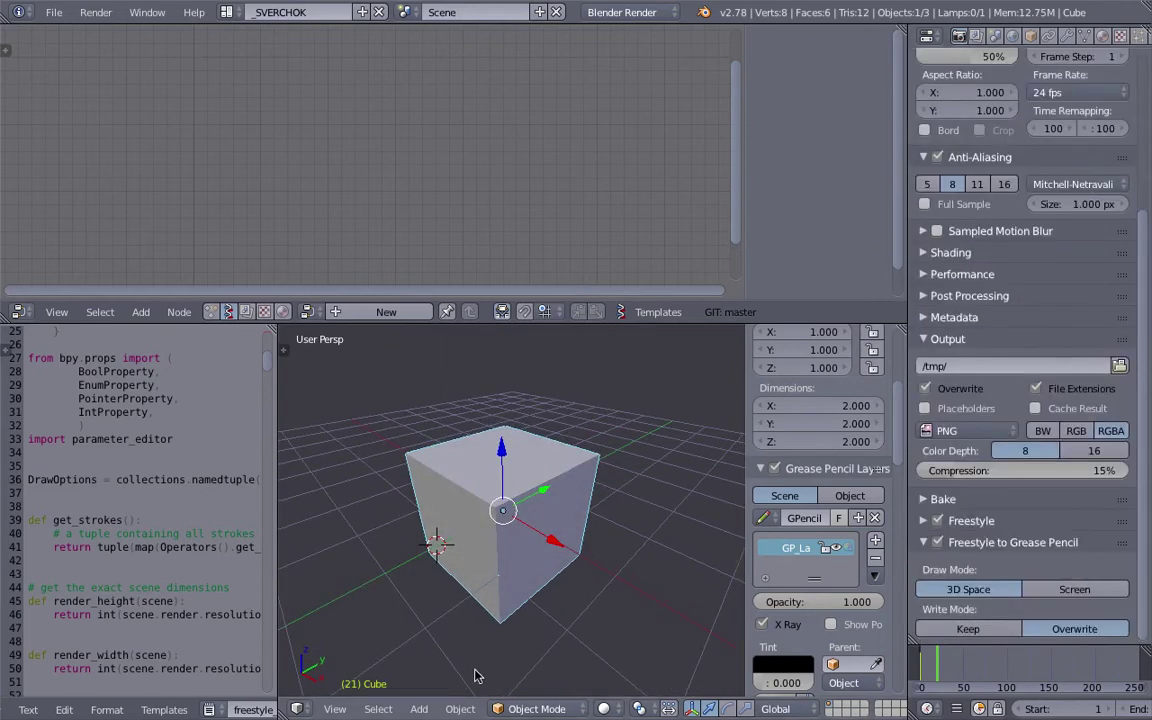
left_click(602, 709)
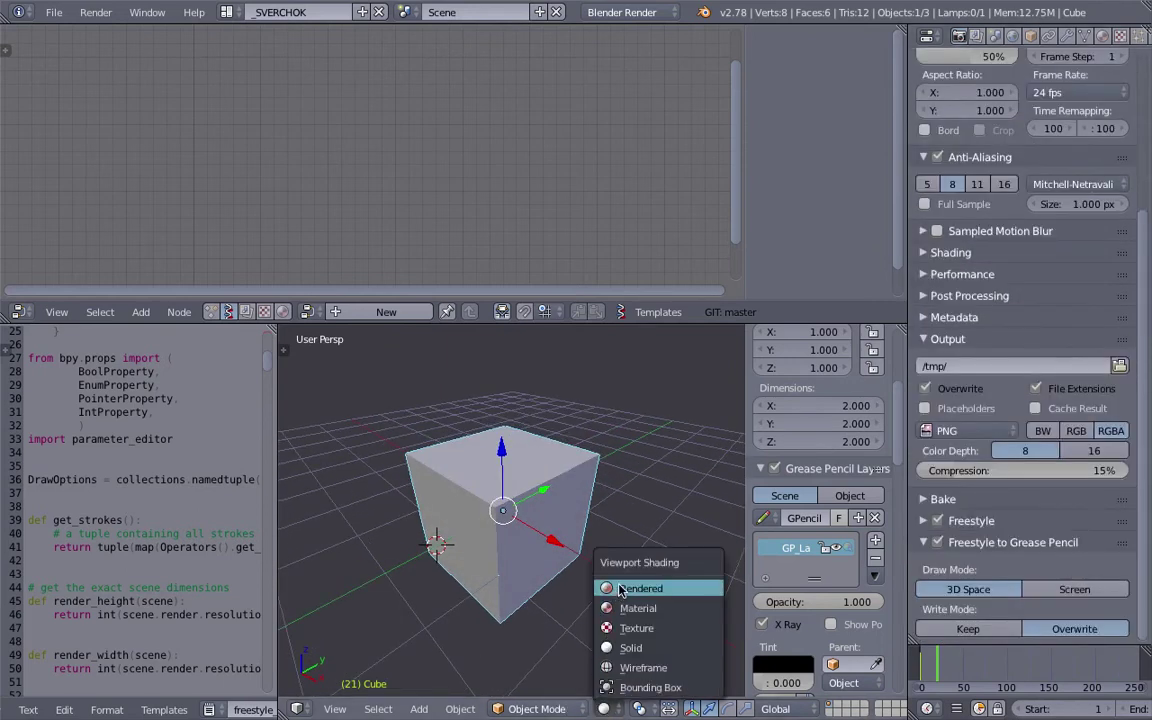
left_click(620, 589)
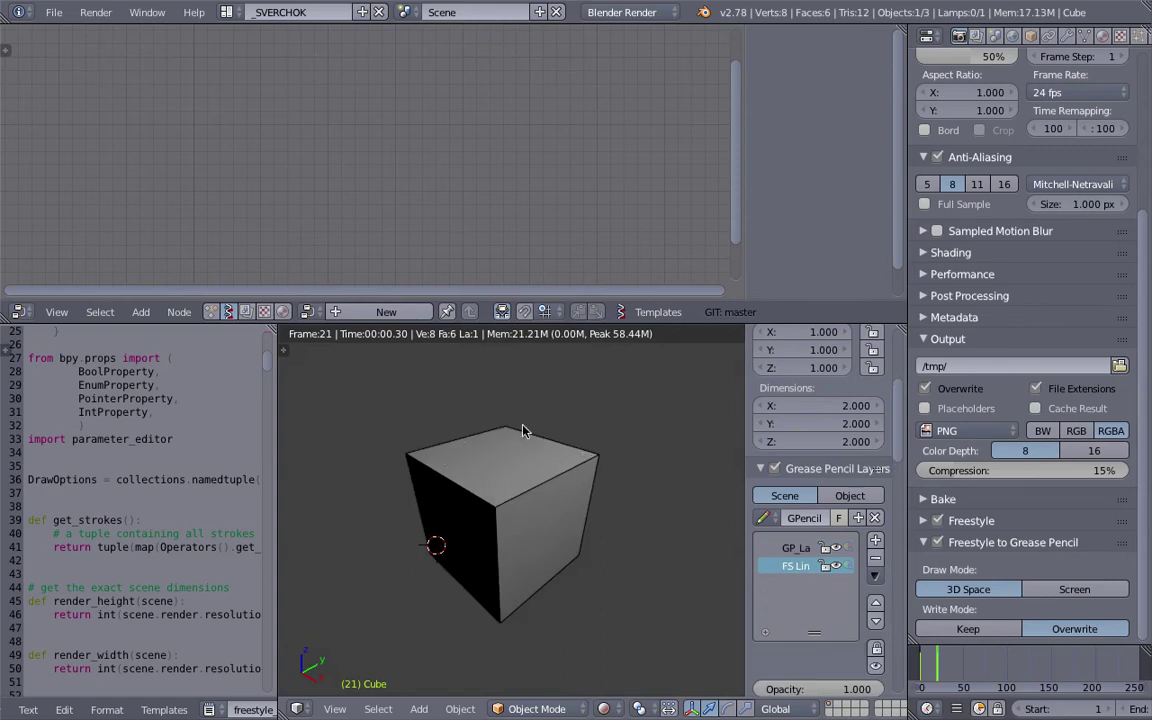
left_click(603, 709)
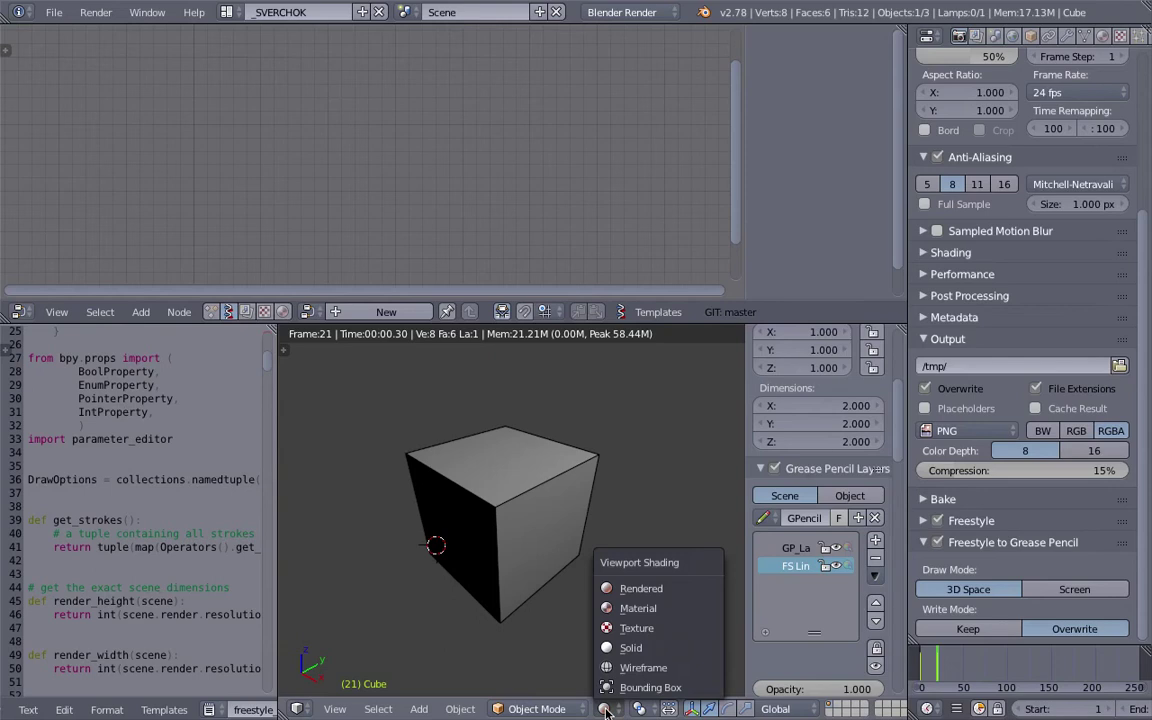
left_click(630, 649)
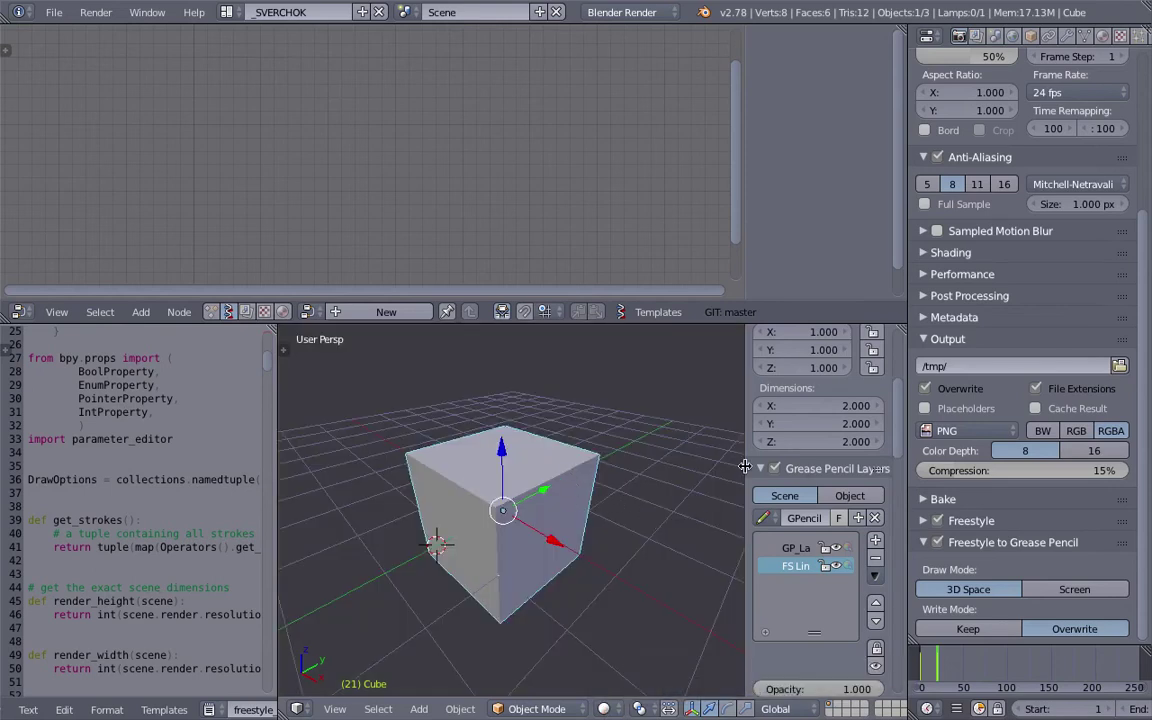
Deselect all objects and examine the generated FS LineSet strokes relative to the cube and camera from several angles
left_click_drag(750, 465, 712, 466)
key("a")
scroll(590, 541, "down", 8)
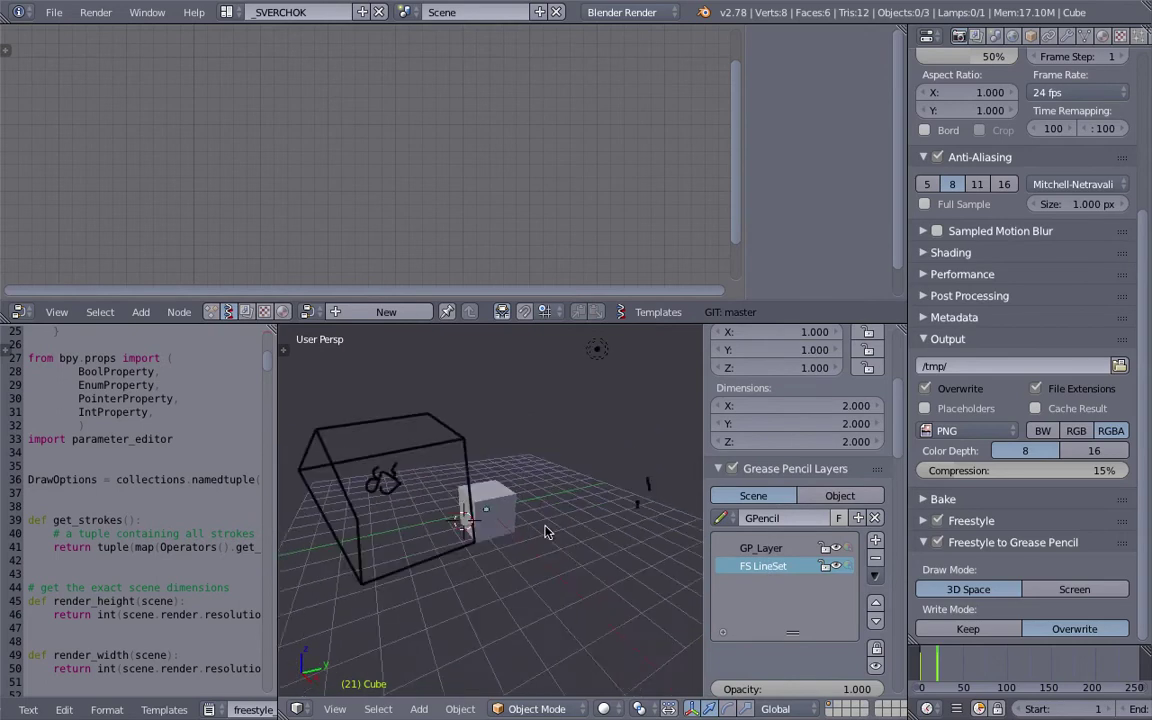
scroll(530, 477, "up", 8)
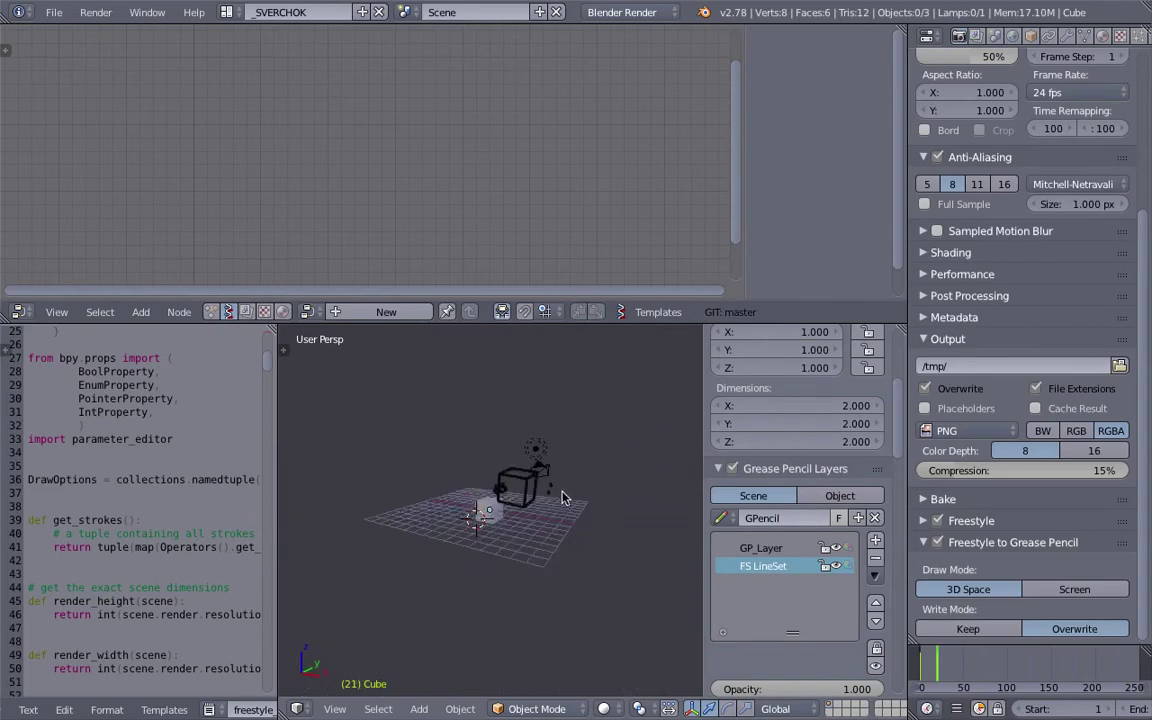
mouse_move(526, 510)
middle_mouse_down()
mouse_move(501, 440)
mouse_move(443, 452)
mouse_move(554, 509)
mouse_move(557, 488)
mouse_move(527, 498)
mouse_move(560, 463)
mouse_move(537, 506)
mouse_move(546, 537)
middle_mouse_up()
scroll(557, 488, "down", 2)
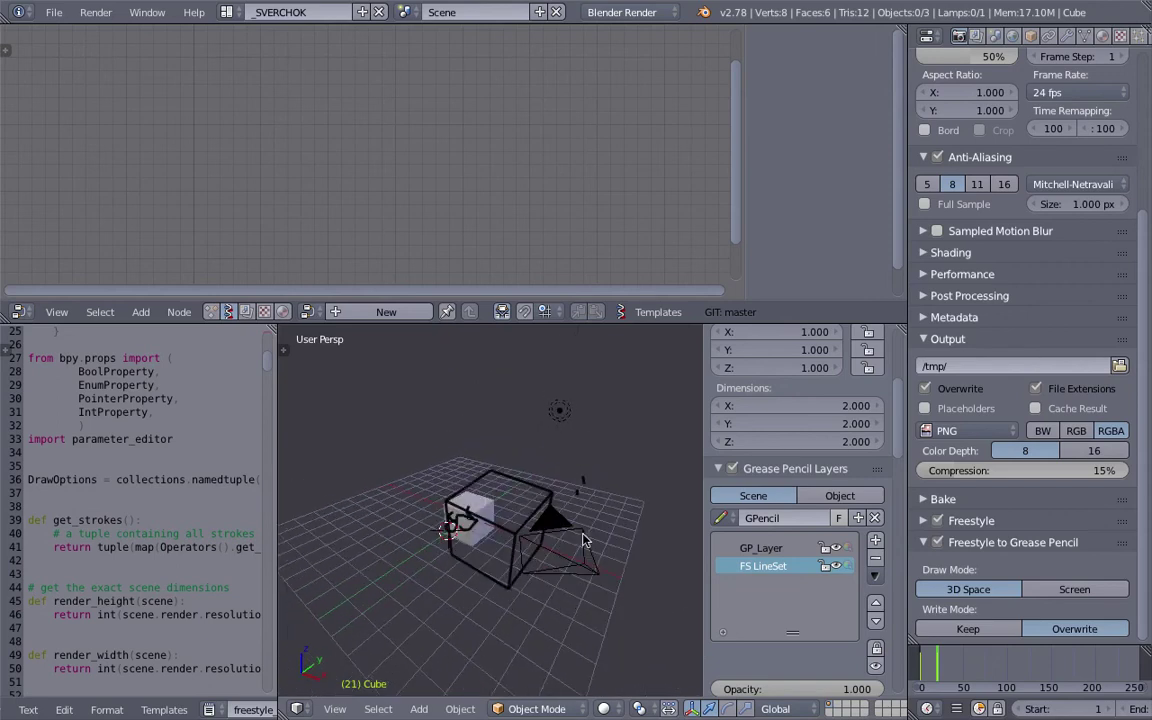
middle_click_drag(546, 545, 437, 626)
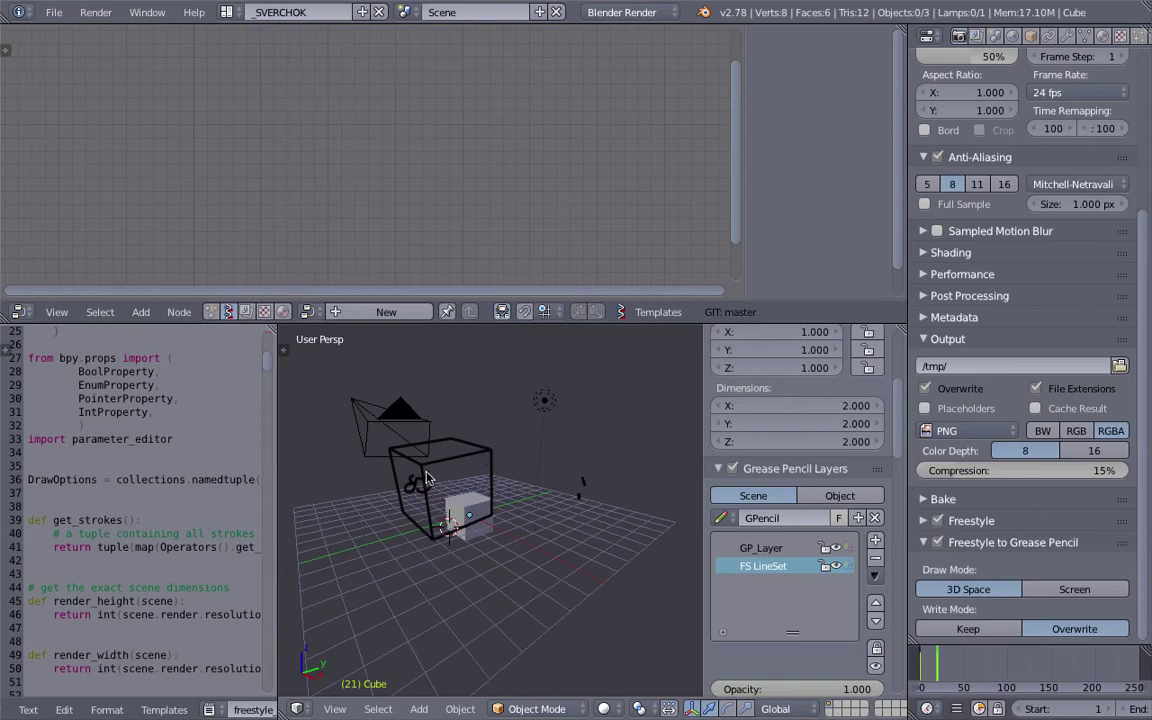
middle_click_drag(483, 461, 575, 527)
Switch the 3D View to the camera view and set the horizontal render resolution to 1080 px
left_click(335, 709)
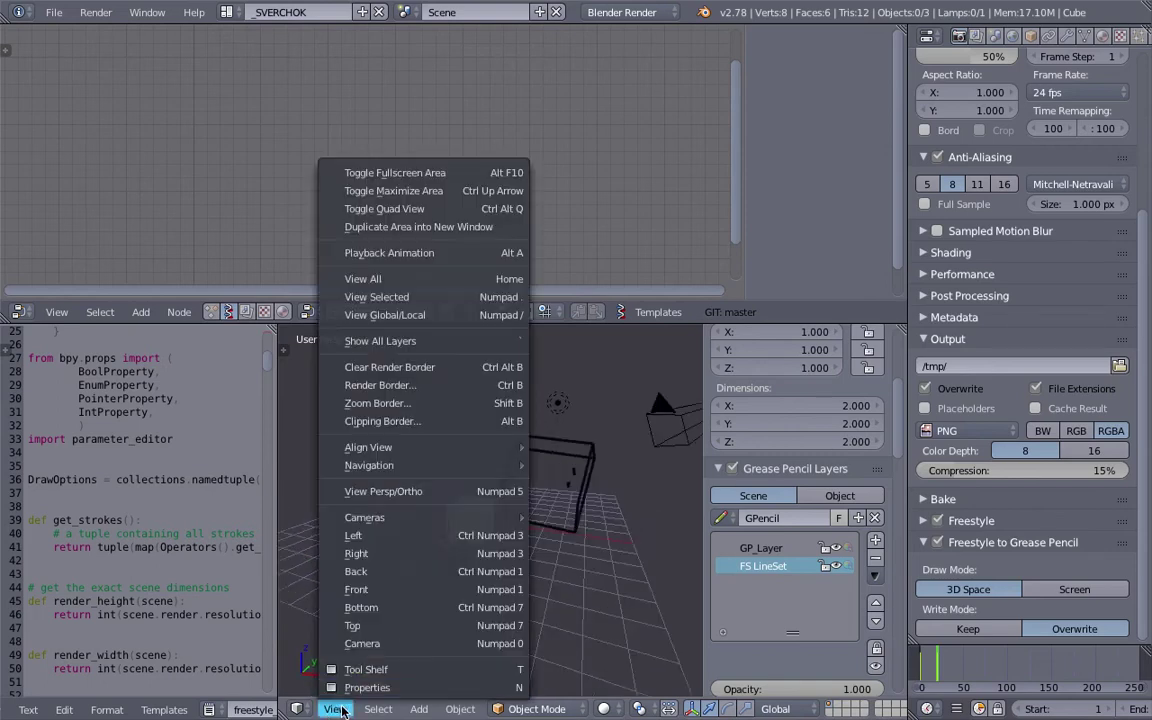
left_click(420, 643)
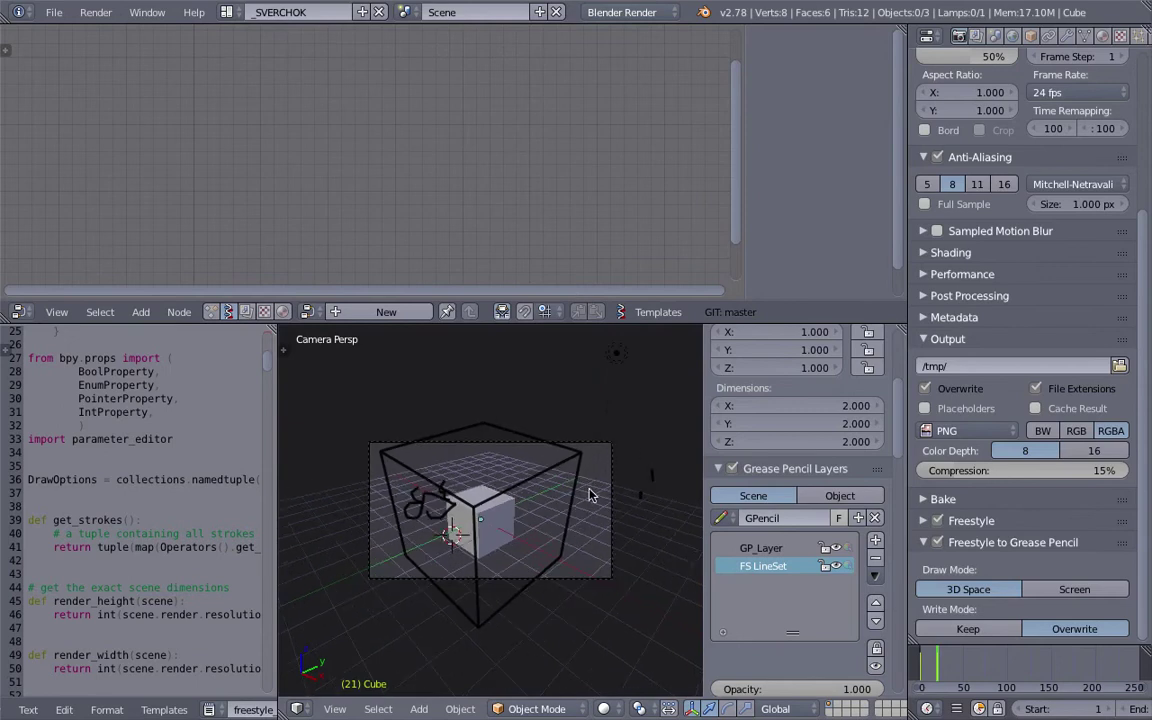
scroll(1052, 327, "up", 5)
left_click(990, 272)
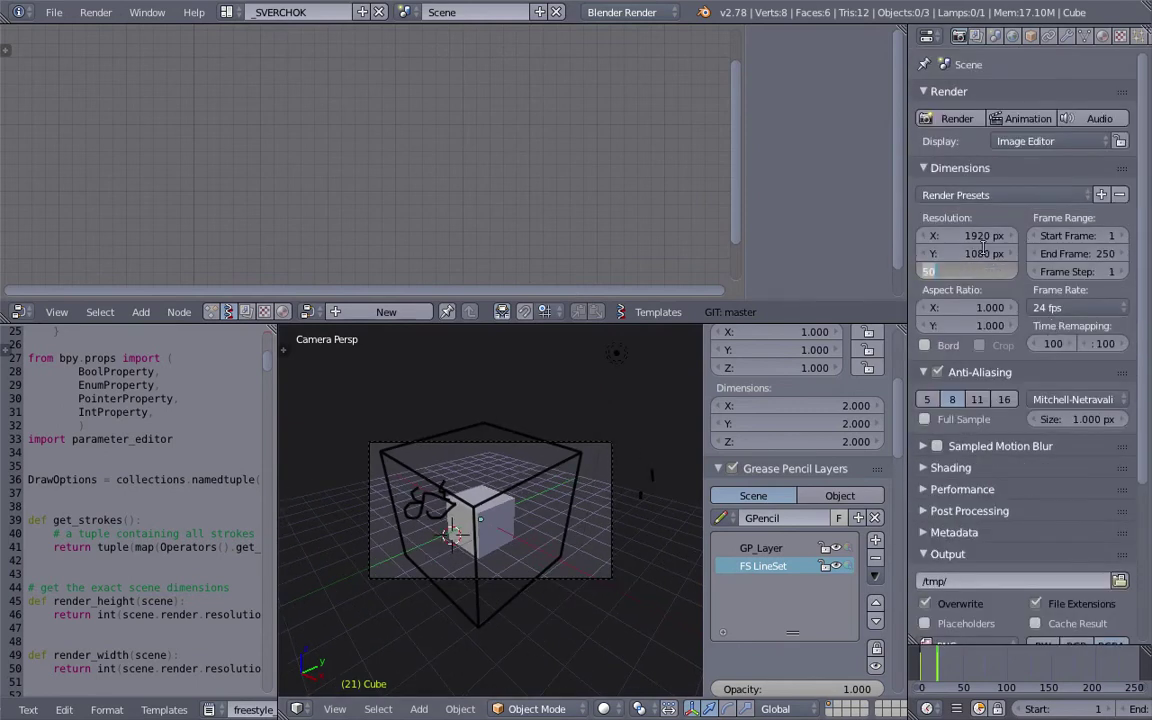
left_click(982, 238)
left_click_drag(982, 234, 982, 253)
type("1080")
key("Return")
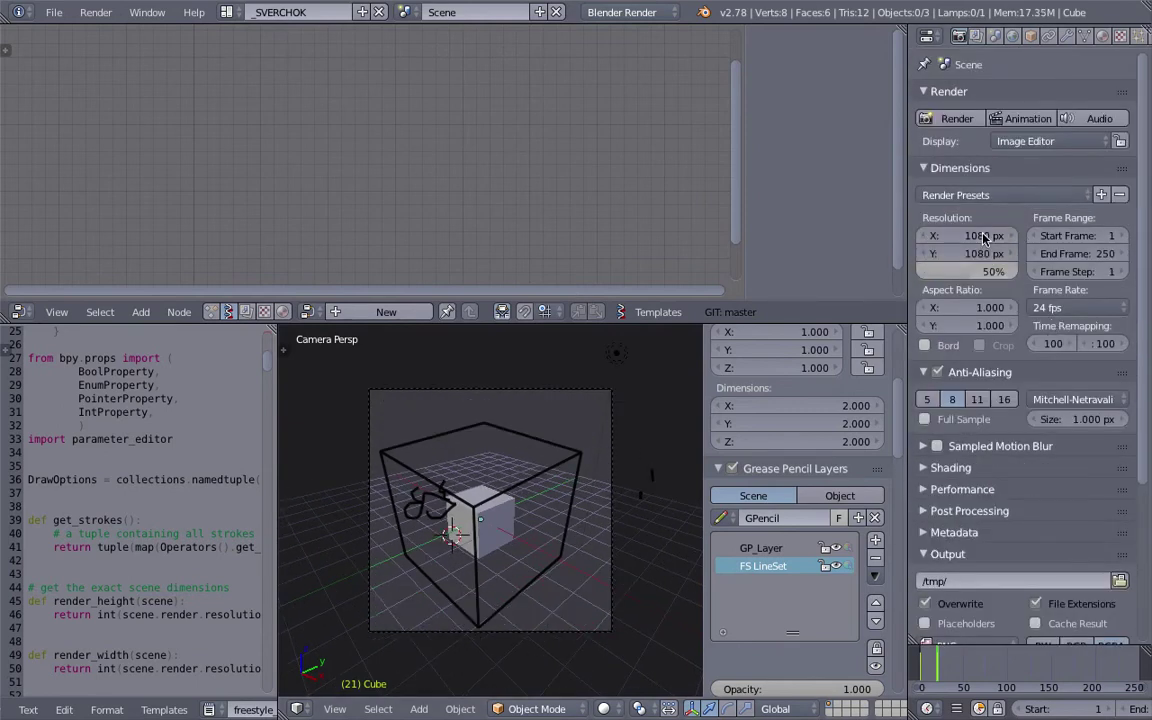
Remove the hand-drawn GP_Layer from the scene's Grease Pencil layers, leaving only FS LineSet
left_click(582, 498)
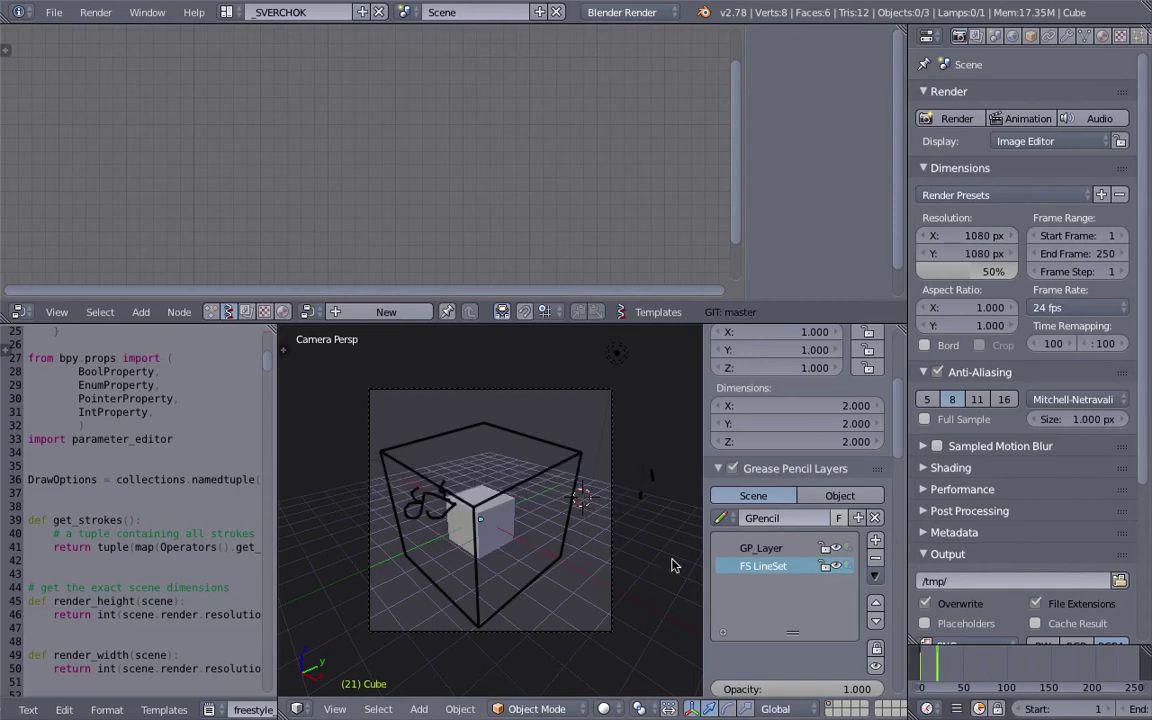
left_click(780, 549)
left_click_drag(483, 415, 538, 518)
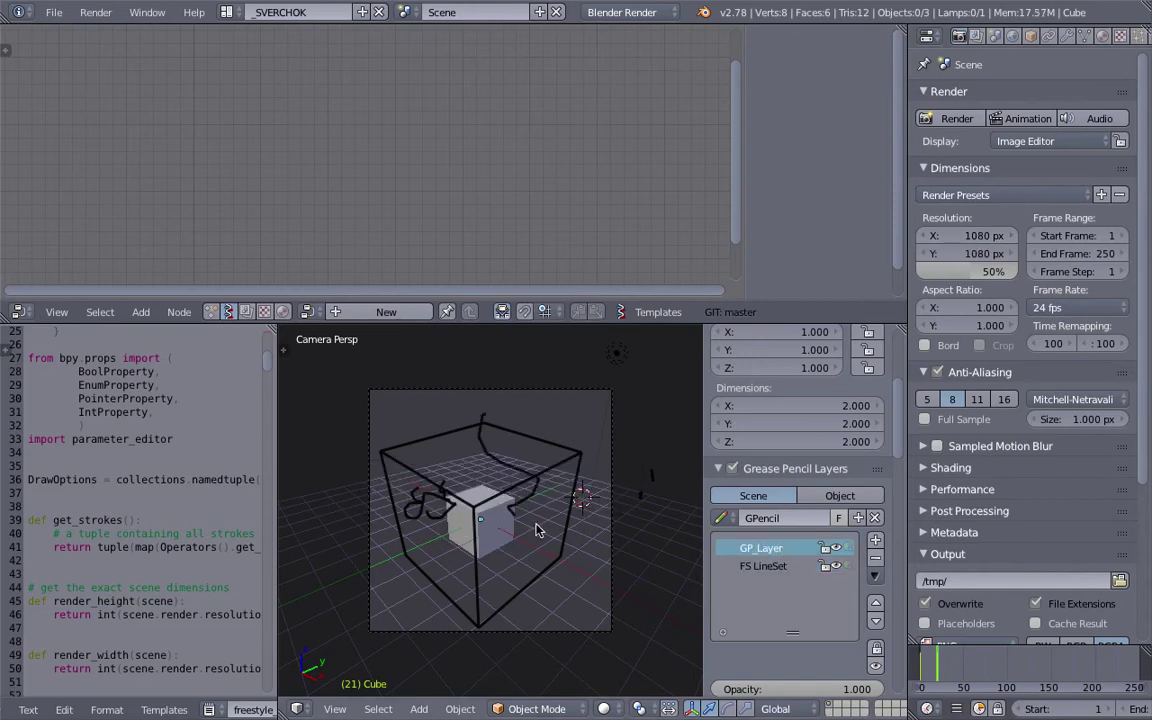
left_click(877, 563)
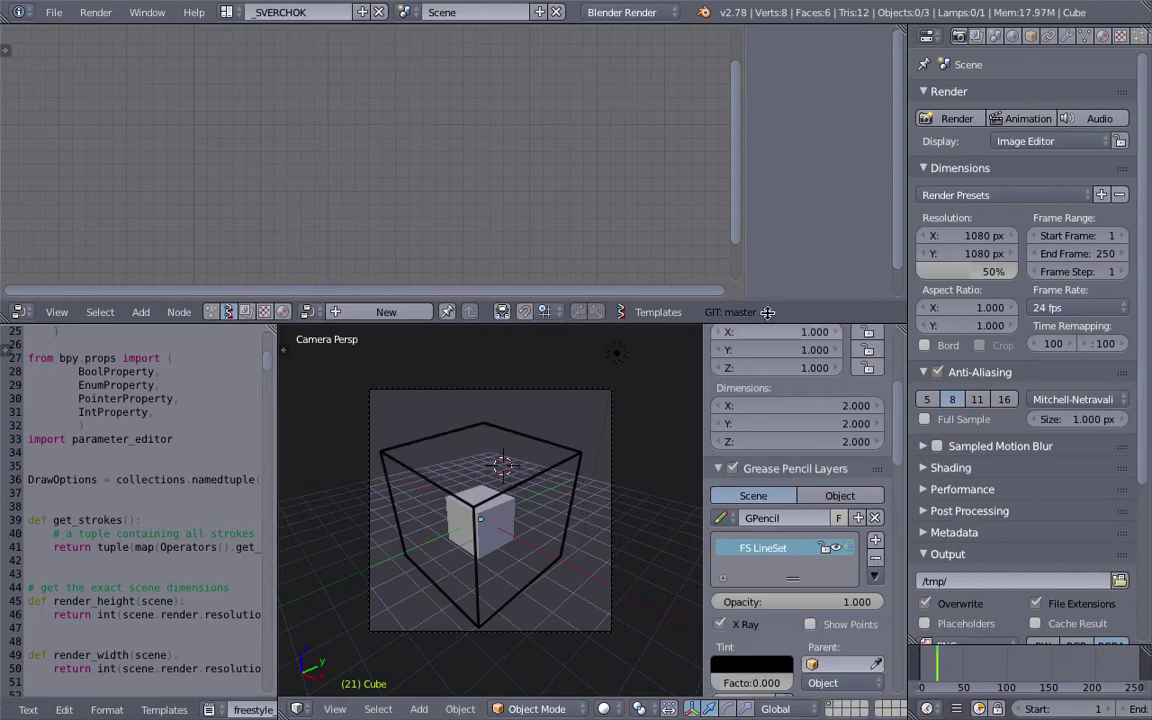
Make the 3D View area slightly taller, turn on Lock Camera to View, and save over the file
left_click_drag(766, 322, 766, 246)
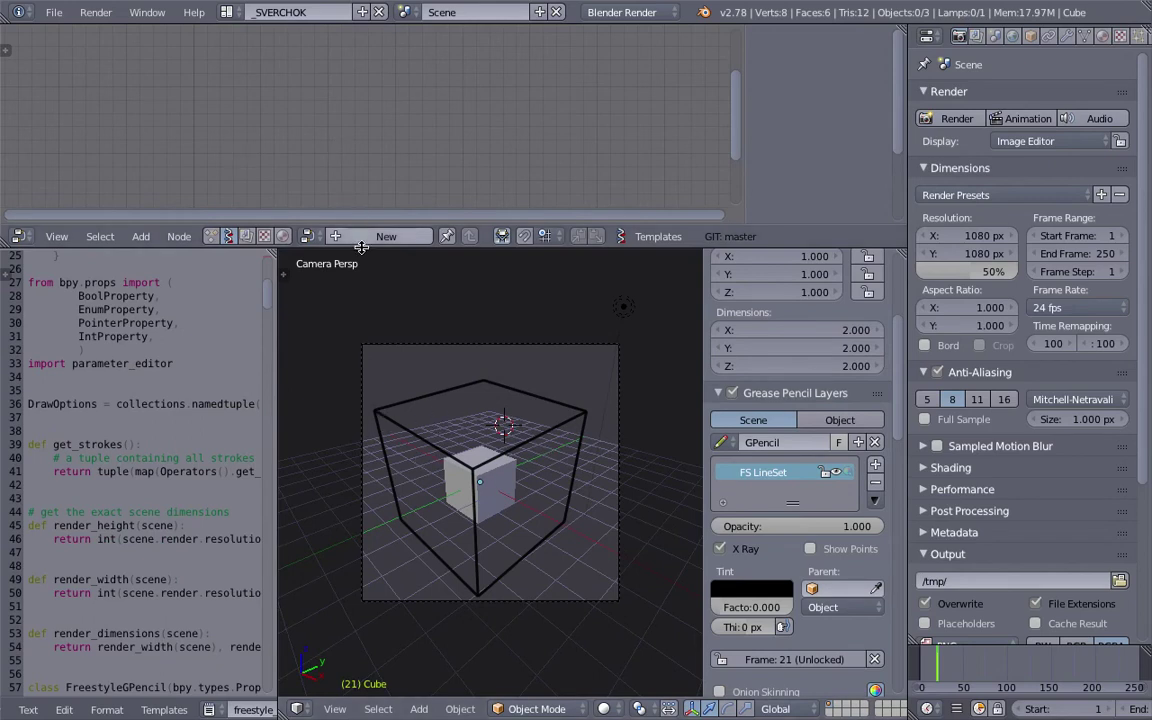
left_click_drag(330, 227, 330, 281)
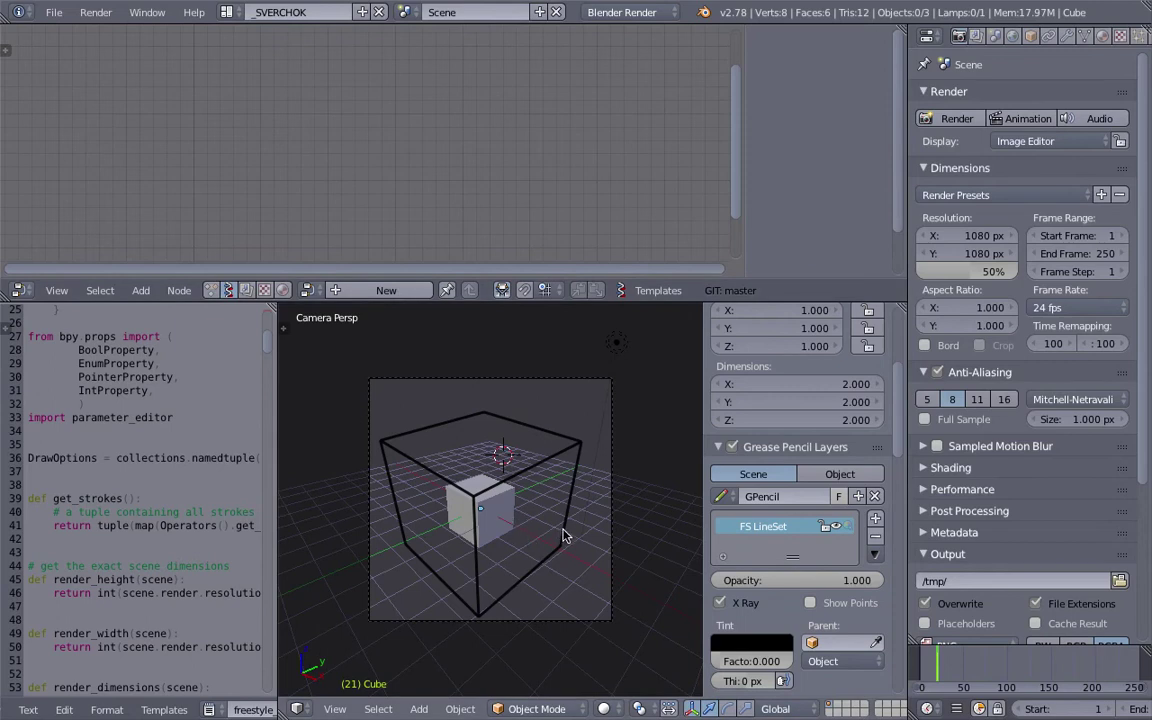
scroll(790, 583, "down", 10)
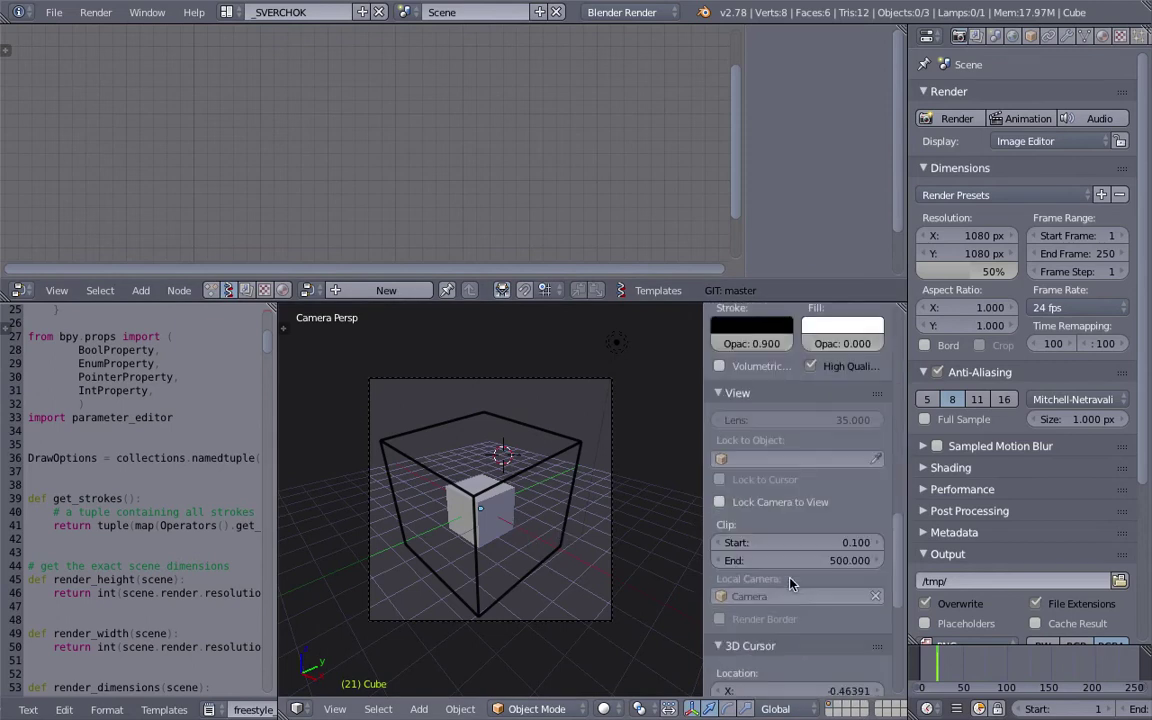
left_click(762, 503)
key("ctrl+s")
left_click(549, 489)
Orbit and move the locked camera closer so the cube fills more of the camera frame, and save the file
middle_click_drag(598, 523, 550, 507)
scroll(535, 519, "up", 4)
scroll(553, 514, "up", 1)
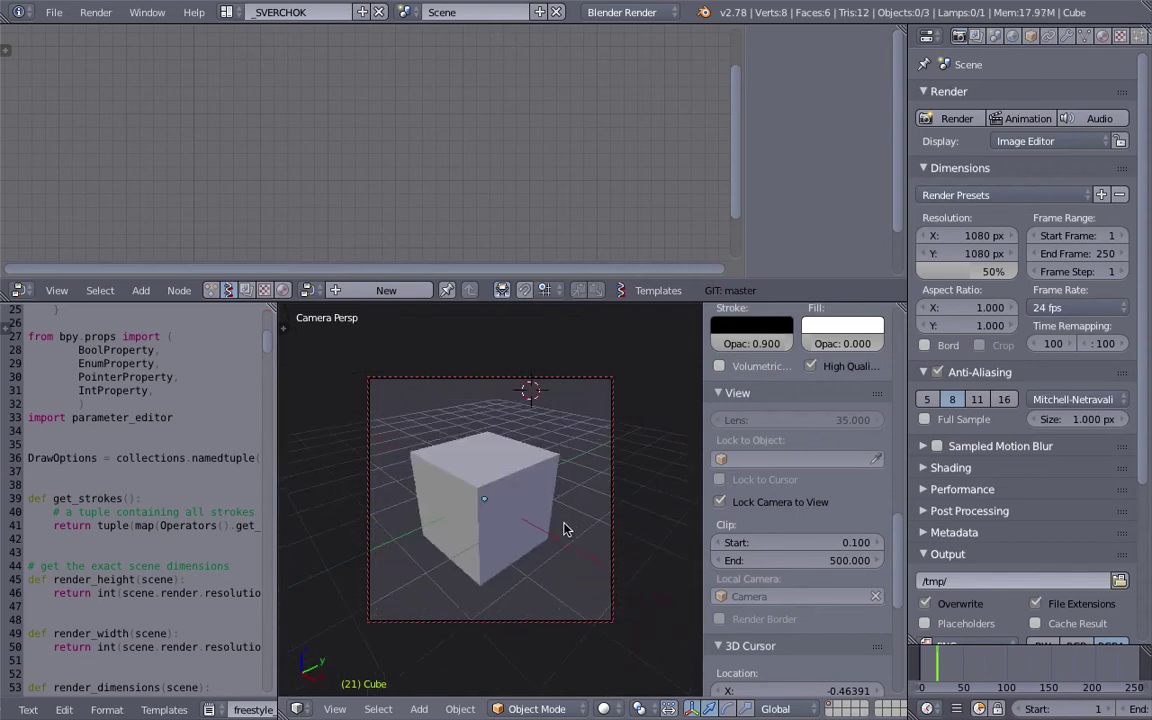
key("ctrl+s")
left_click(550, 507)
middle_click_drag(476, 463, 558, 463)
left_click(530, 477)
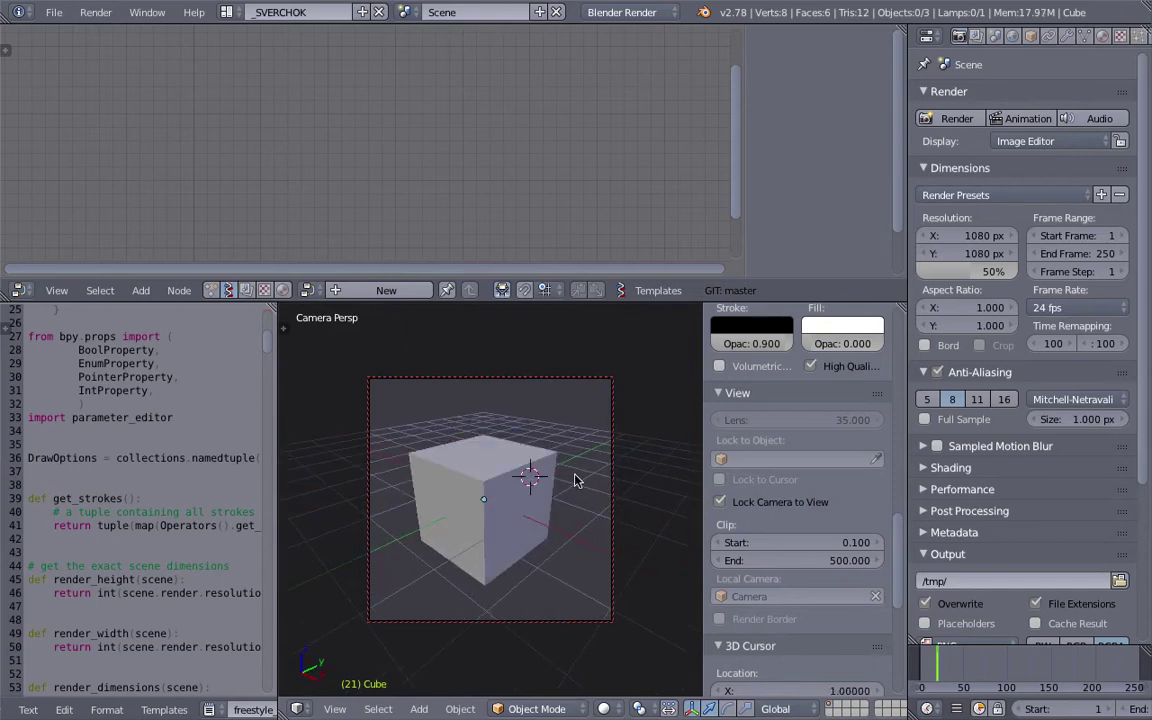
Regenerate the cube's strokes from the reframed camera using Rendered viewport shading, return to Solid shading, and save the file
key("shift+z")
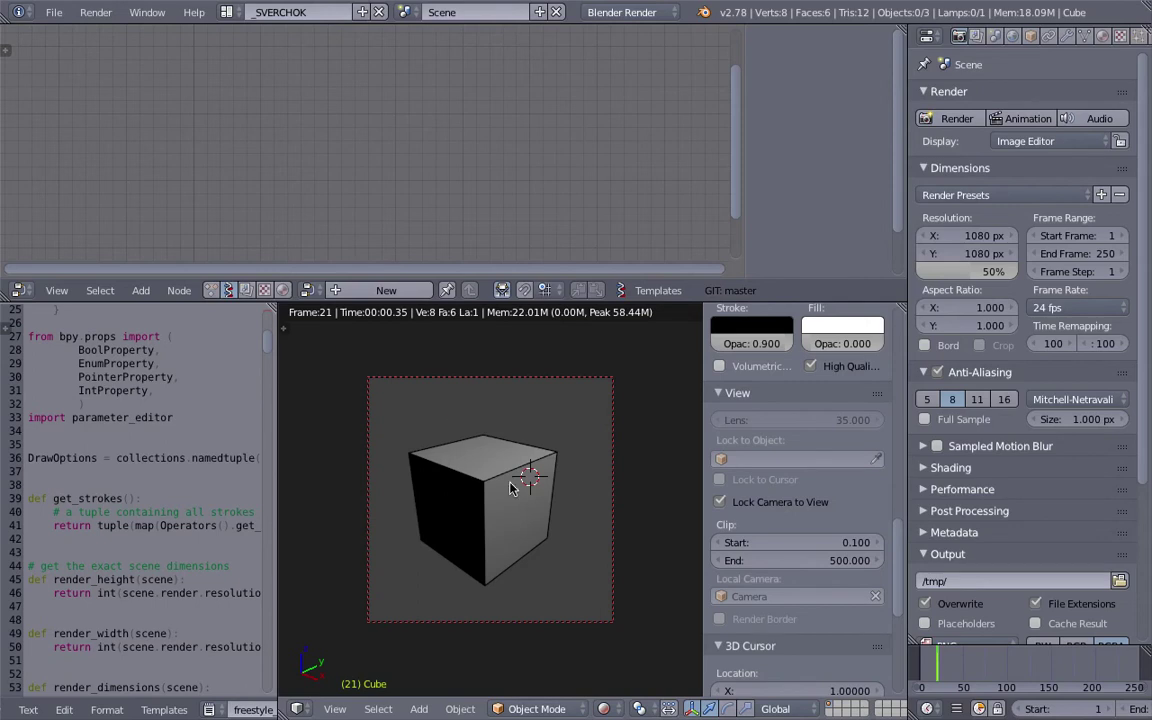
left_click(603, 708)
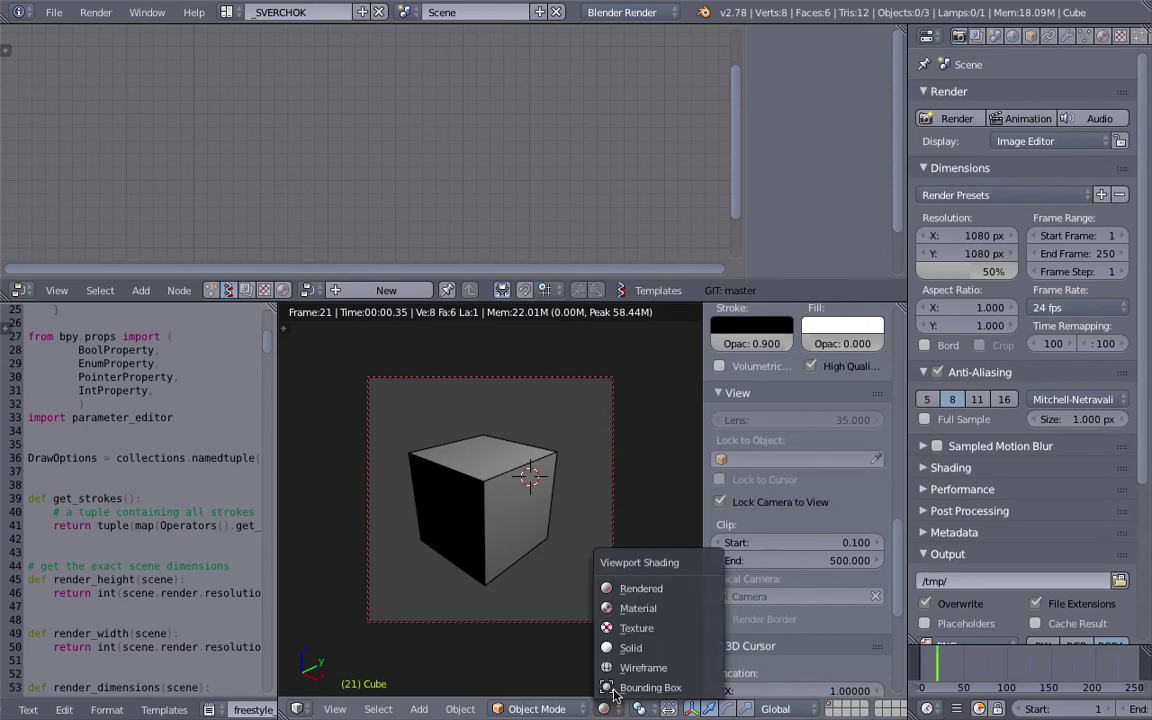
left_click(560, 710)
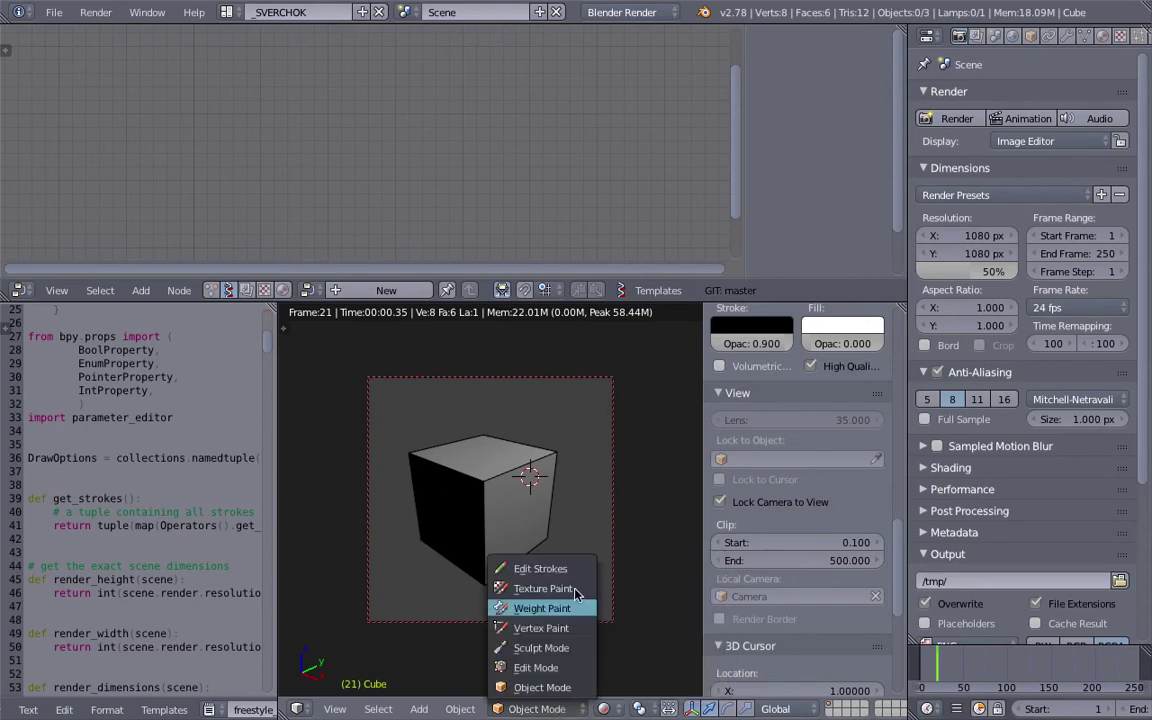
left_click(637, 485)
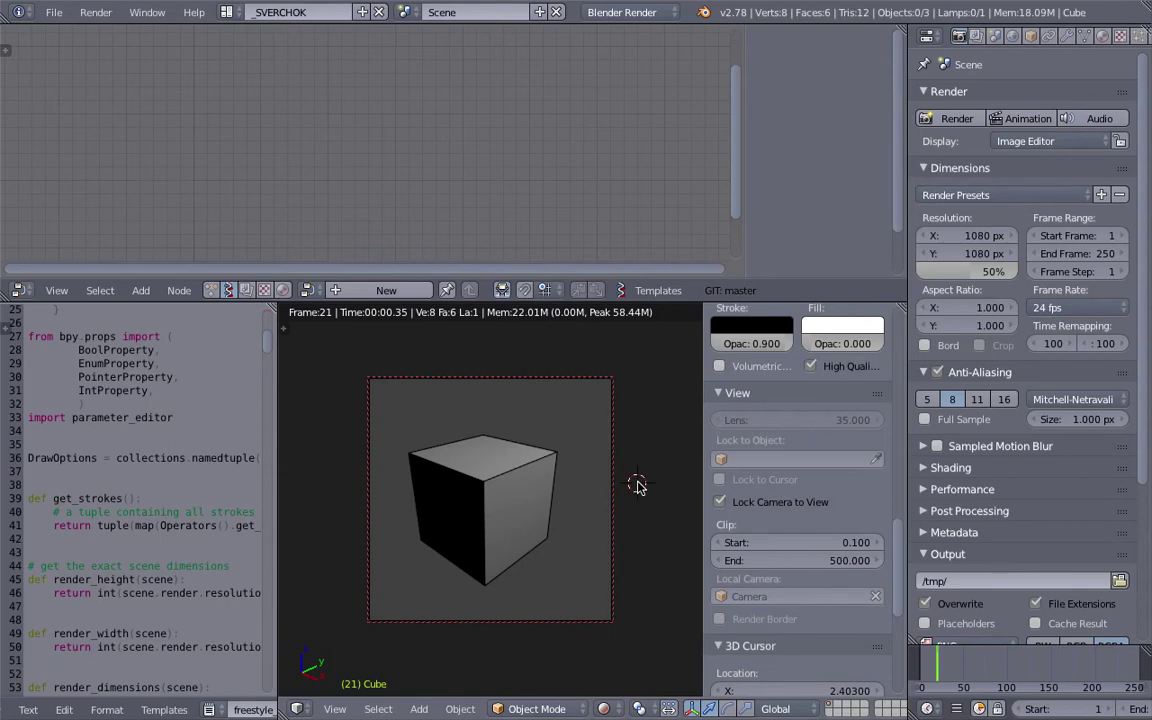
key("shift+z")
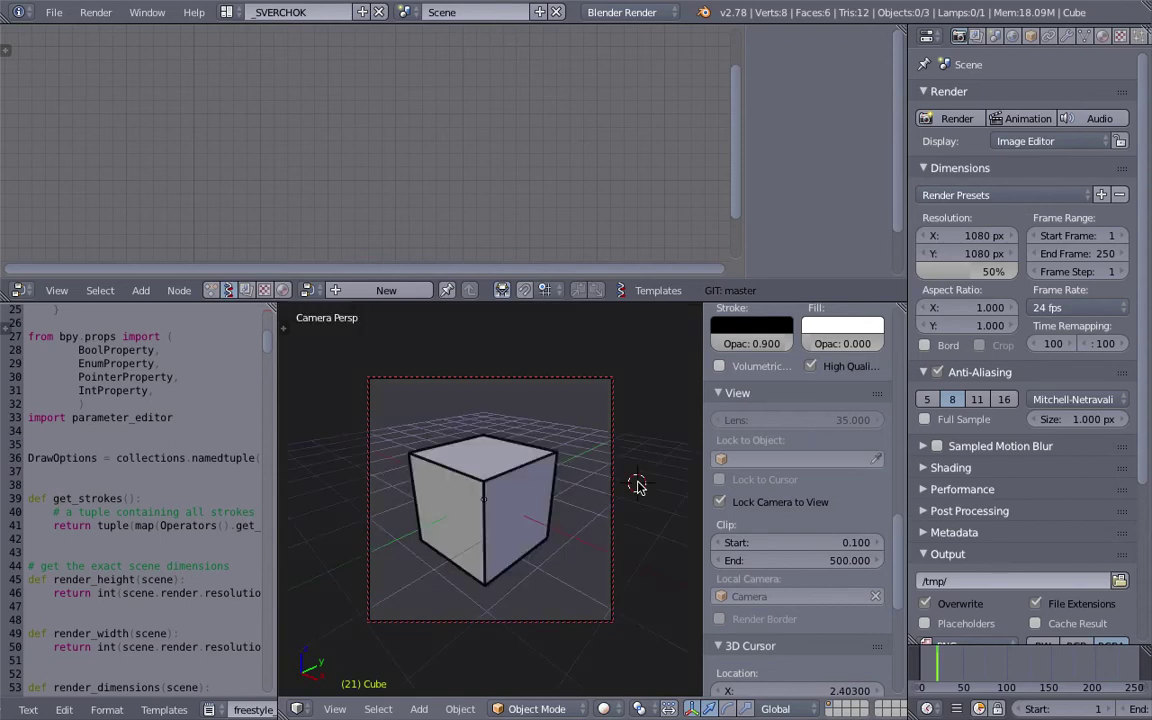
key("ctrl+s")
left_click(491, 466)
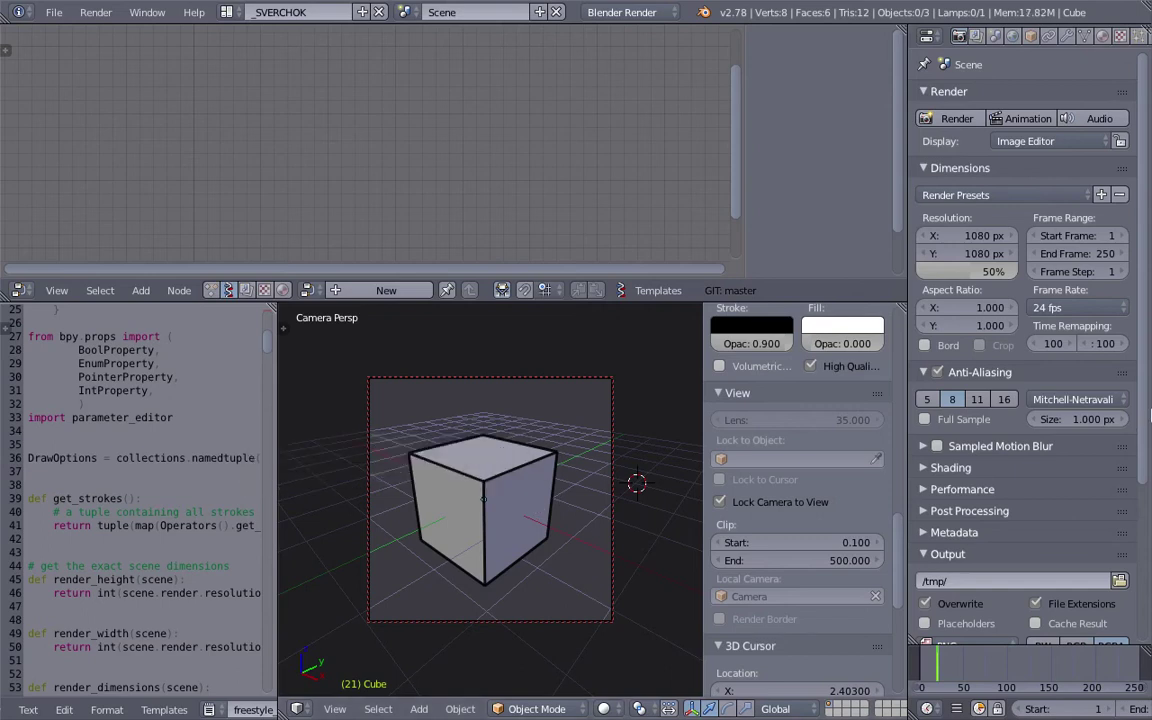
Render the cube image from the camera and close the render result to return to the 3D View
scroll(1135, 437, "down", 2)
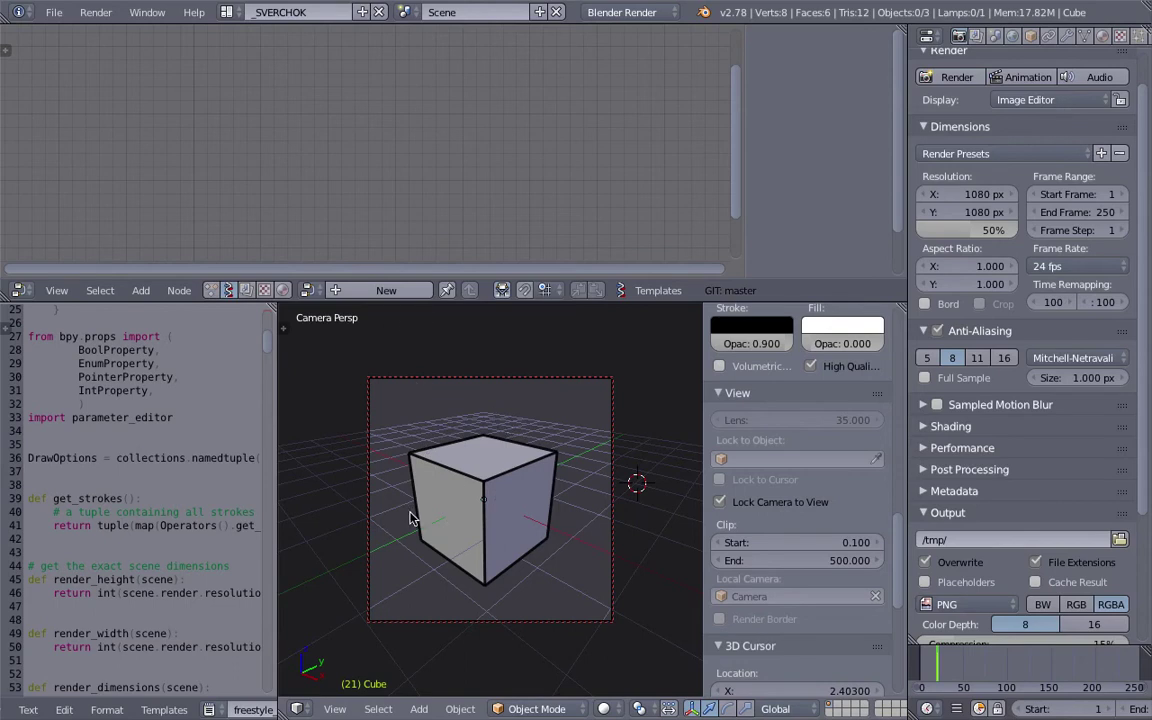
left_click(96, 12)
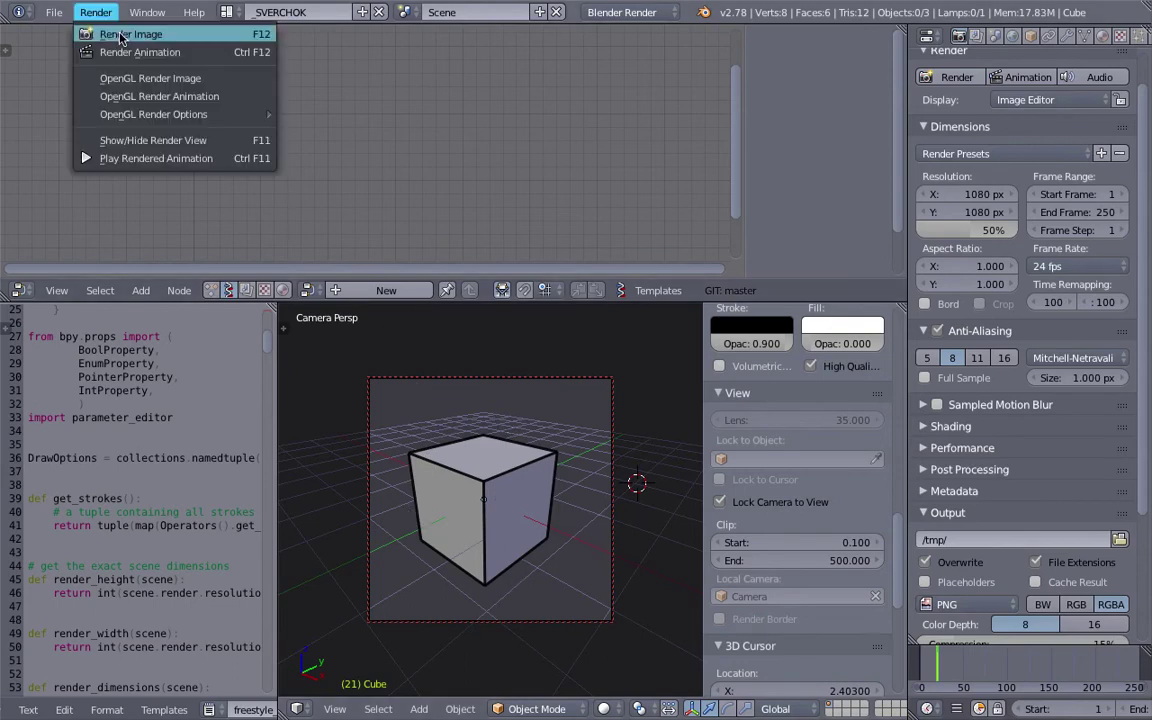
left_click(125, 33)
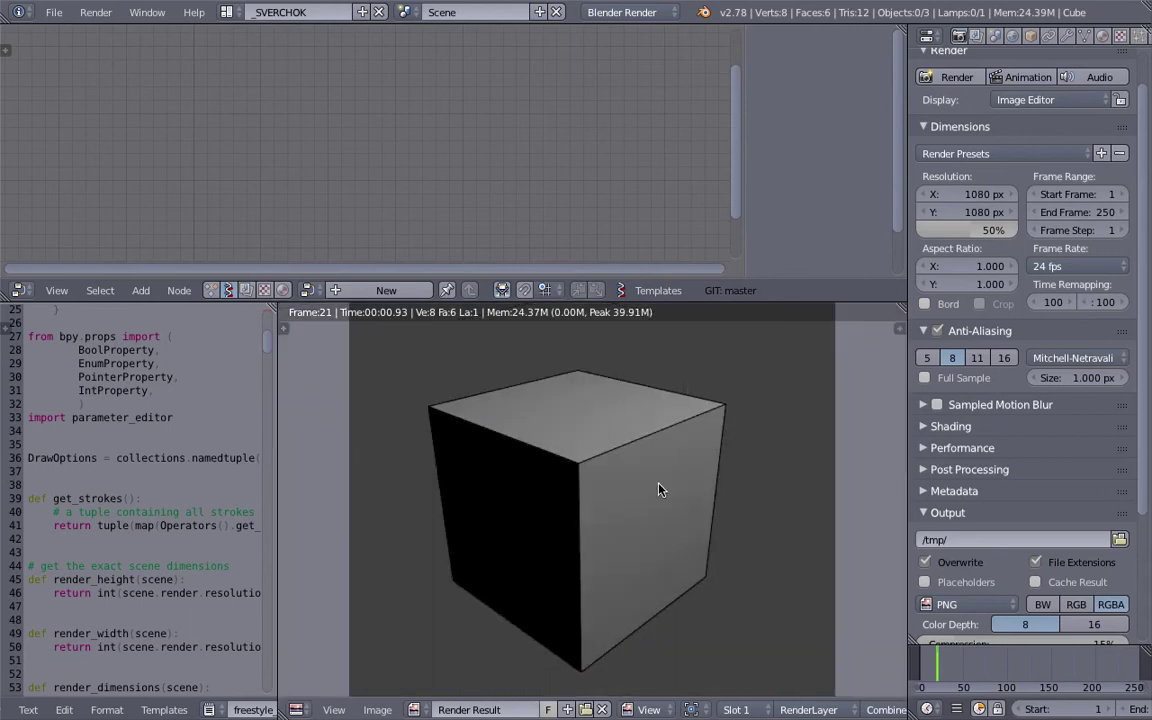
key("Escape")
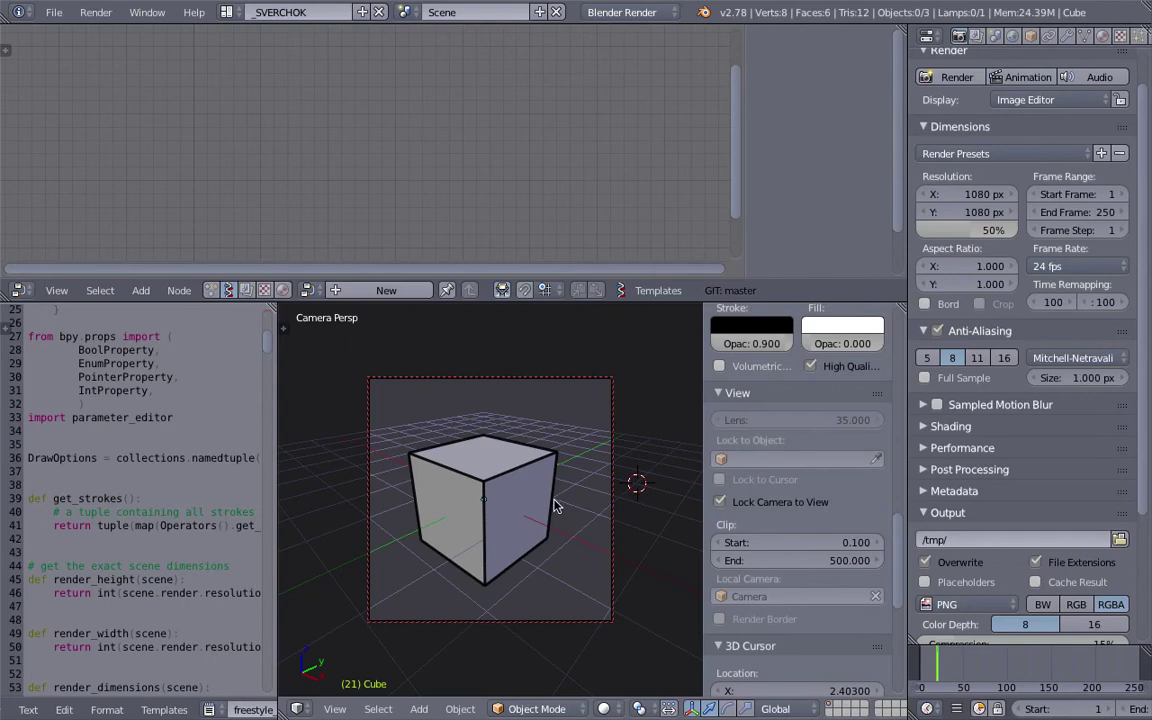
Orbit the locked camera around the cube to a new viewing angle
middle_click_drag(527, 500, 500, 468)
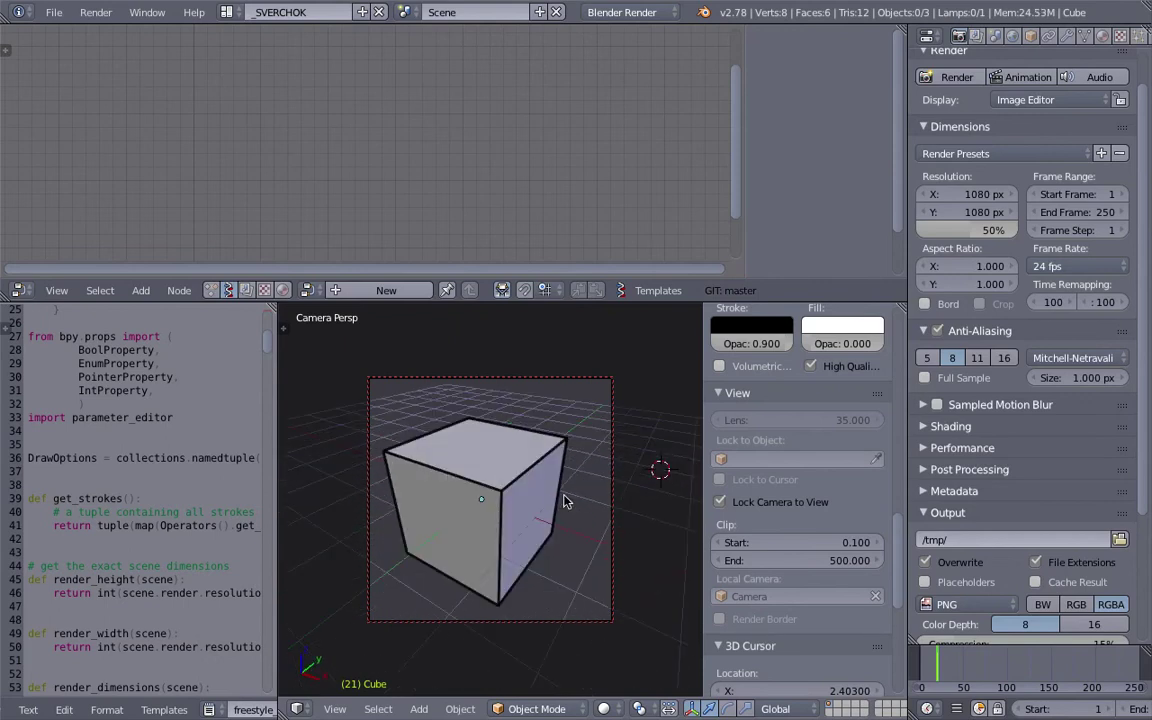
middle_click_drag(565, 500, 473, 518)
mouse_move(555, 494)
middle_mouse_down()
mouse_move(484, 434)
mouse_move(520, 545)
mouse_move(419, 633)
mouse_move(535, 573)
mouse_move(478, 561)
mouse_move(514, 571)
middle_mouse_up()
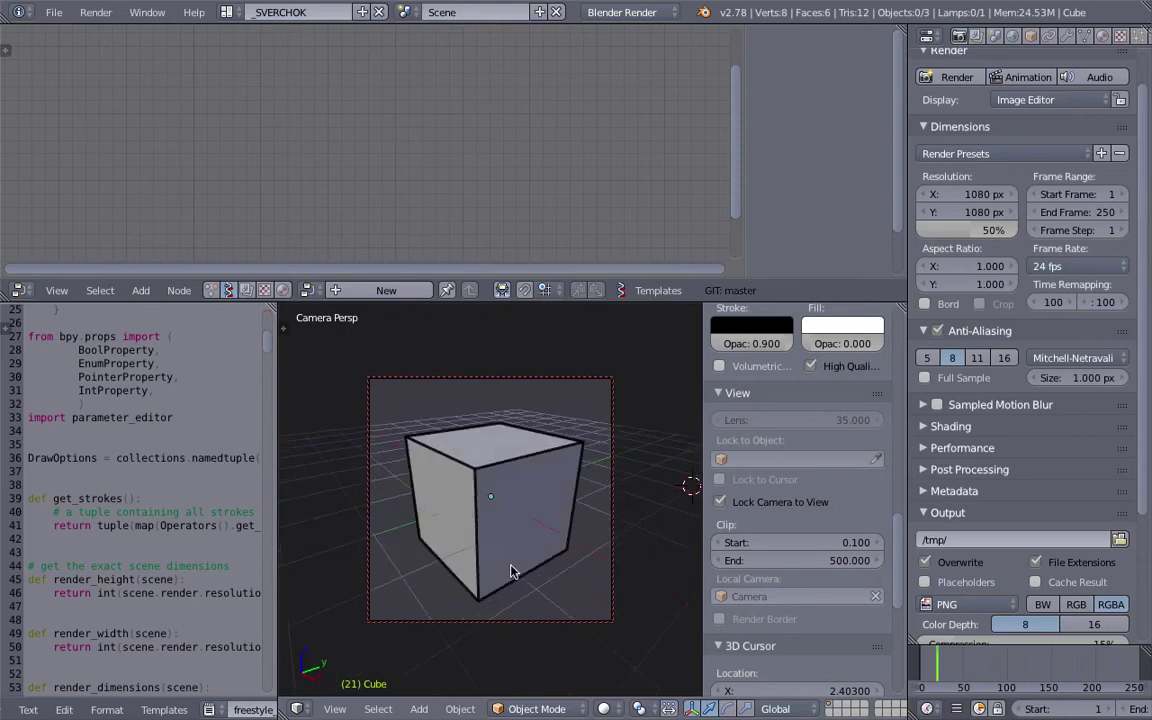
Delete the cube and add a Monkey mesh in its place
right_click(499, 501)
key("x")
left_click(499, 501)
key("shift+a")
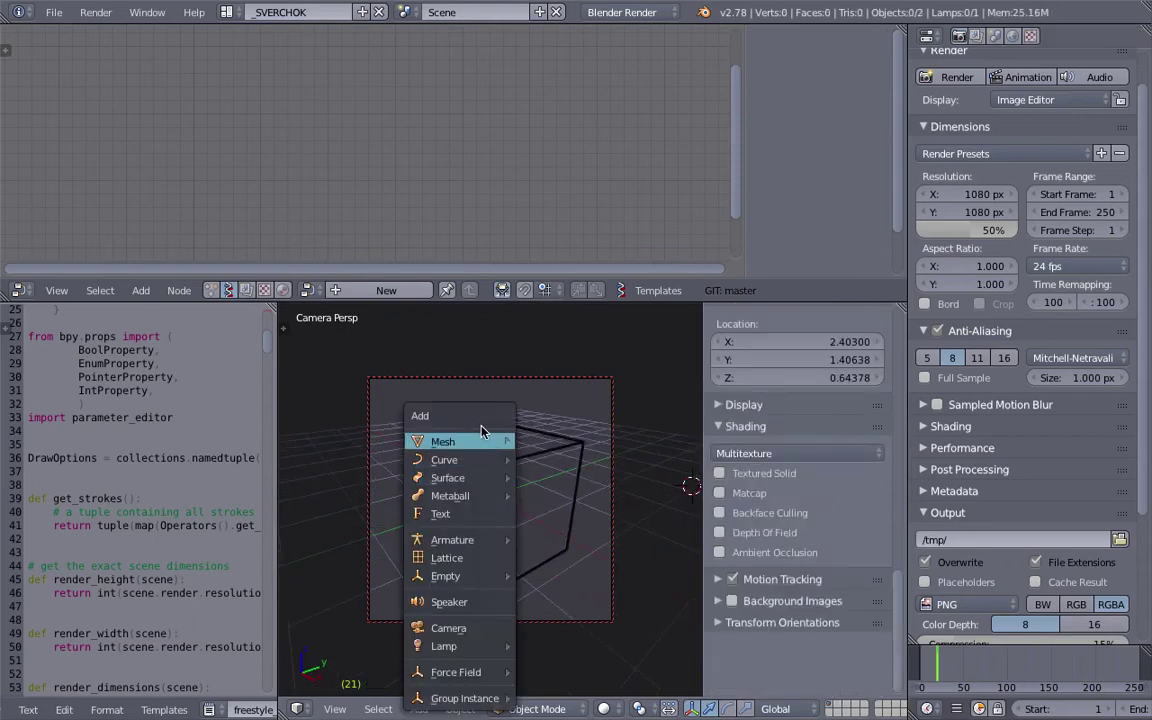
mouse_move(450, 441)
left_click(587, 218)
Rotate Suzanne to about X -19.5°, Y 18.6°, Z 43.3°, move it to about (0.81, -0.75, 0.53) inside the camera frame, and save
key("r")
key("r")
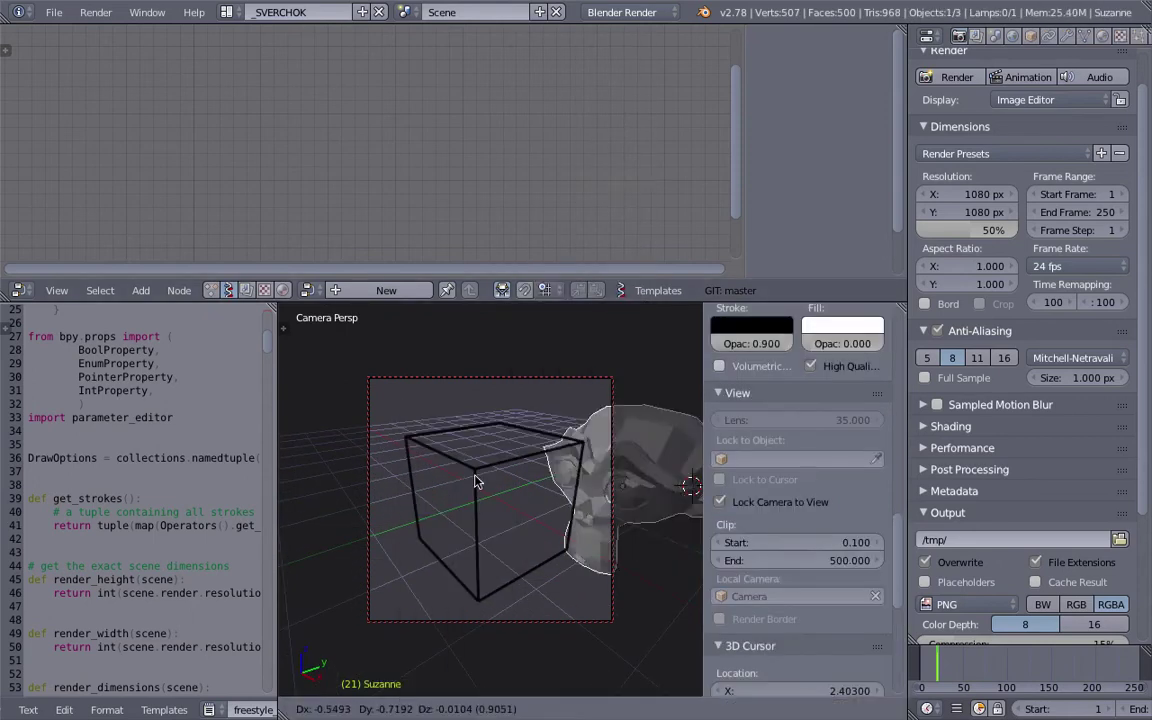
left_click(556, 492)
key("g")
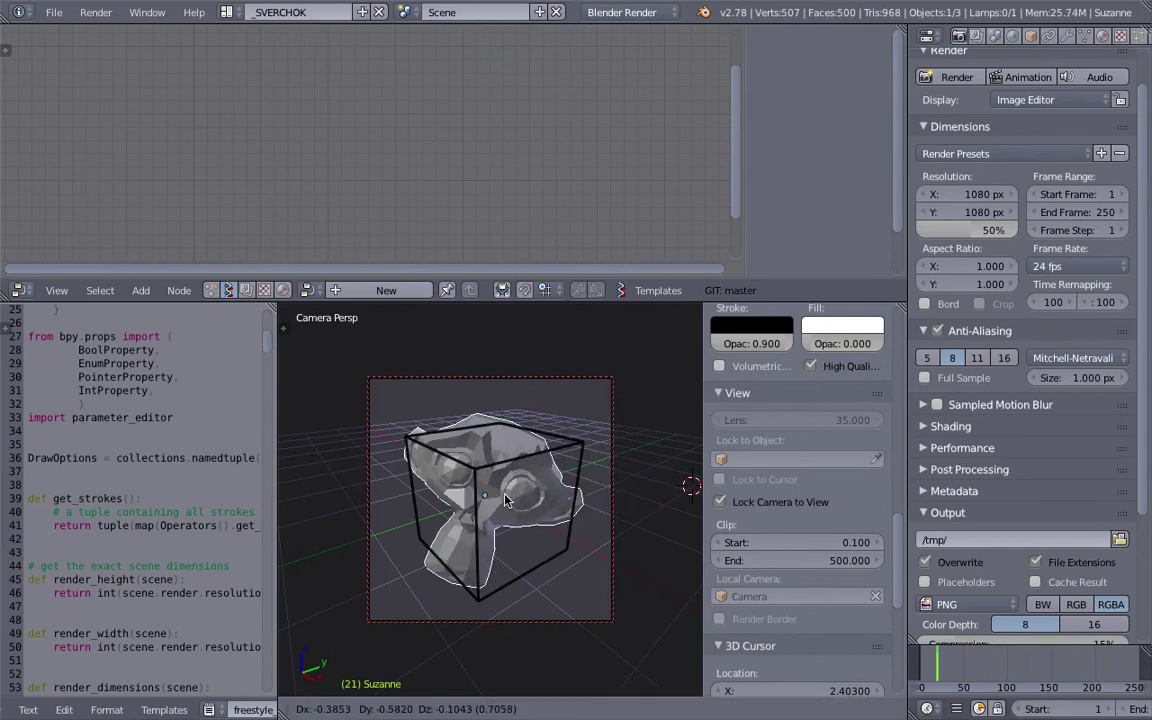
left_click(506, 498)
key("ctrl+s")
left_click(506, 498)
Render Suzanne's image to generate its Grease Pencil strokes, and close the render result
left_click(92, 14)
left_click(120, 33)
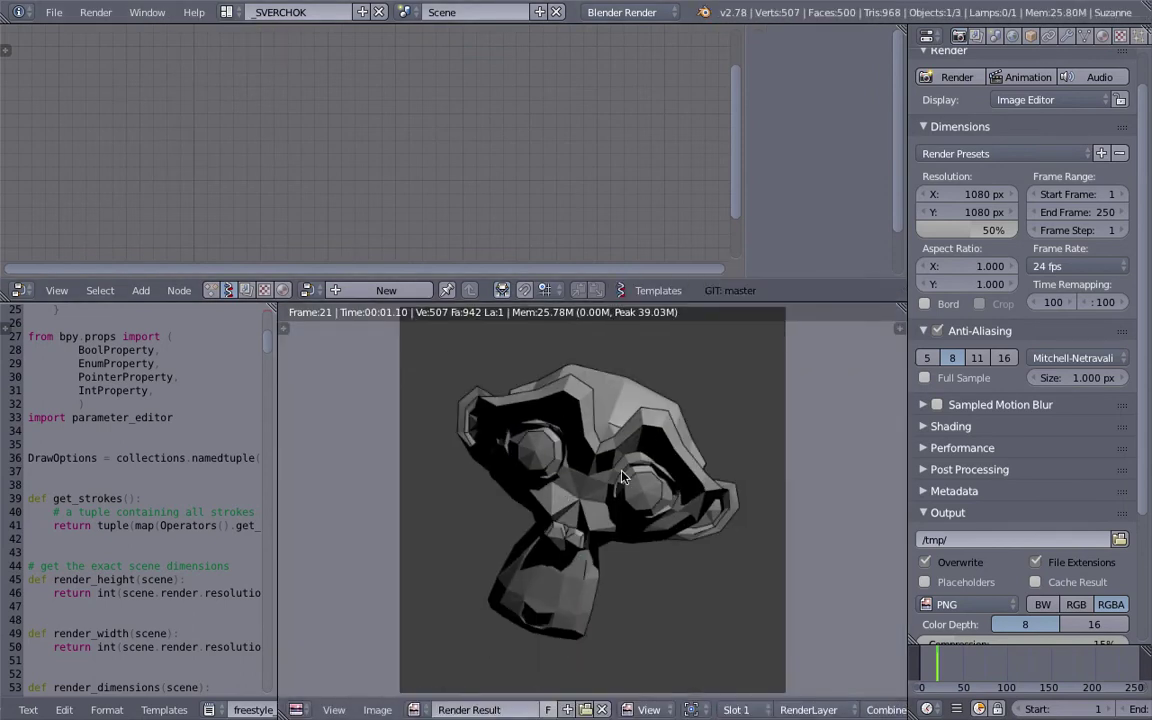
key("Escape")
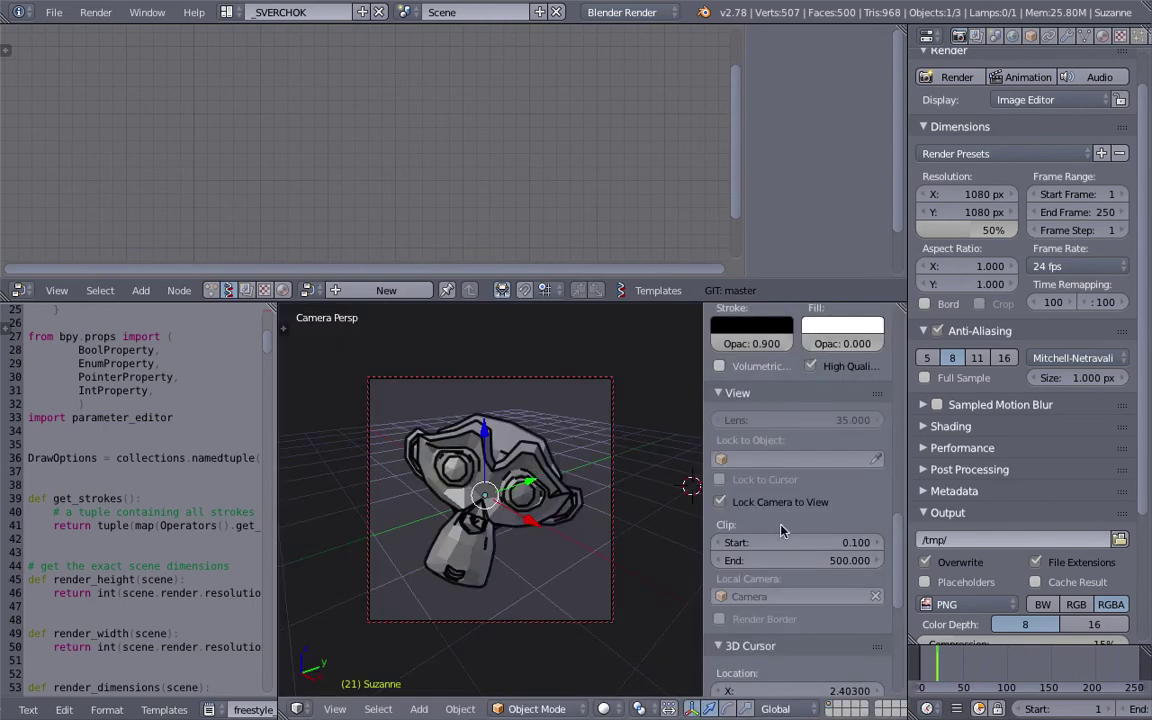
Split the Properties editor, turn its upper half into an Outliner, and hide Suzanne in the viewport
left_click_drag(895, 530, 895, 333)
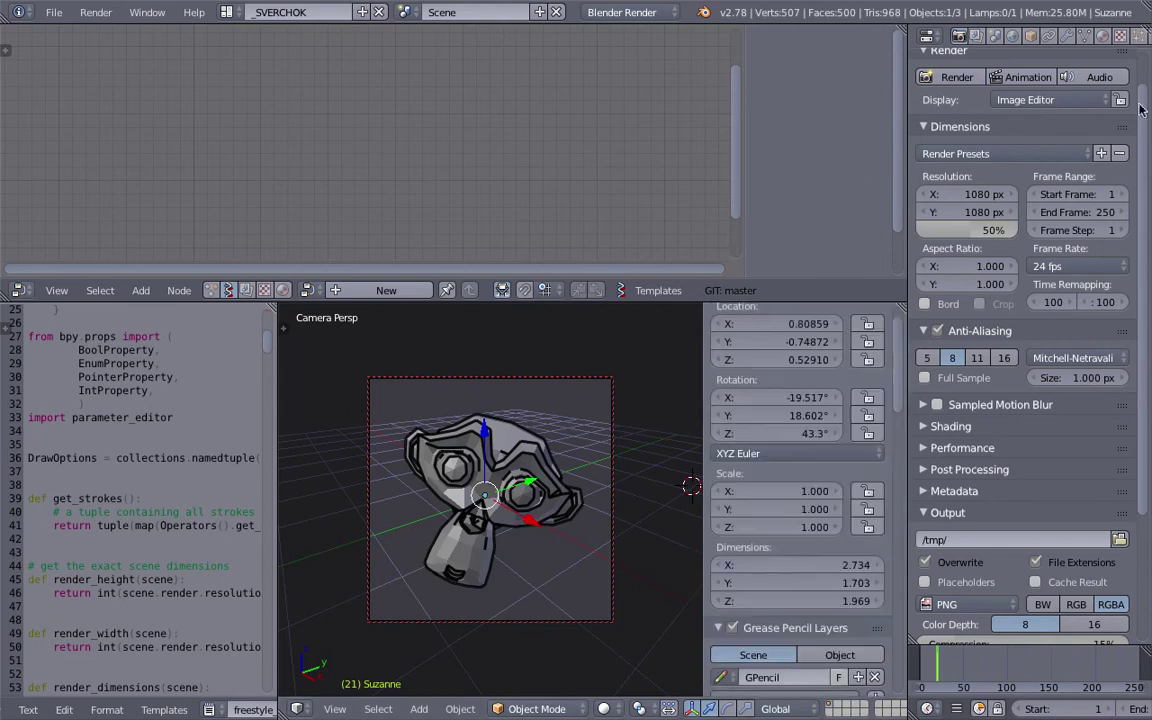
left_click_drag(1146, 30, 1030, 262)
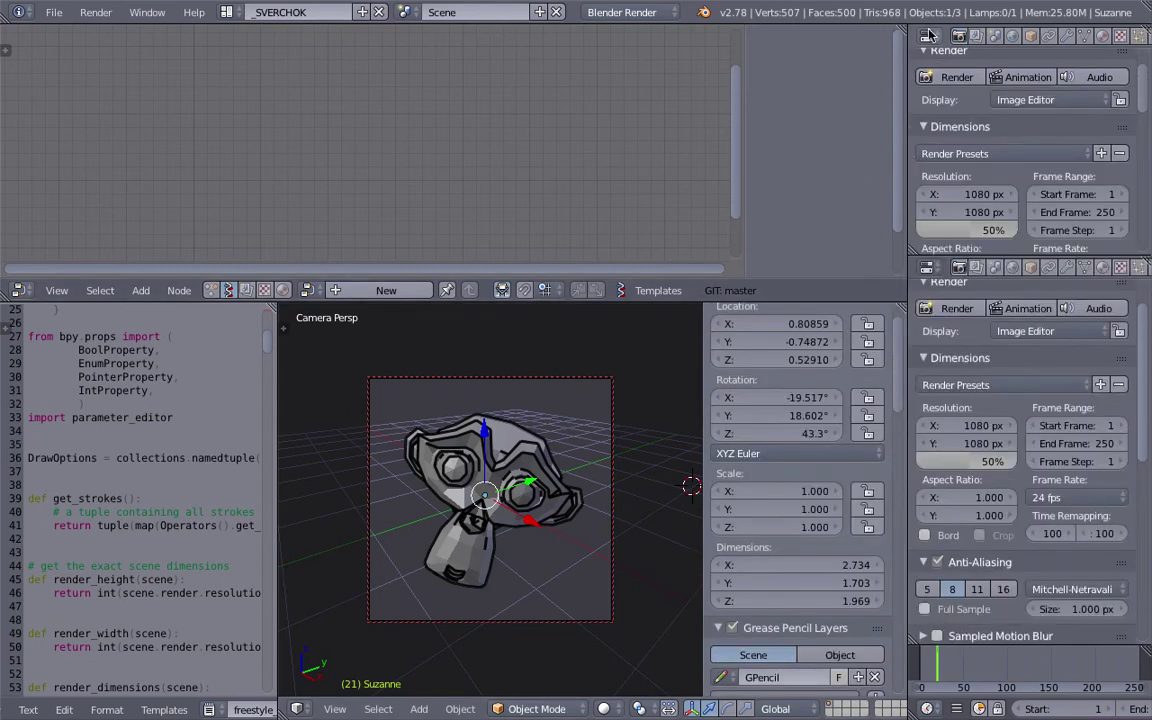
left_click(927, 36)
left_click(963, 326)
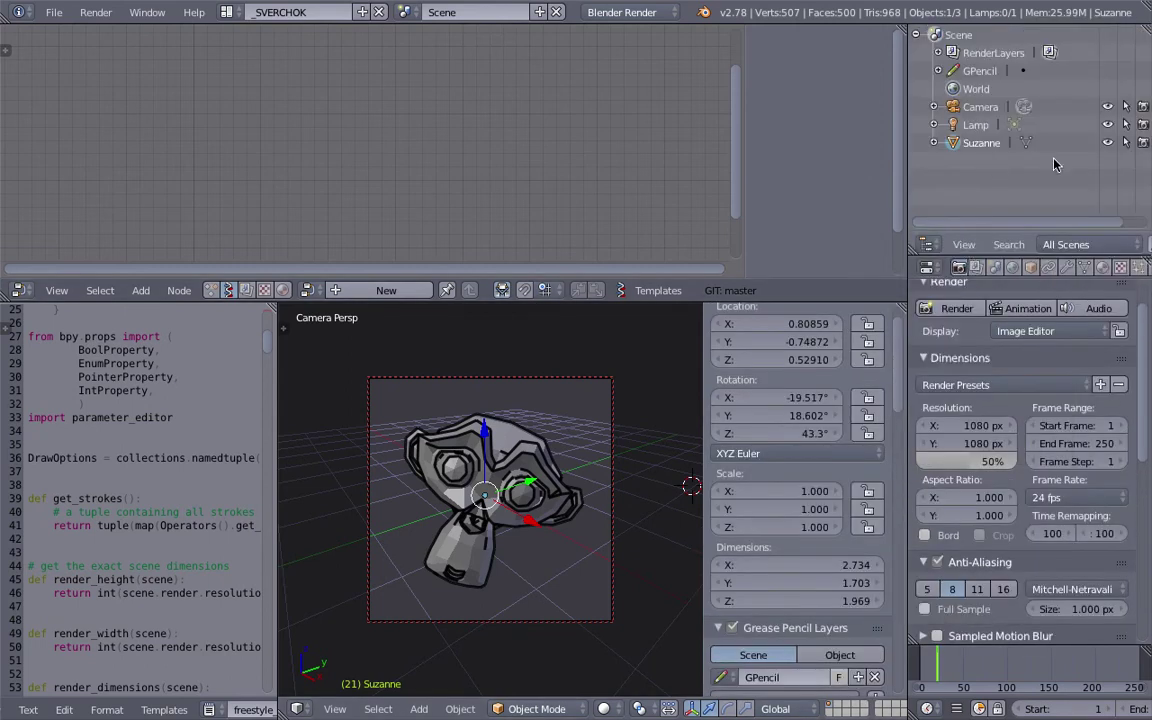
left_click(1107, 143)
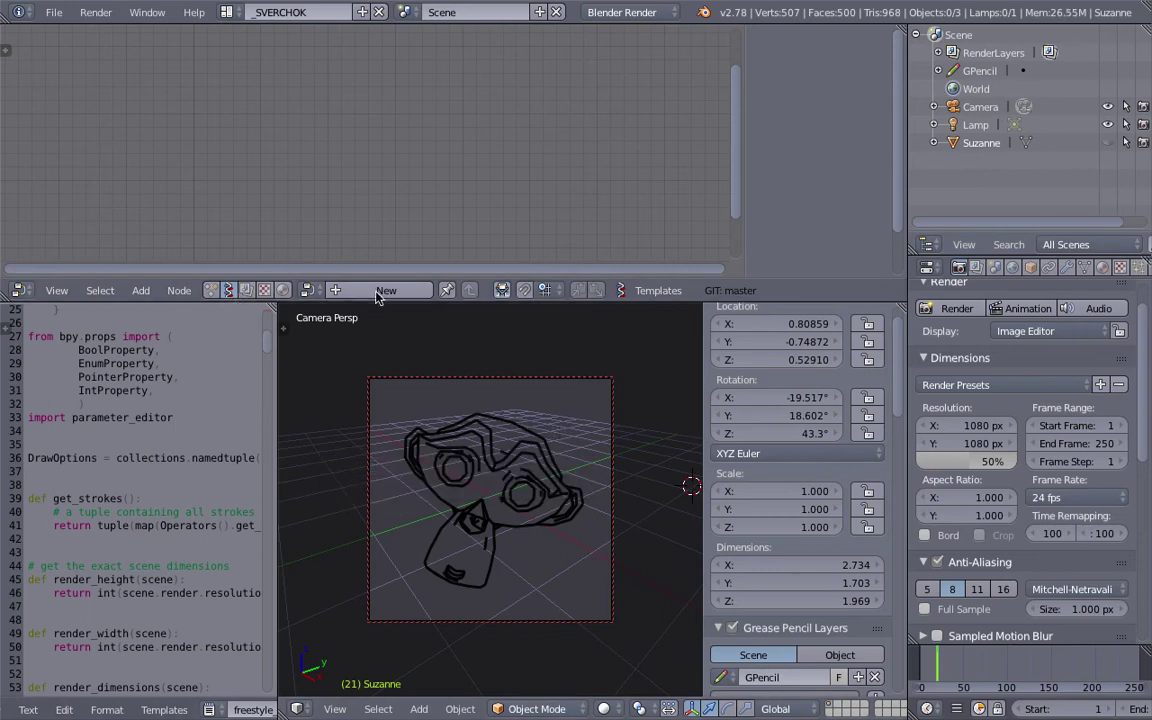
Create a new node tree in the node editor and save the file
left_click(381, 288)
key("ctrl+s")
left_click(323, 167)
Search the node list for "sele" and place an Object ID Selector node in the node tree
key("shift+a")
left_click(311, 160)
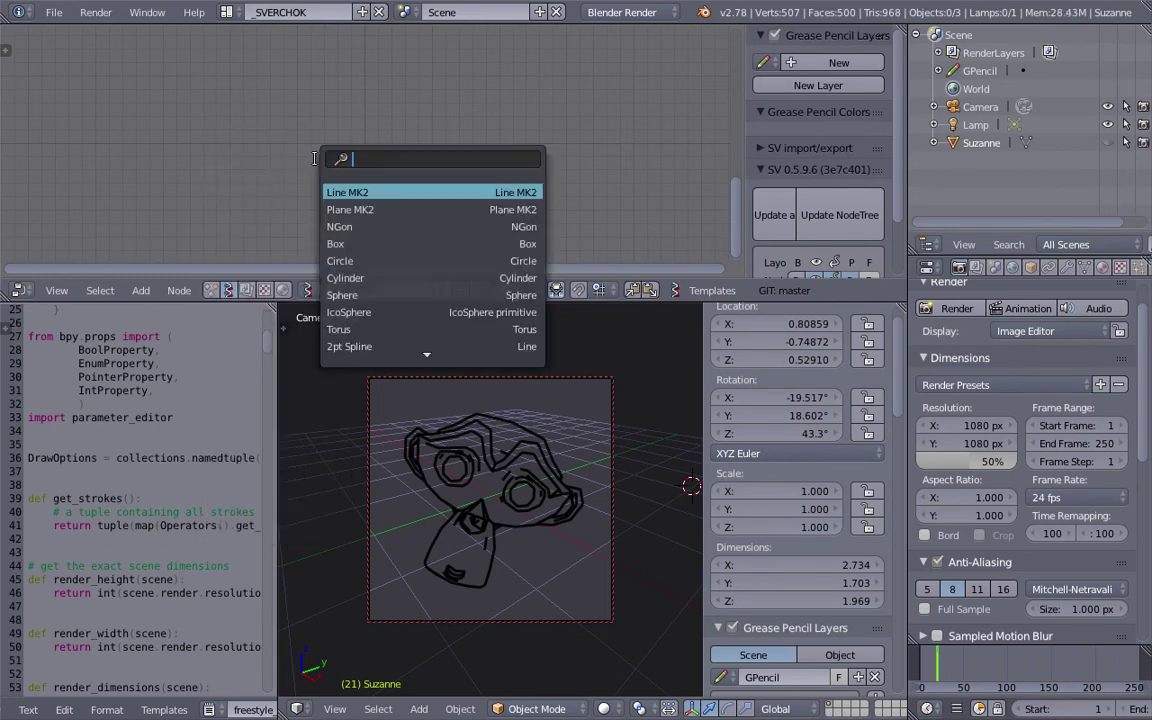
scroll(313, 158, "down", 6)
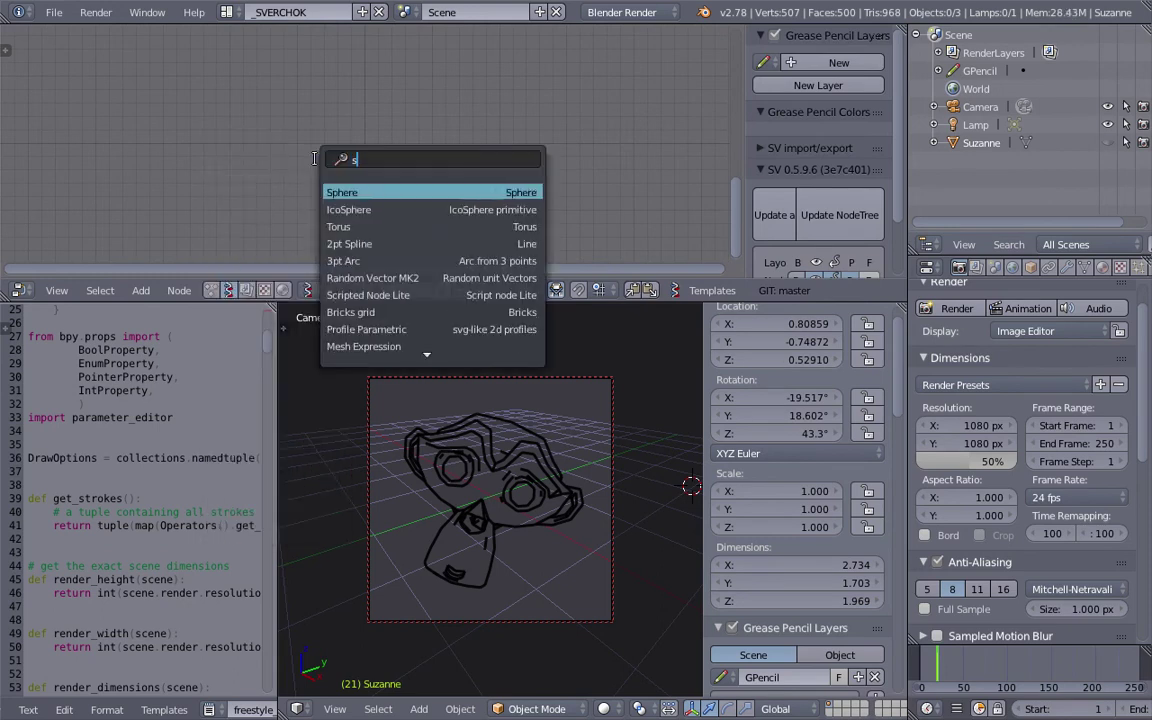
type("sele")
key("Down")
key("Down")
key("Down")
key("Return")
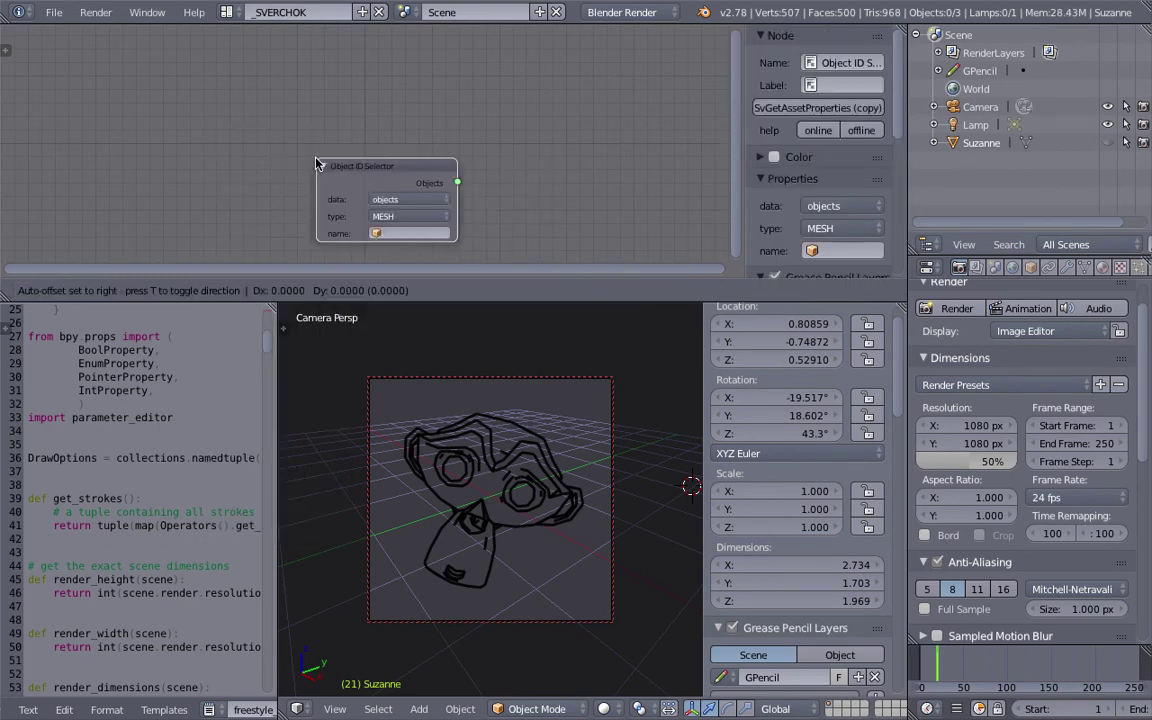
left_click(270, 124)
Set the Object ID Selector node's data to grease_pencil, name to GPencil and layer to FS LineSet
left_click(341, 162)
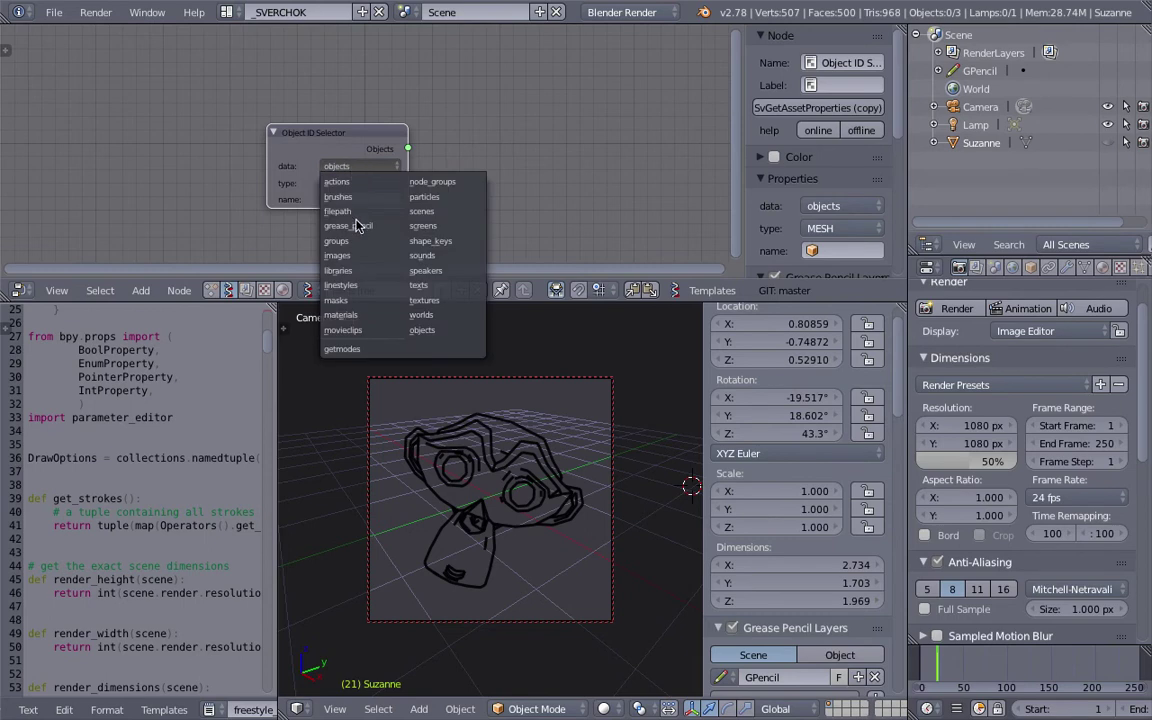
left_click(324, 204)
left_click(345, 182)
left_click(356, 203)
left_click_drag(358, 142, 249, 137)
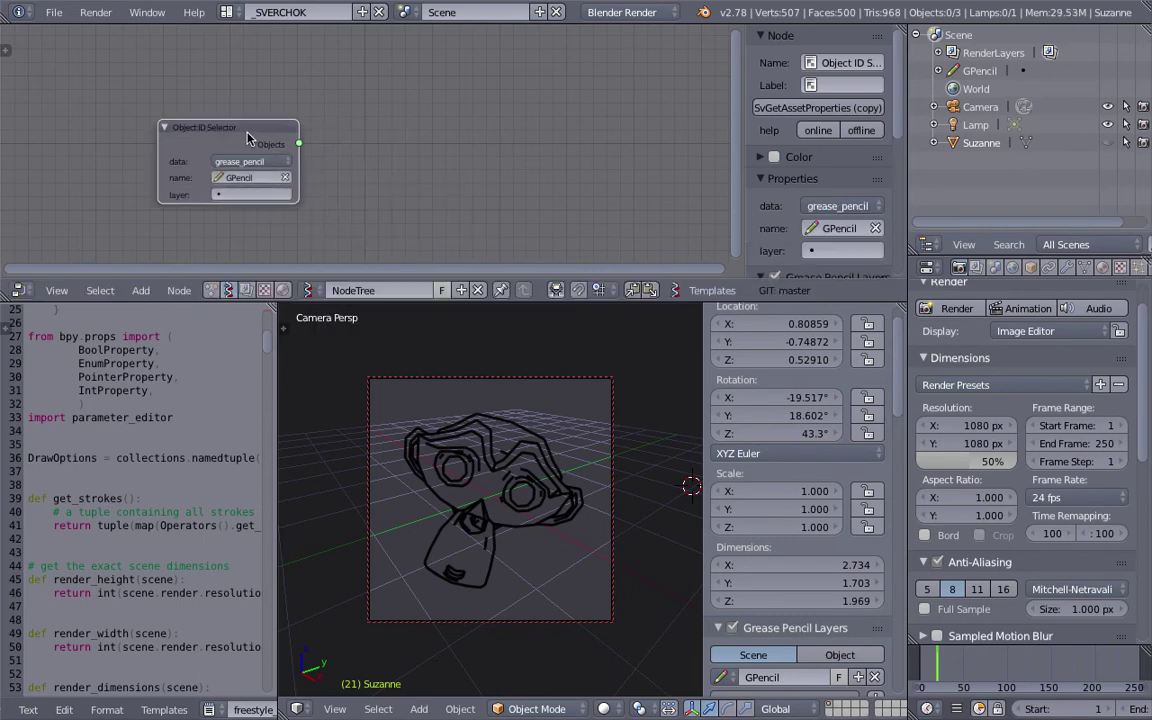
left_click(255, 198)
left_click(279, 219)
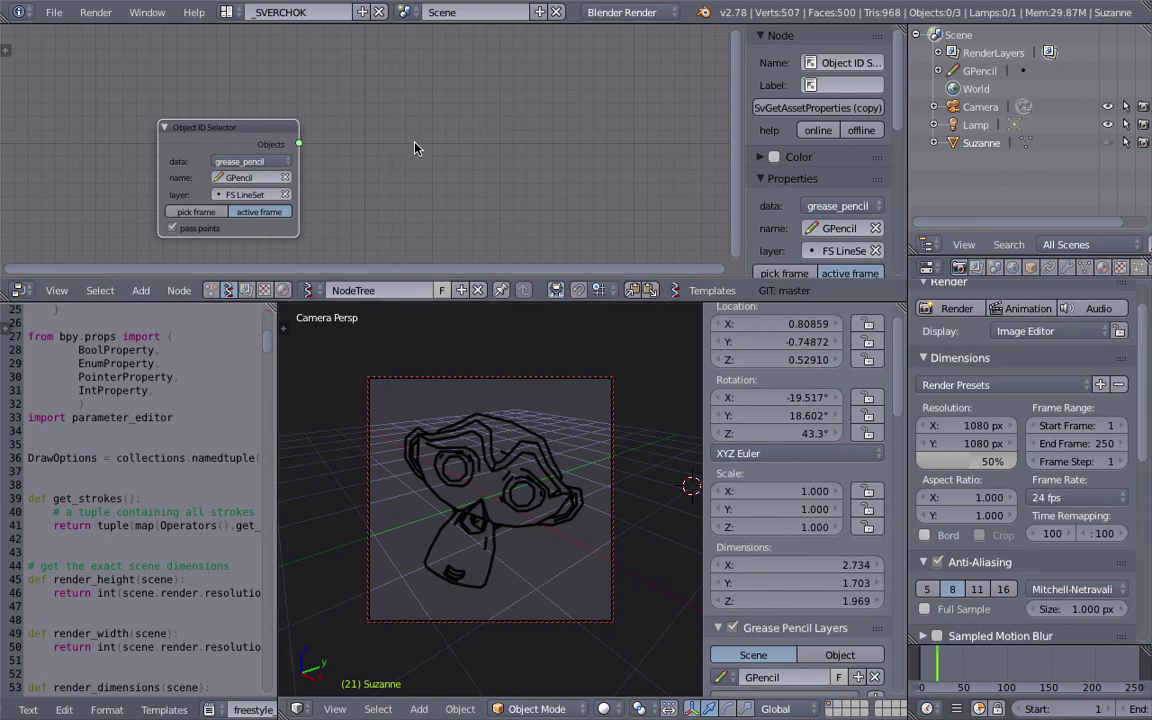
Add a Viewer Draw node and connect the Object ID Selector's Objects output to its vertices input
scroll(373, 127, "up", 1)
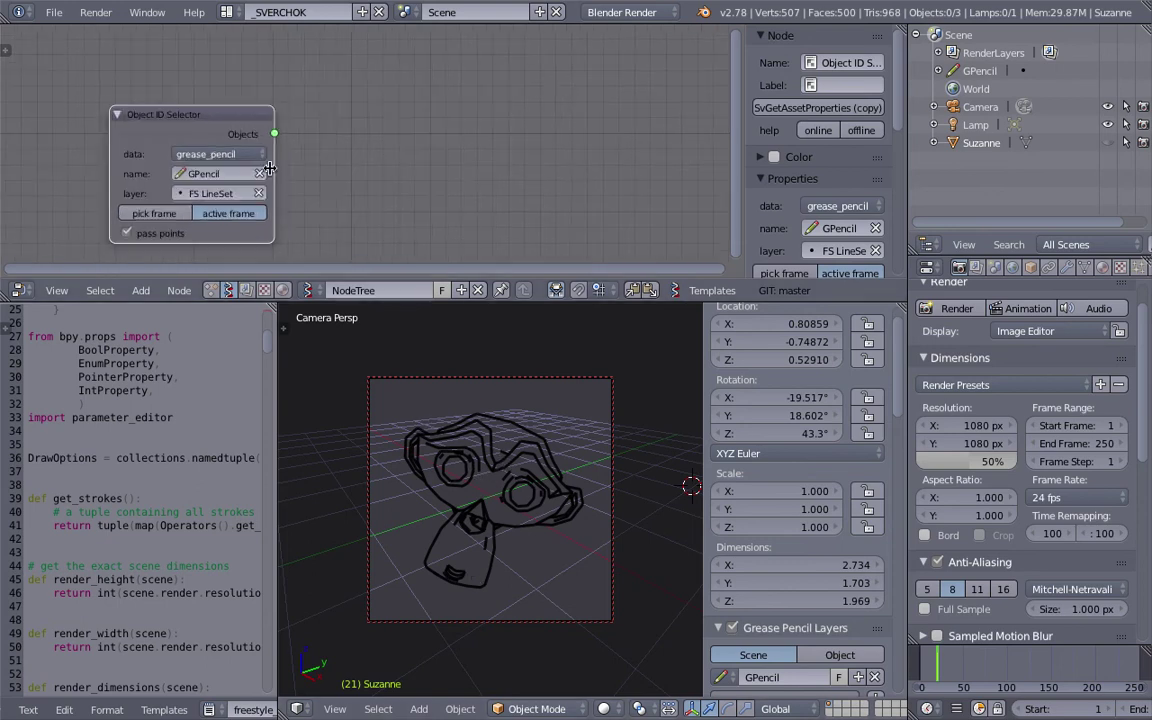
key("shift+a")
left_click(424, 122)
type("ste")
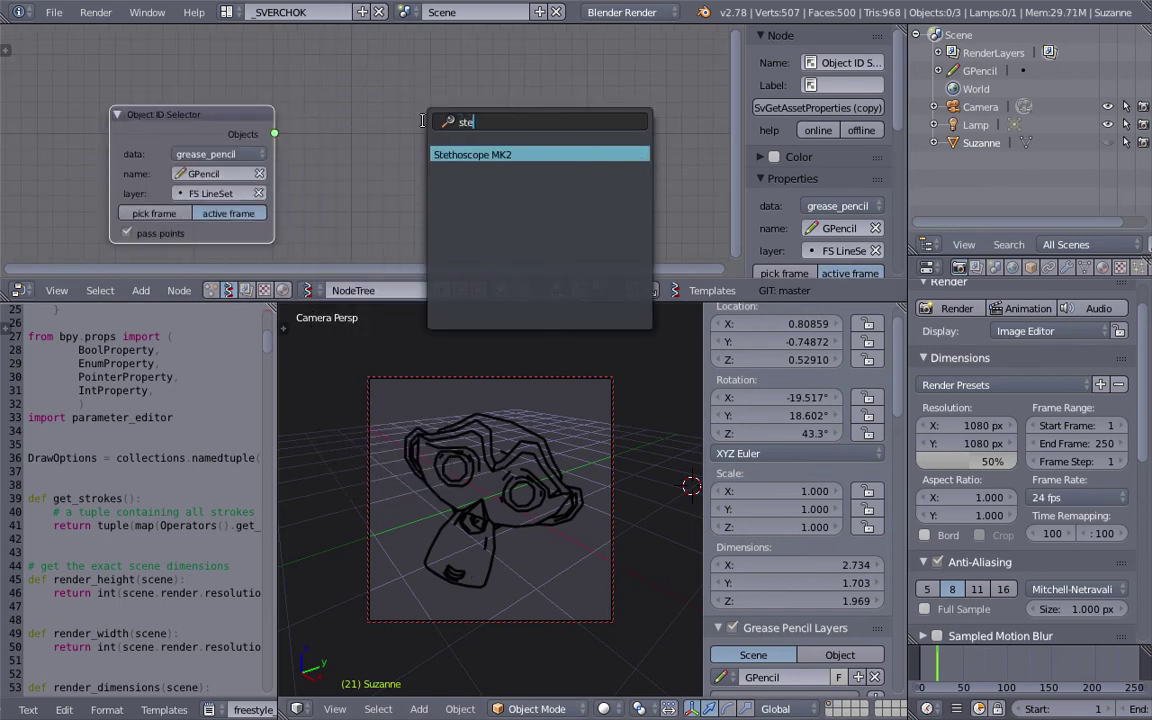
type("view")
key("Return")
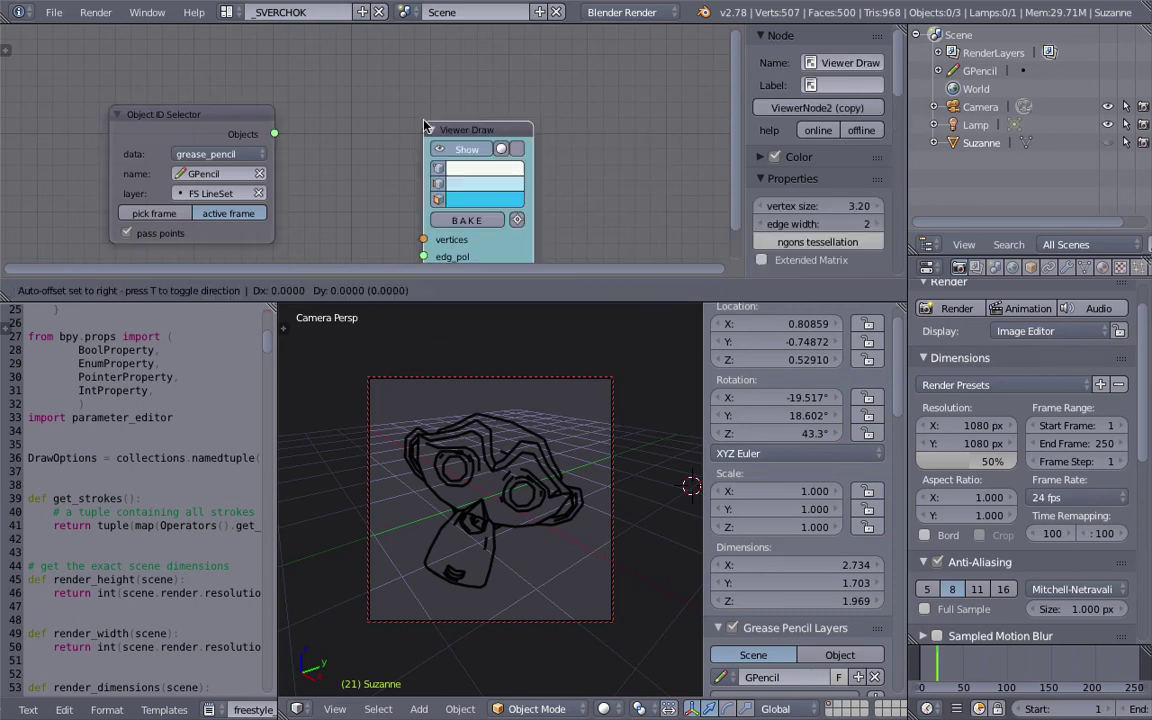
left_click(381, 107)
left_click_drag(275, 133, 437, 181)
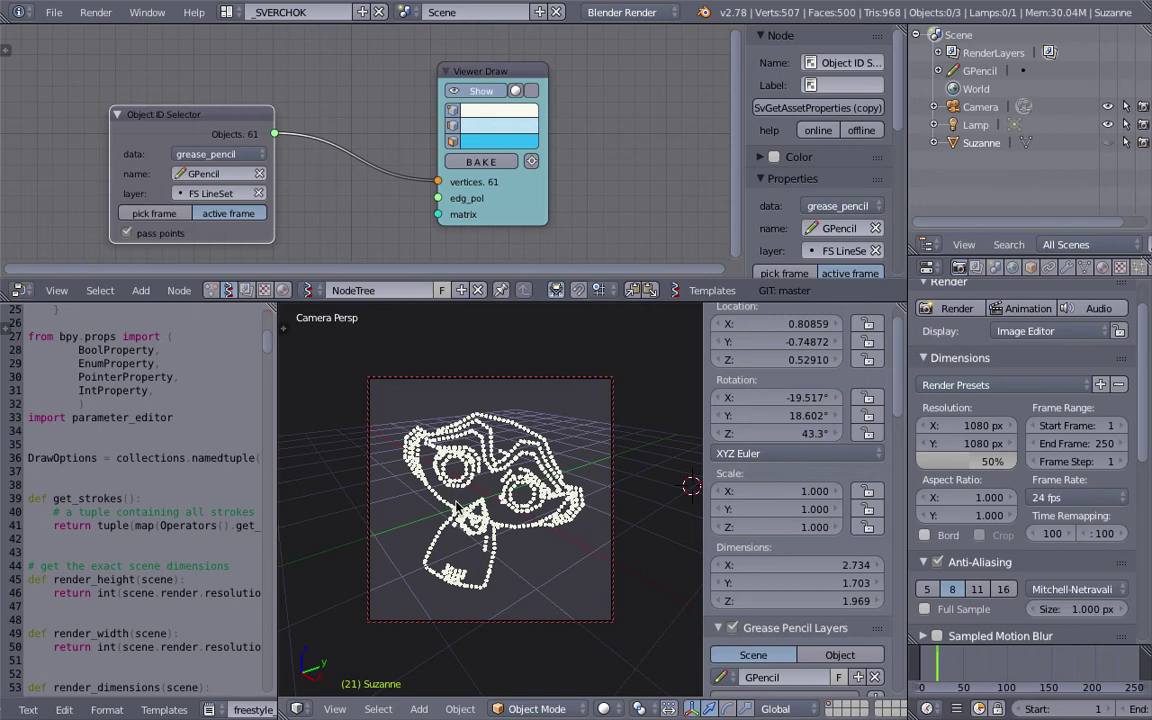
Space the Object ID Selector and Viewer Draw nodes apart and save over the existing blend file
left_click(498, 179)
scroll(508, 172, "up", 2)
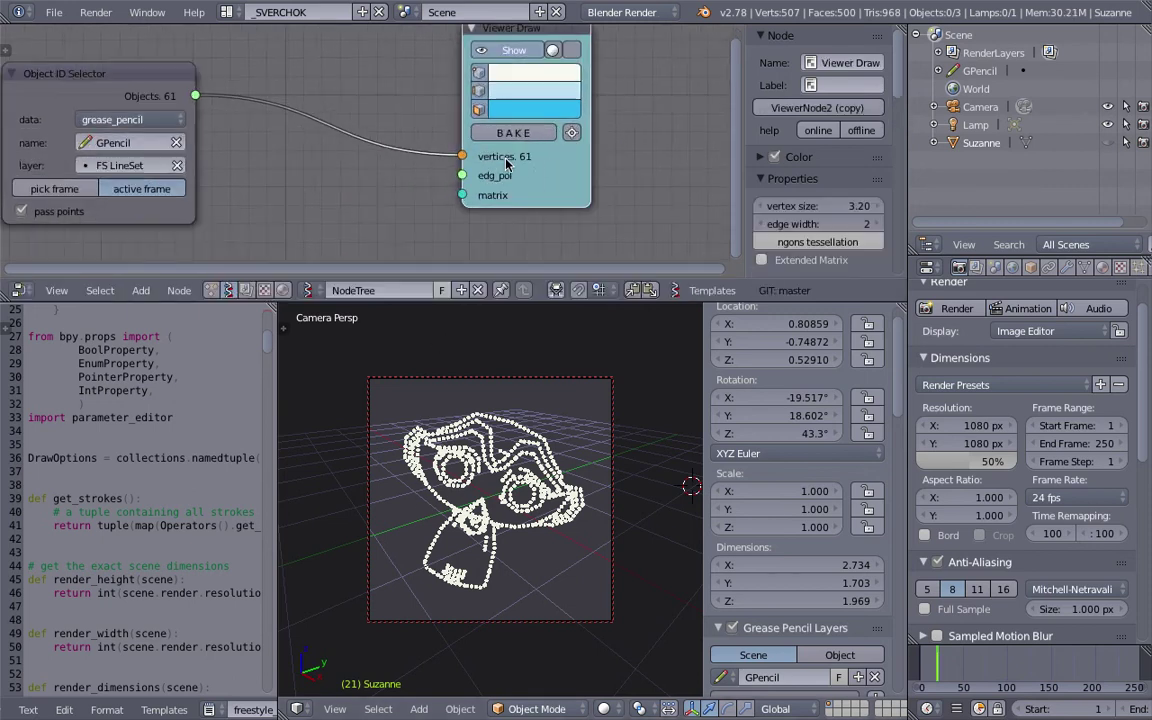
left_click_drag(551, 169, 555, 188)
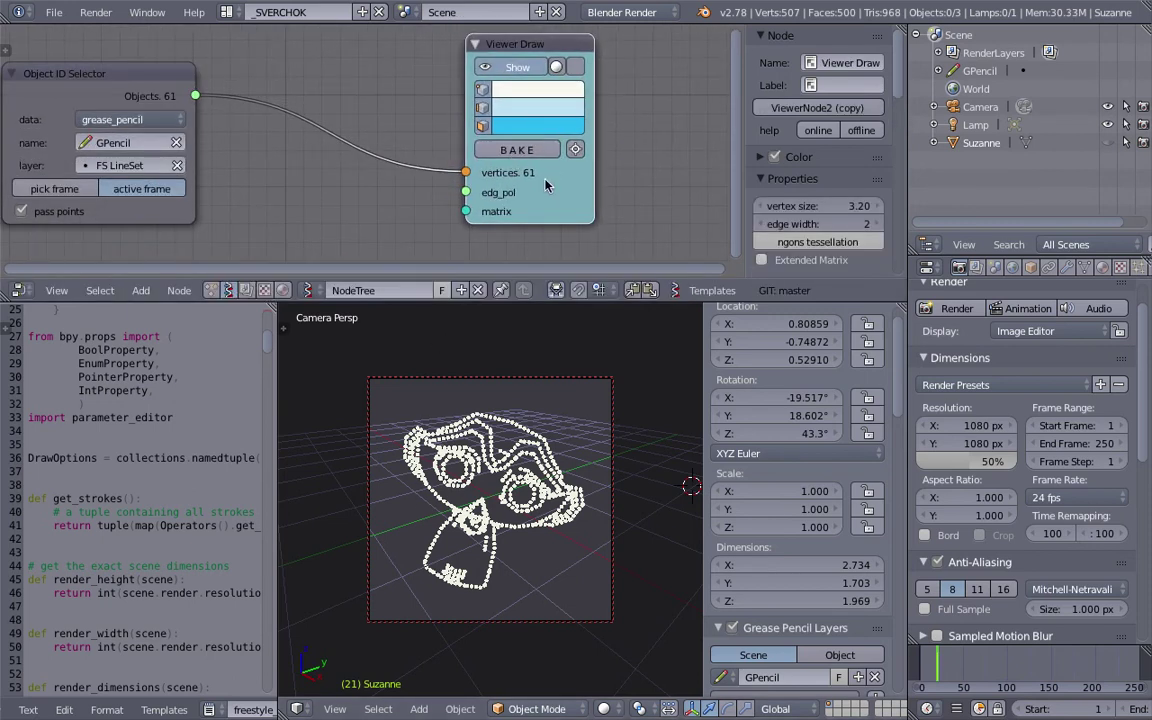
scroll(545, 188, "down", 2)
middle_click_drag(434, 163, 501, 163)
key("ctrl+s")
left_click(500, 163)
left_click_drag(243, 82, 195, 71)
key("ctrl+s")
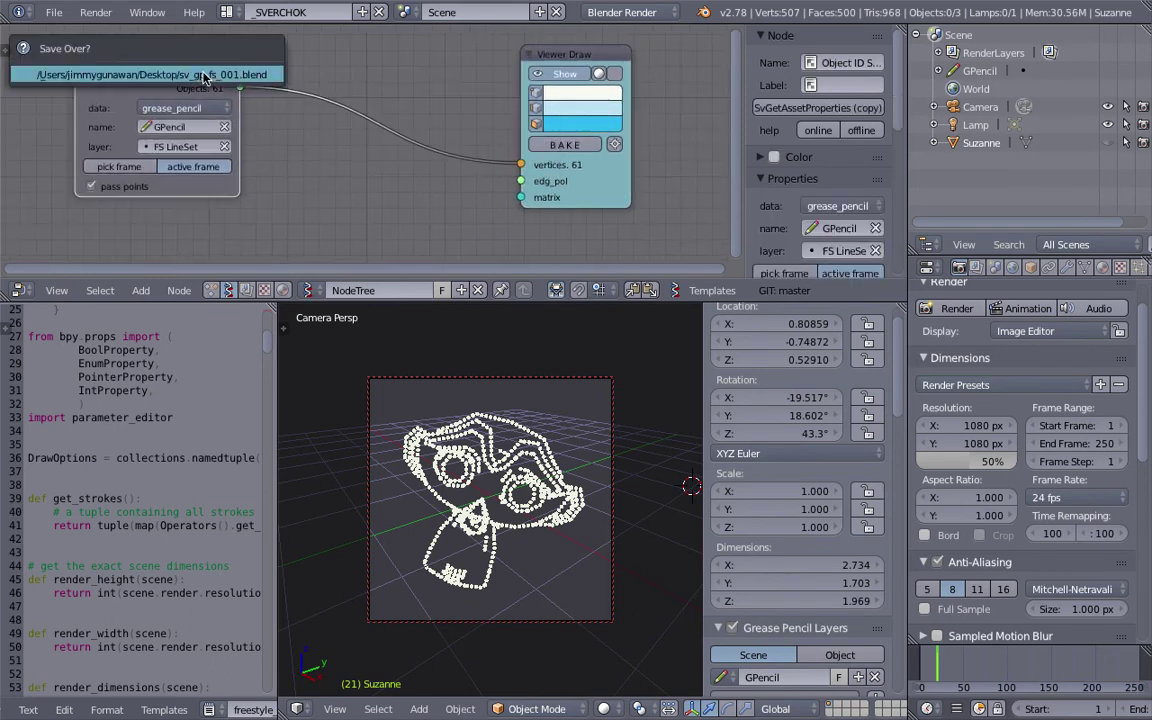
left_click(206, 76)
Enlarge the node editor, narrow its properties sidebar and move Viewer Draw farther from the selector node
left_click_drag(545, 301, 545, 359)
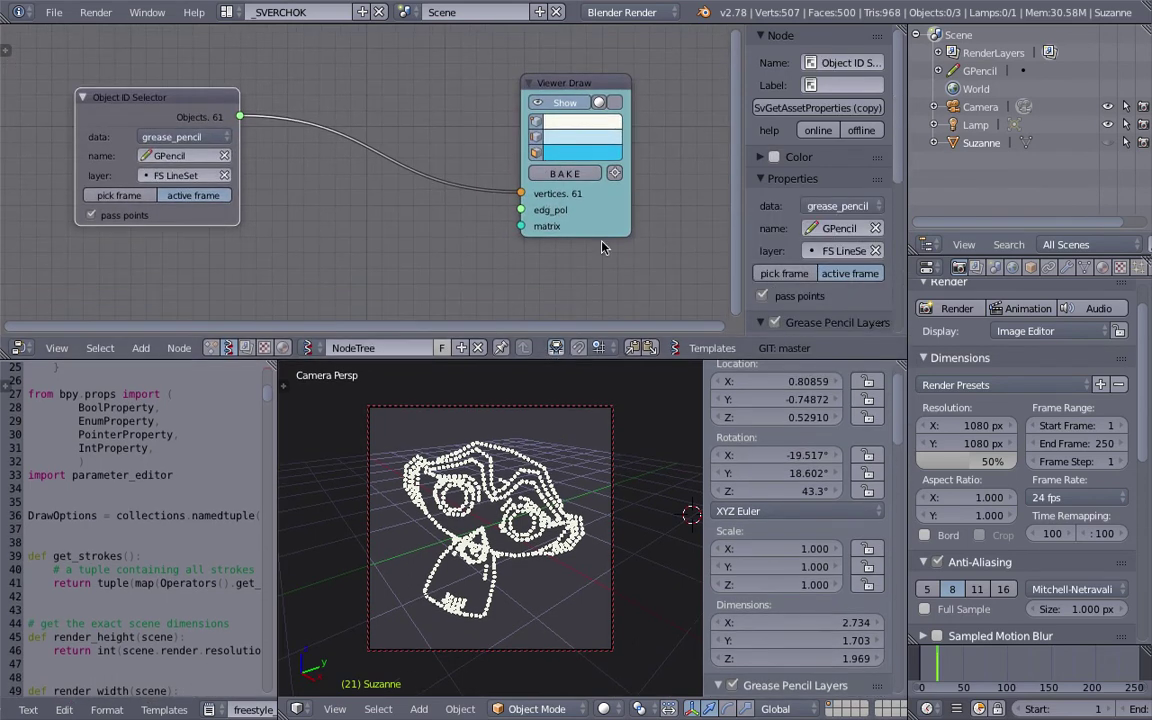
left_click_drag(541, 216, 588, 195)
key("ctrl+s")
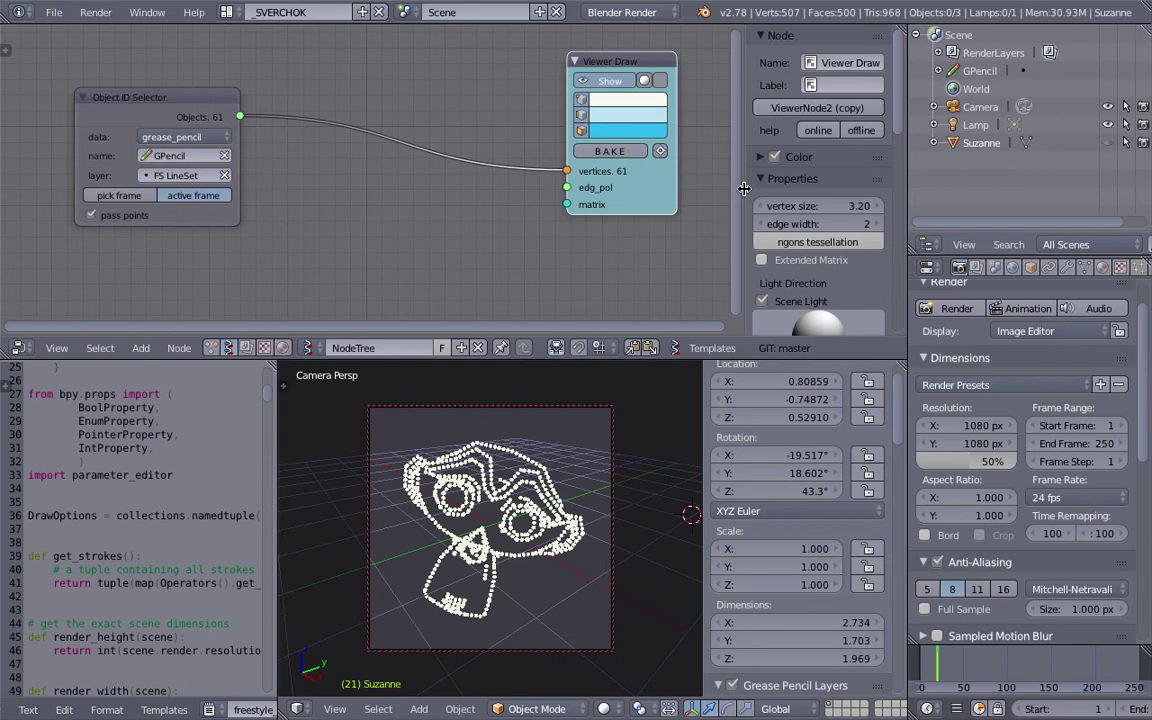
left_click_drag(743, 188, 825, 197)
middle_click_drag(590, 132, 557, 129)
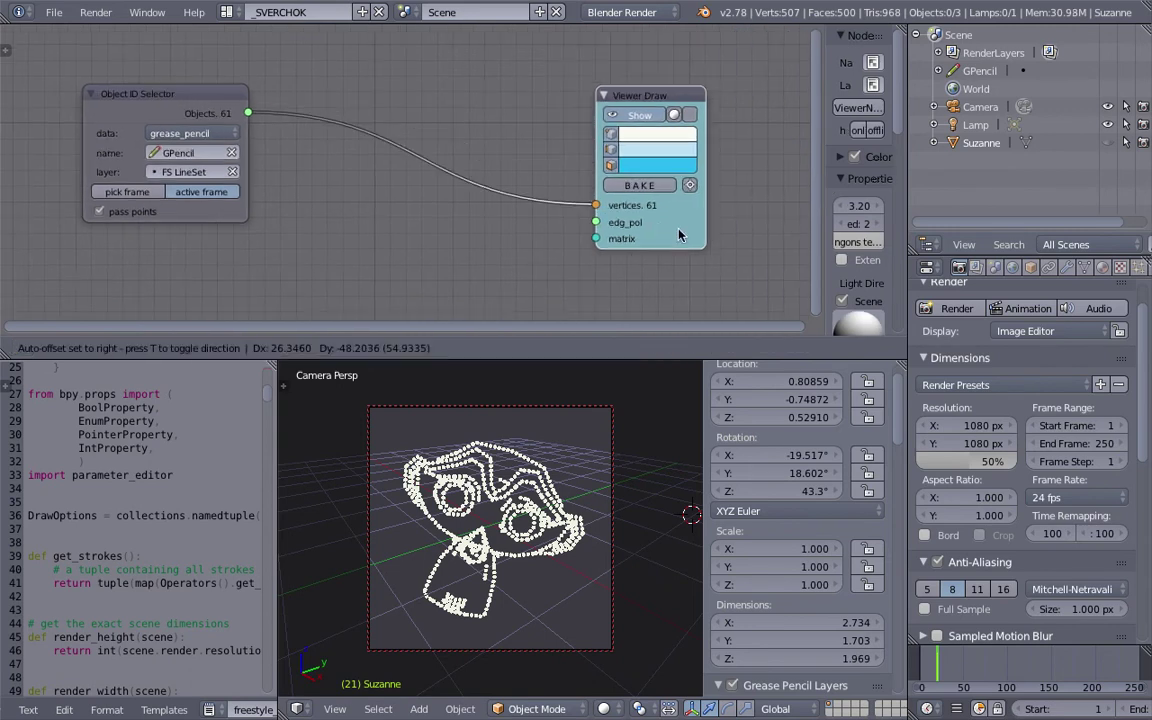
Search the node list for "polyli" and insert a Polyline Viewer MK1 node between Object ID Selector and Viewer Draw
key("shift+a")
left_click(465, 113)
type("polyli")
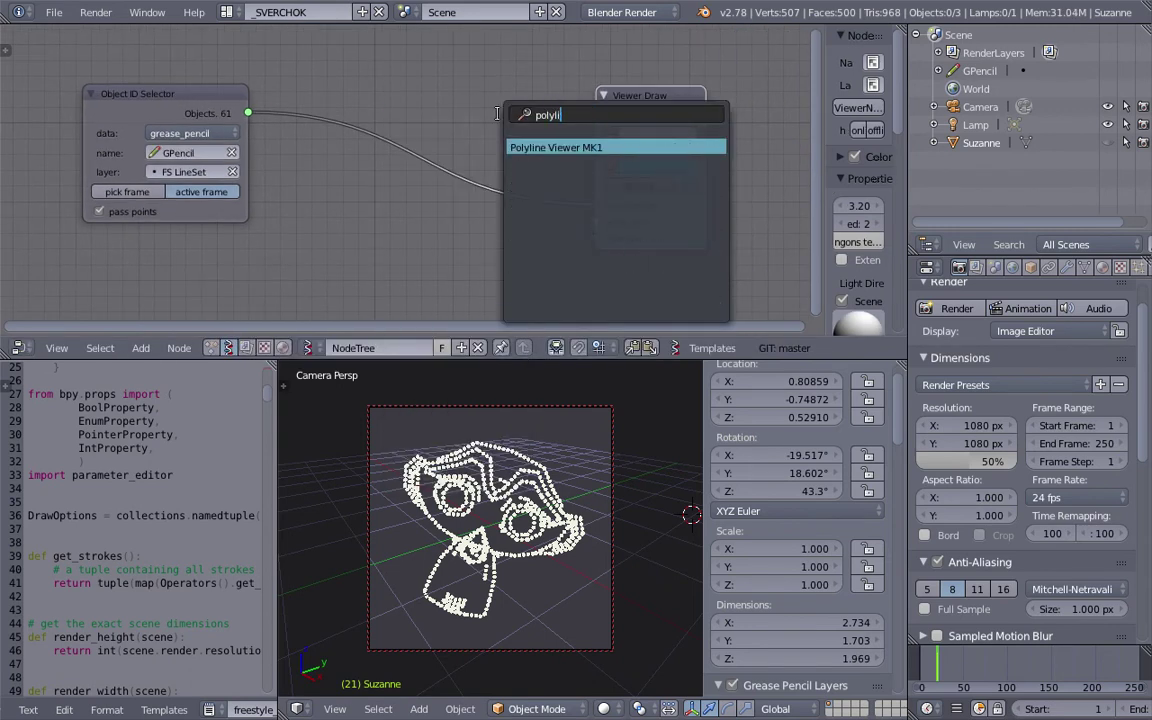
key("Return")
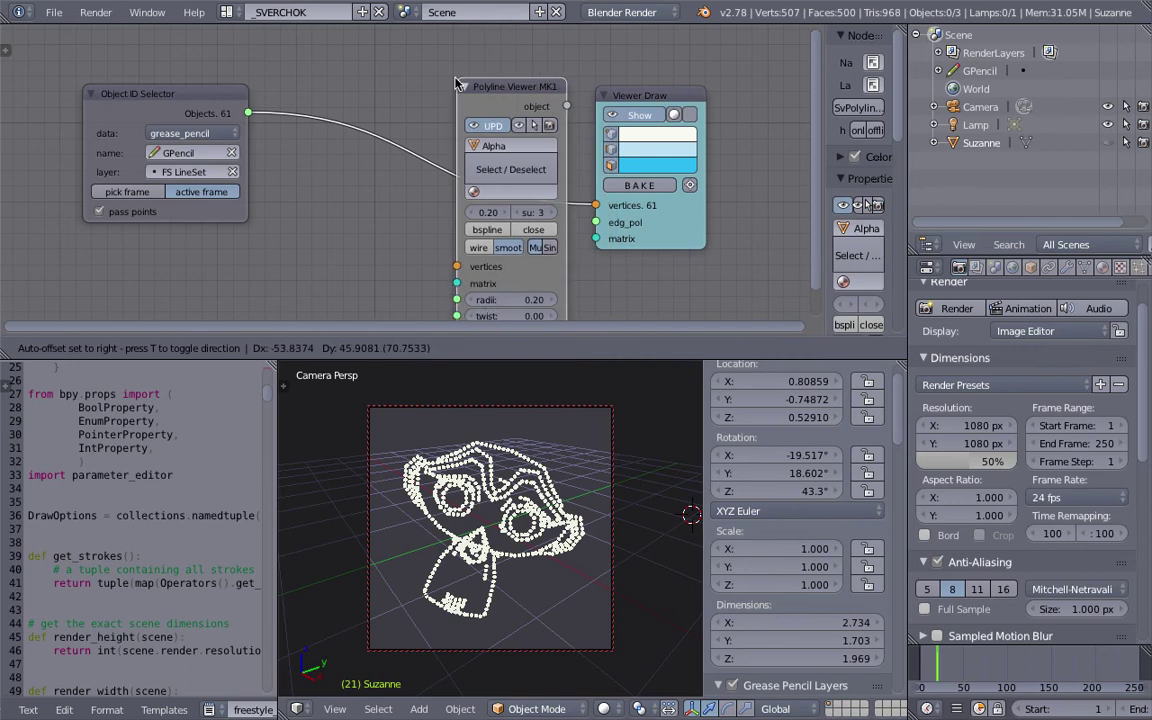
left_click(423, 95)
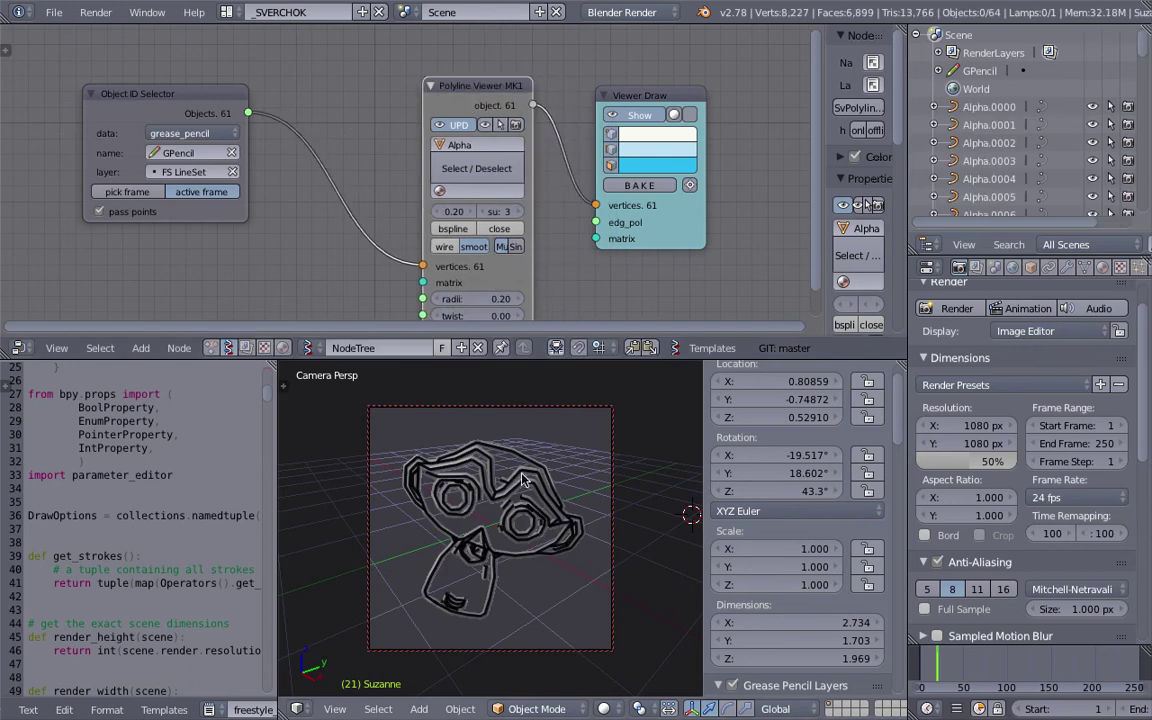
Set the Polyline Viewer node's radii to 0.17
middle_click_drag(483, 254, 491, 205)
scroll(491, 208, "up", 1)
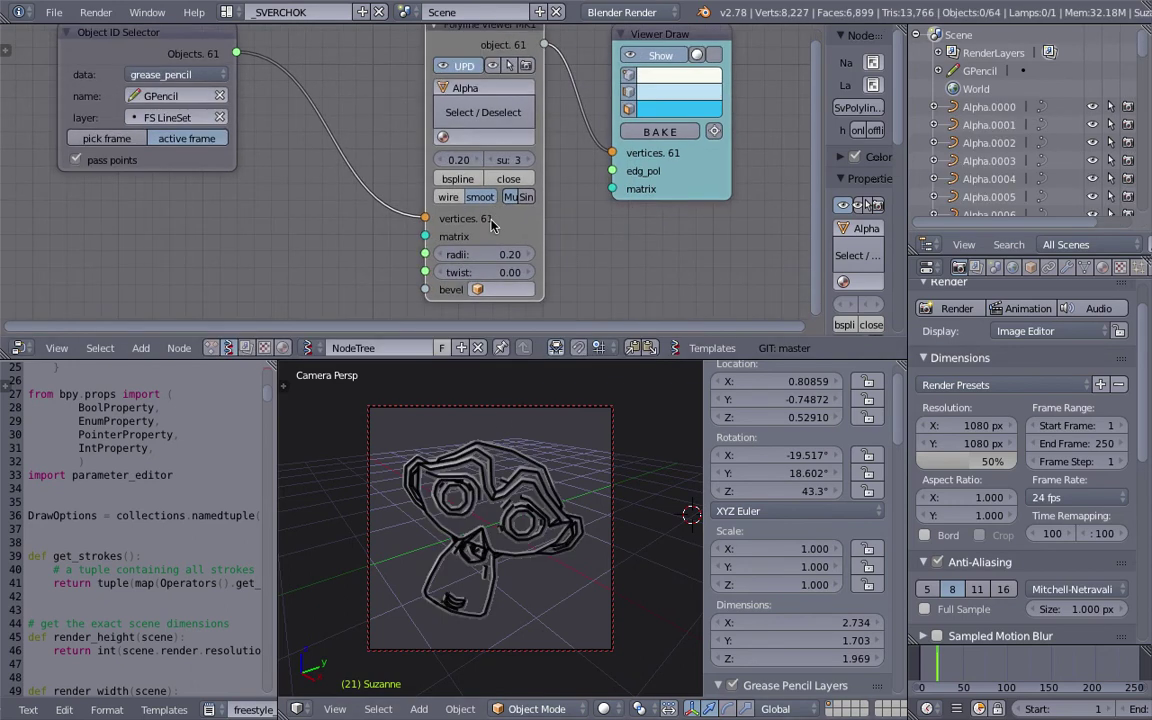
left_click_drag(490, 254, 460, 254)
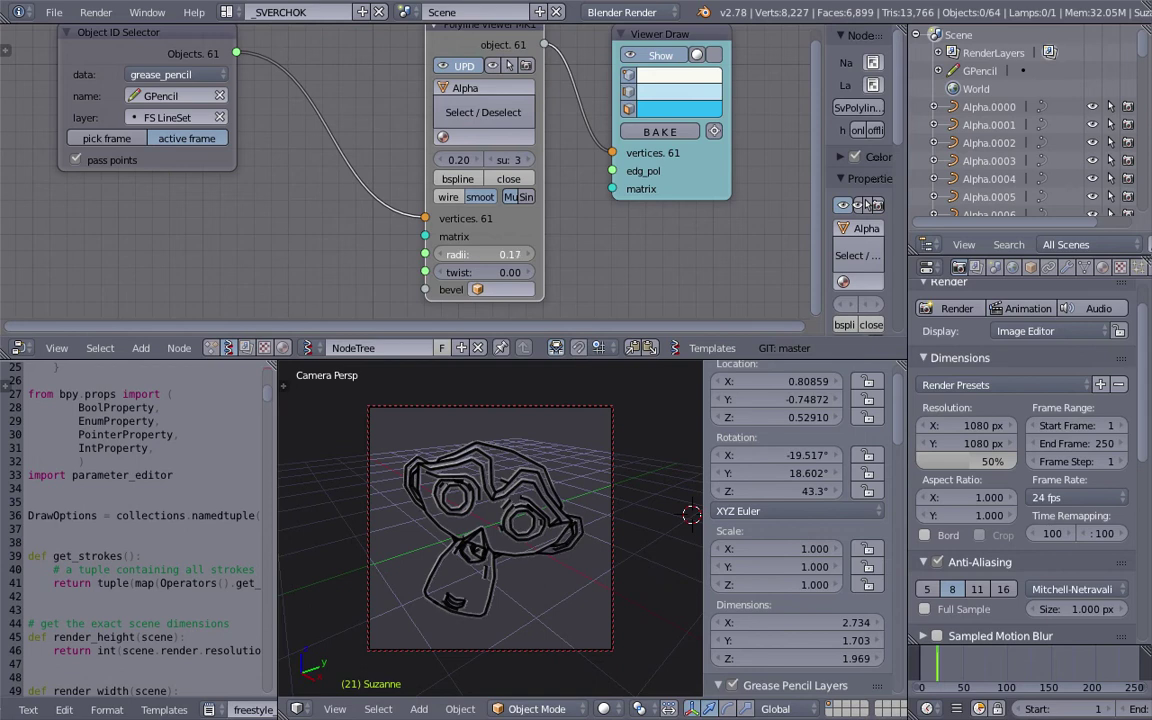
Try to select and move individual Alpha stroke curves in the 3D viewport
right_click(478, 418)
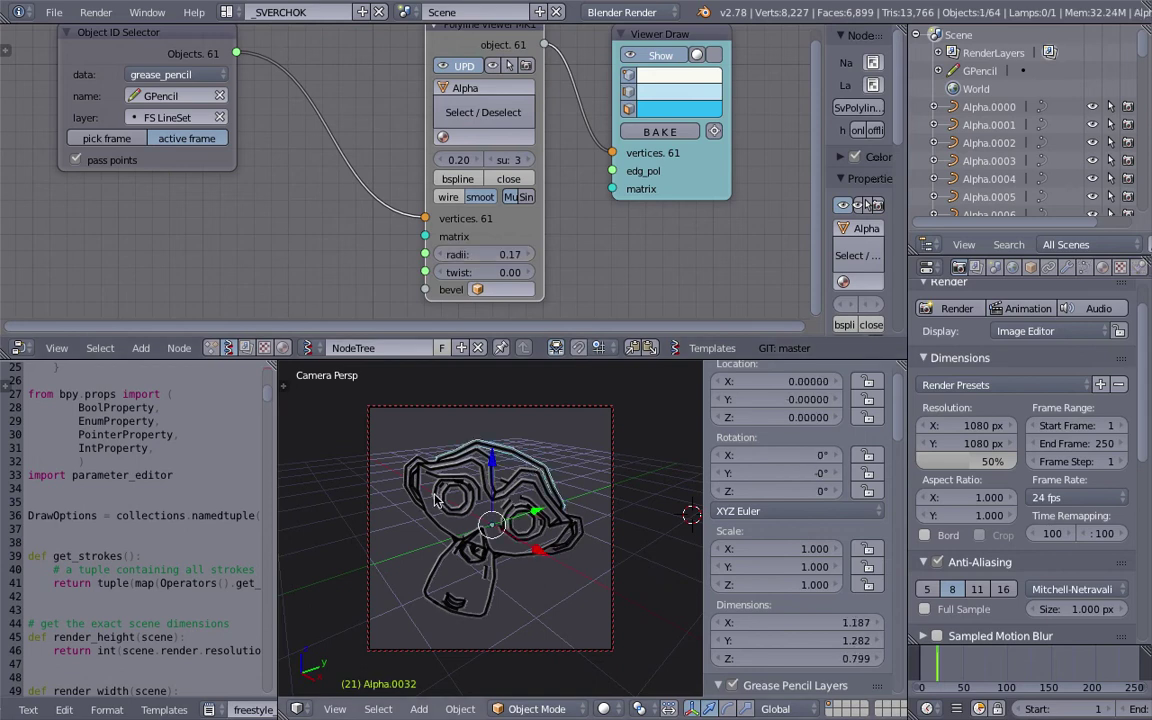
right_click(531, 571)
key("g")
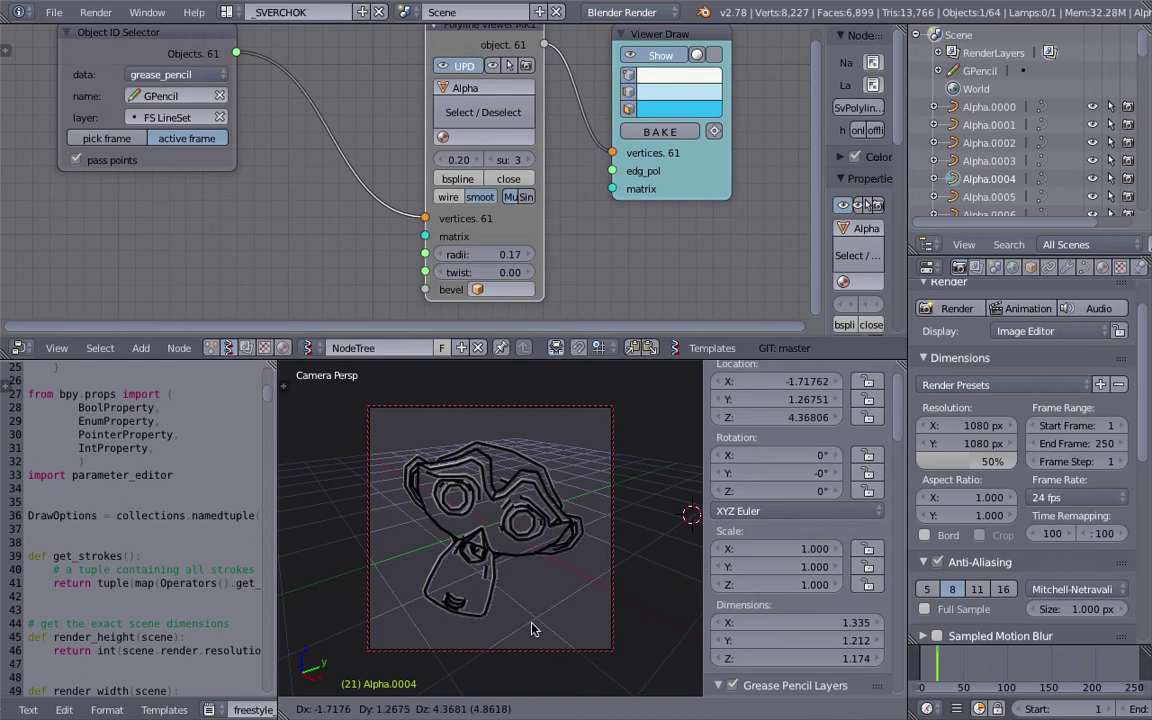
key("Escape")
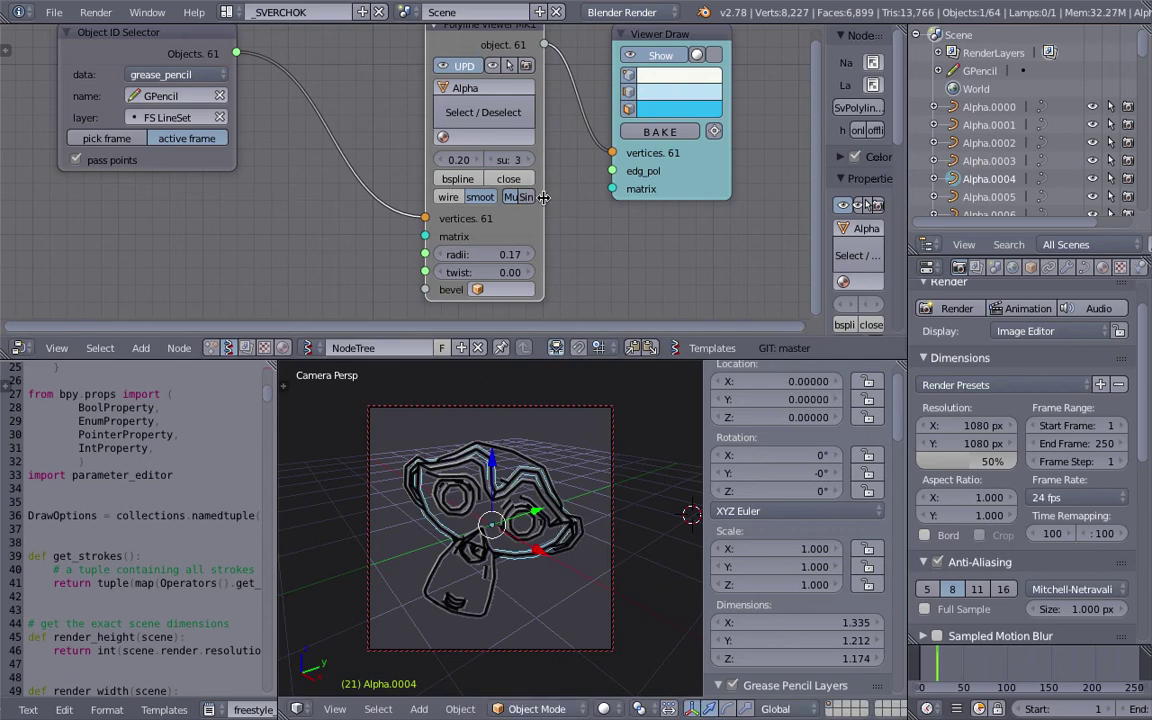
Switch the Polyline Viewer node from Multi to Single and turn off Lock Camera to View in the 3D viewport
scroll(531, 201, "up", 4)
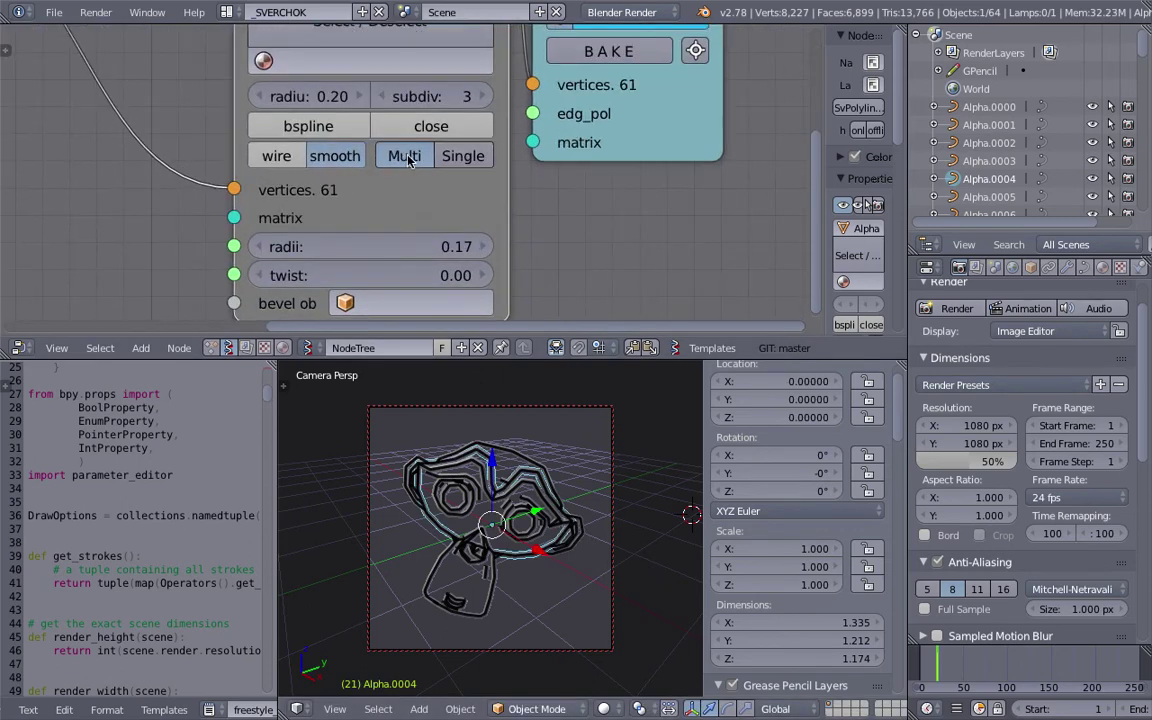
left_click(465, 157)
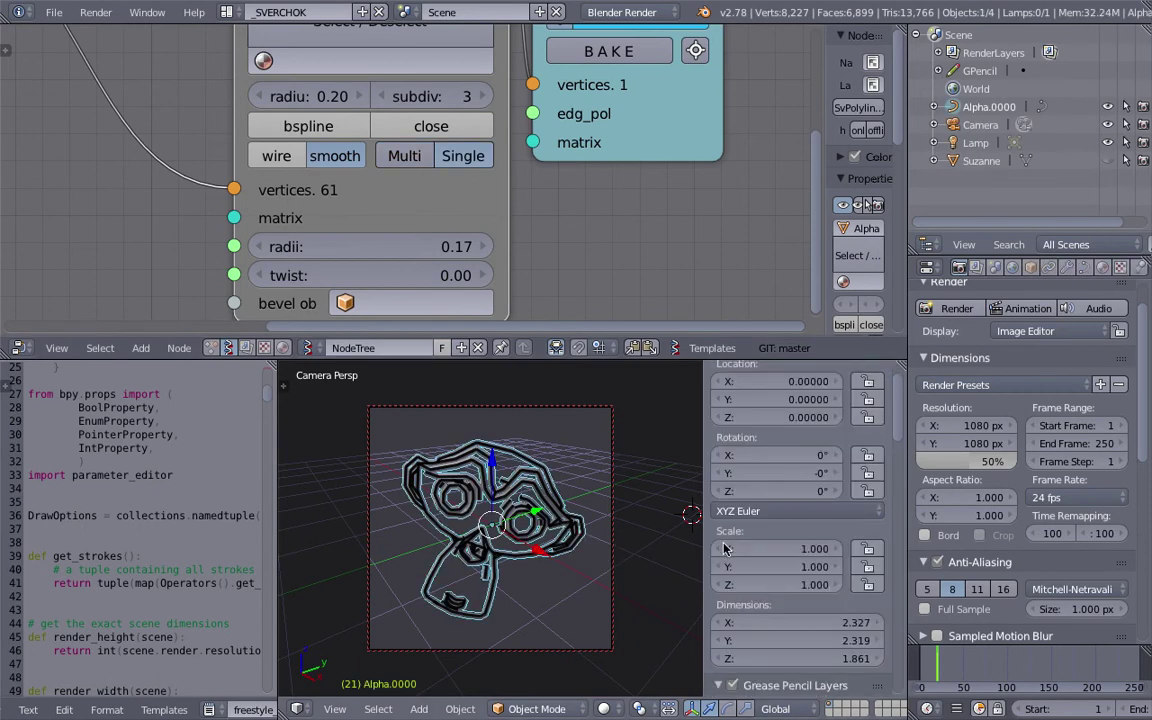
scroll(771, 594, "down", 10)
scroll(771, 594, "down", 5)
left_click(768, 598)
Examine the generated Alpha curve around Suzanne's strokes from several angles and up close, checking its thickness and depth
middle_click_drag(598, 556, 612, 558)
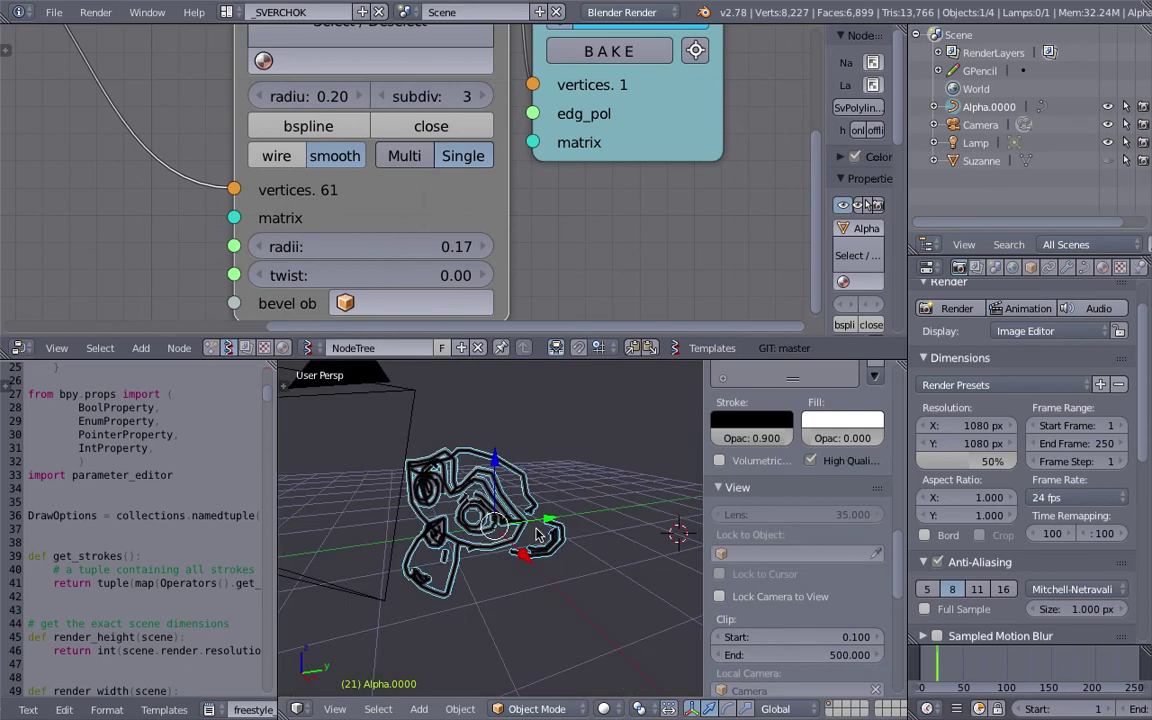
mouse_move(508, 478)
middle_mouse_down()
mouse_move(430, 446)
mouse_move(493, 481)
middle_mouse_up()
scroll(493, 481, "up", 2)
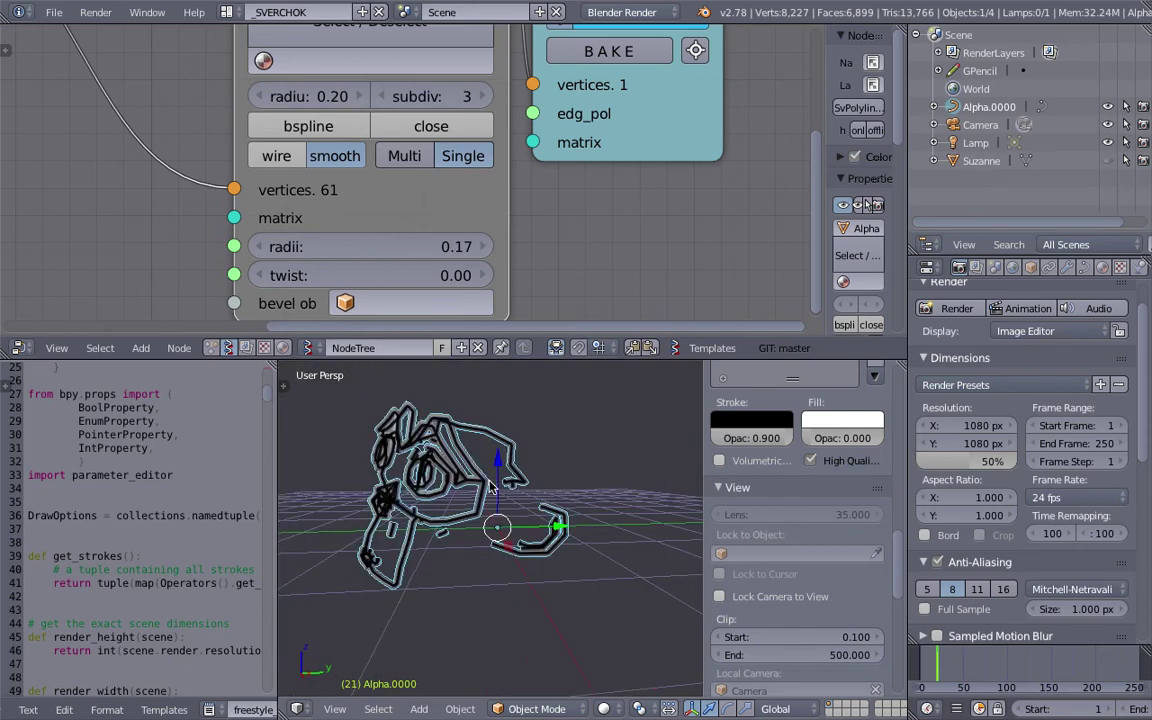
right_click(495, 488)
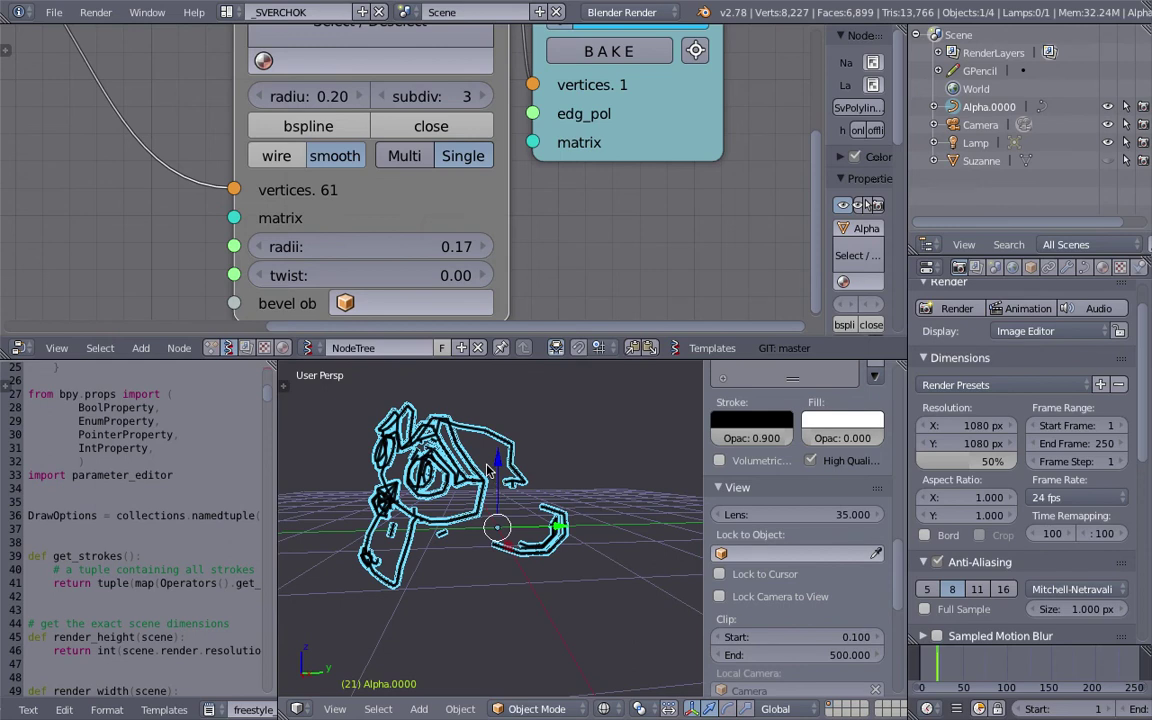
middle_click_drag(490, 470, 615, 440)
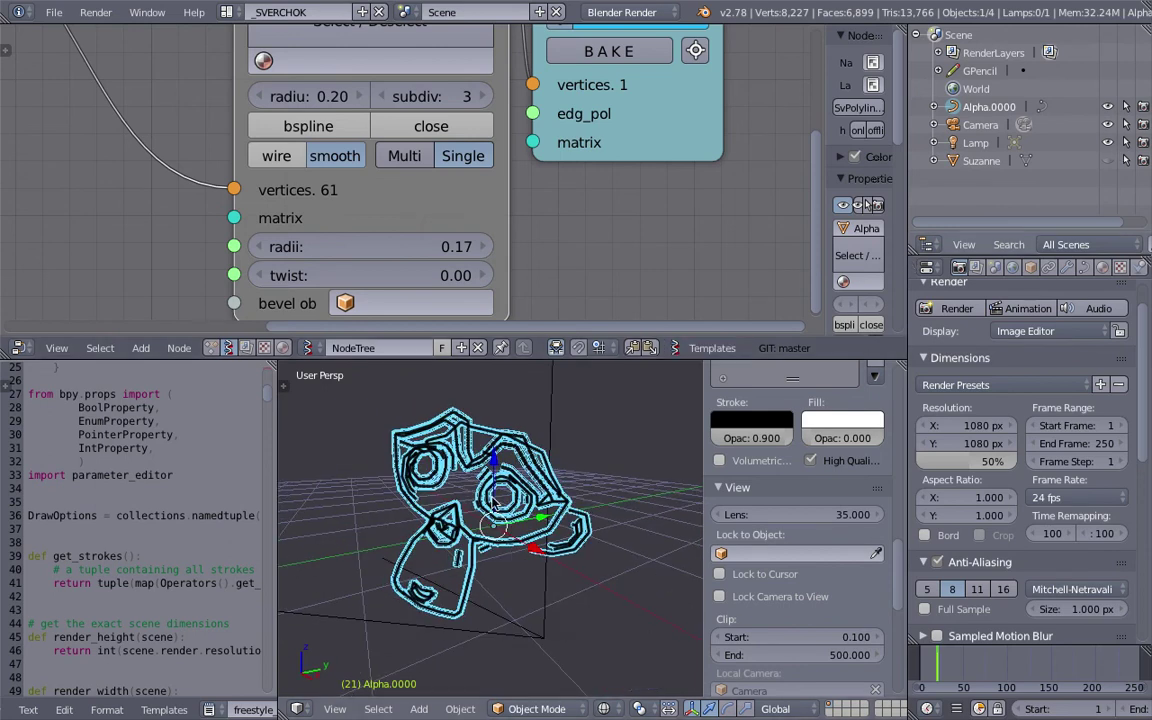
mouse_move(495, 490)
middle_mouse_down()
mouse_move(532, 524)
mouse_move(471, 454)
middle_mouse_up()
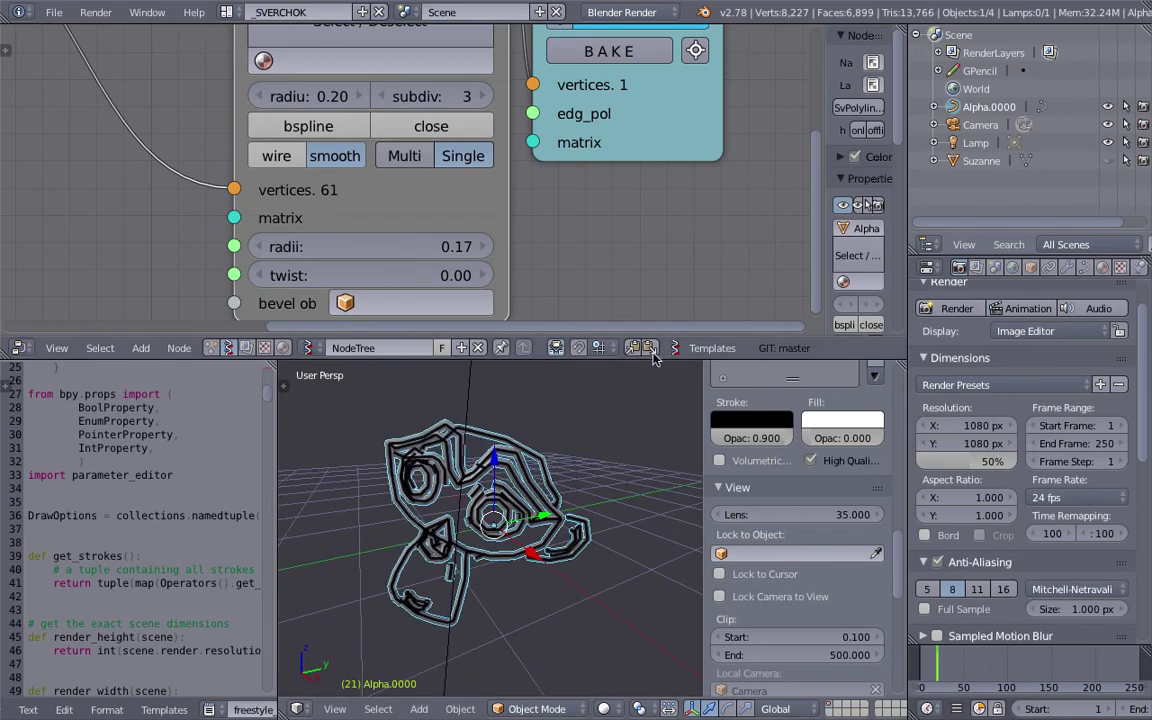
middle_click_drag(600, 490, 577, 466)
scroll(577, 466, "up", 2)
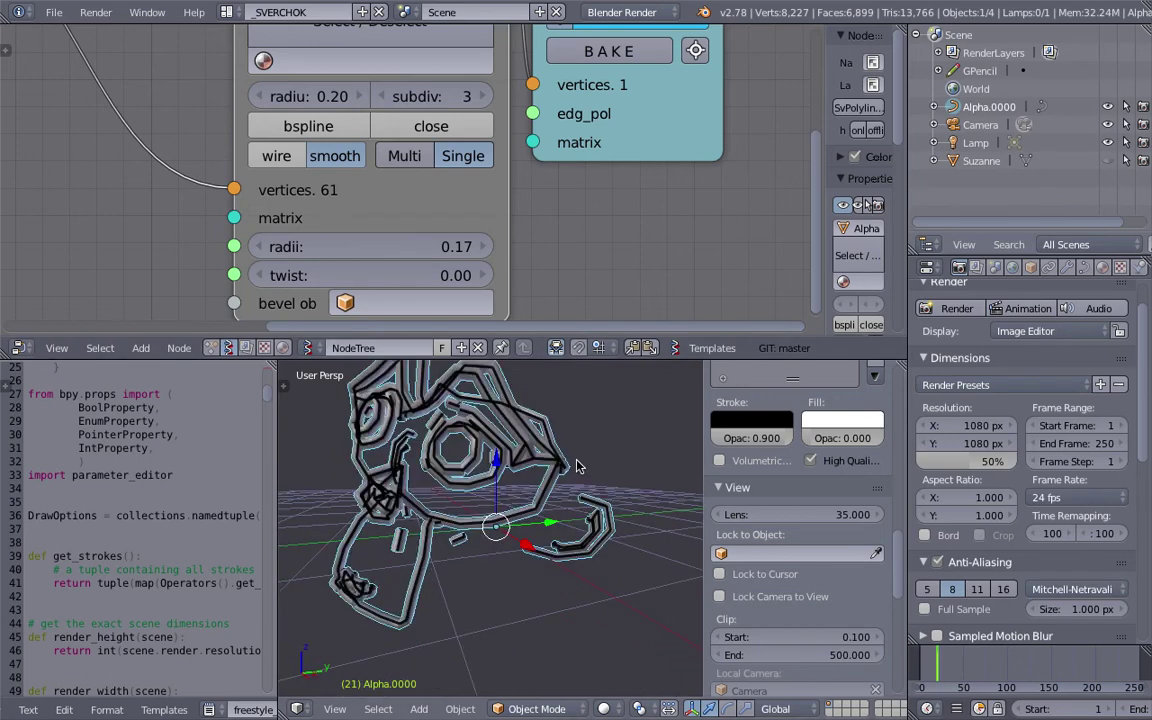
scroll(577, 466, "up", 2)
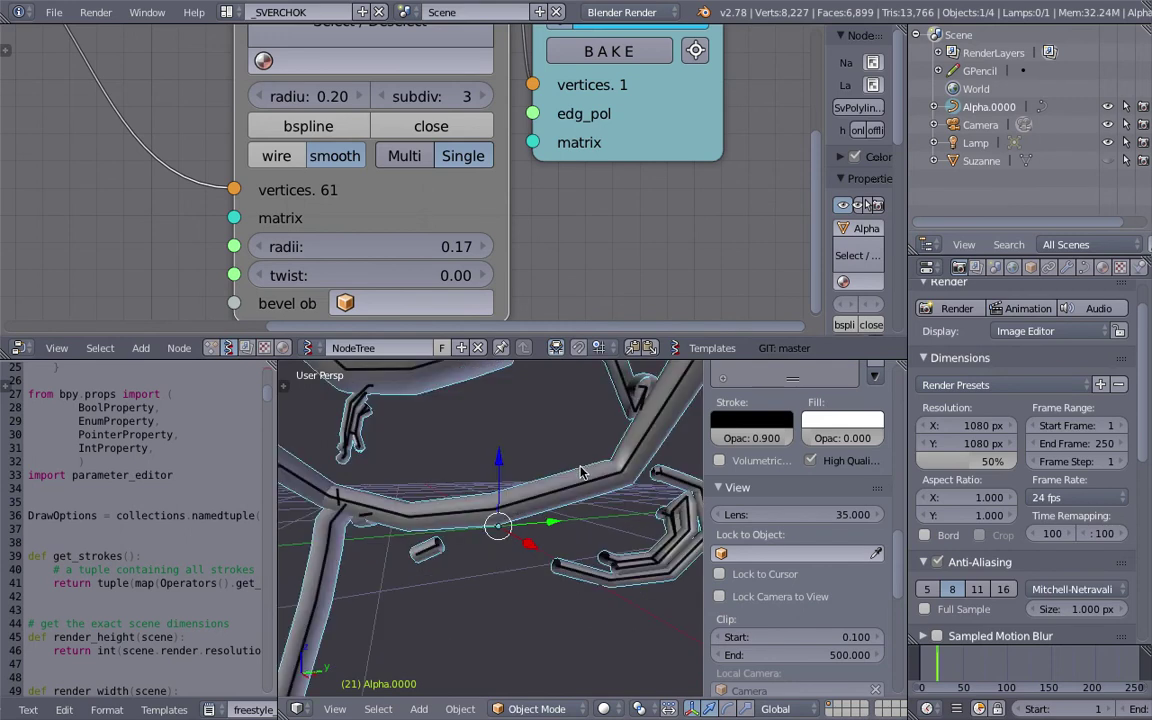
scroll(582, 470, "down", 1)
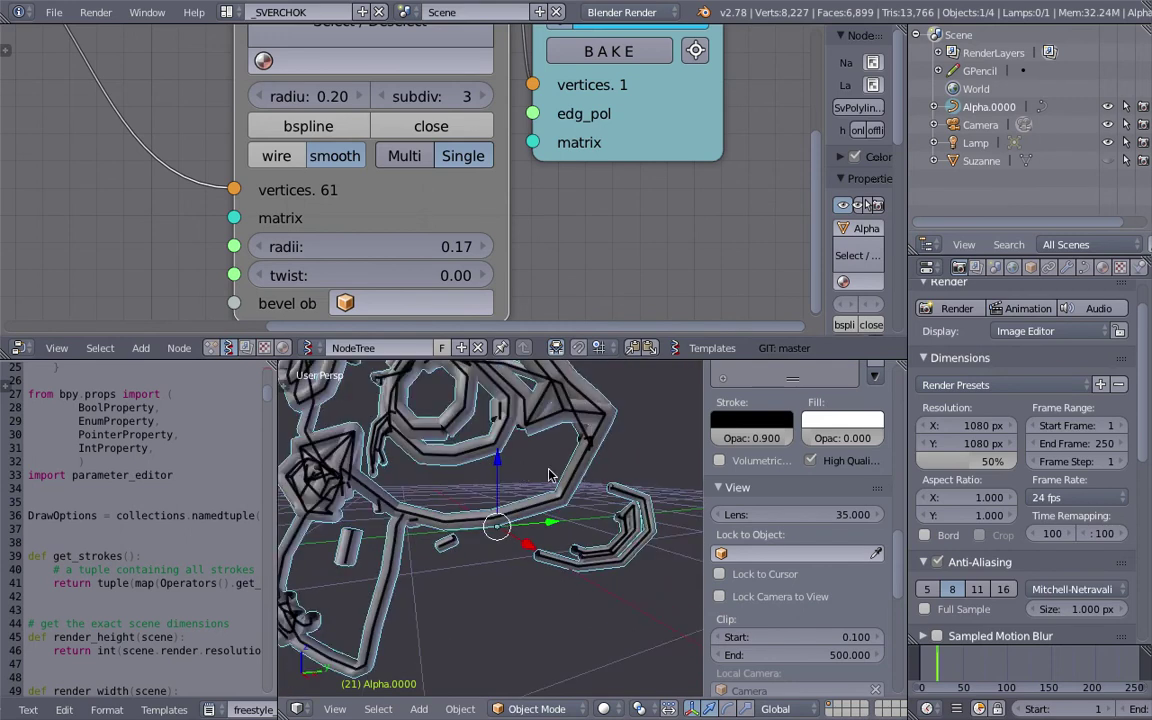
scroll(549, 475, "down", 1)
Set the Polyline Viewer node's radius to 0.1
scroll(545, 263, "down", 2)
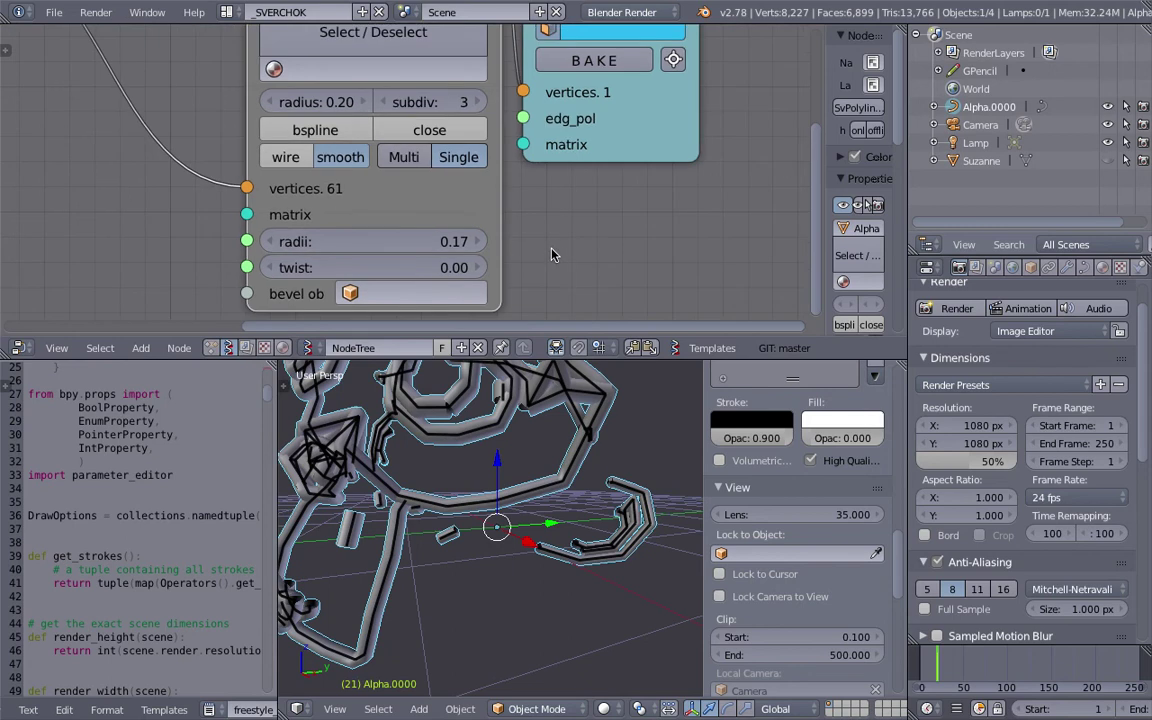
middle_click_drag(546, 263, 596, 251)
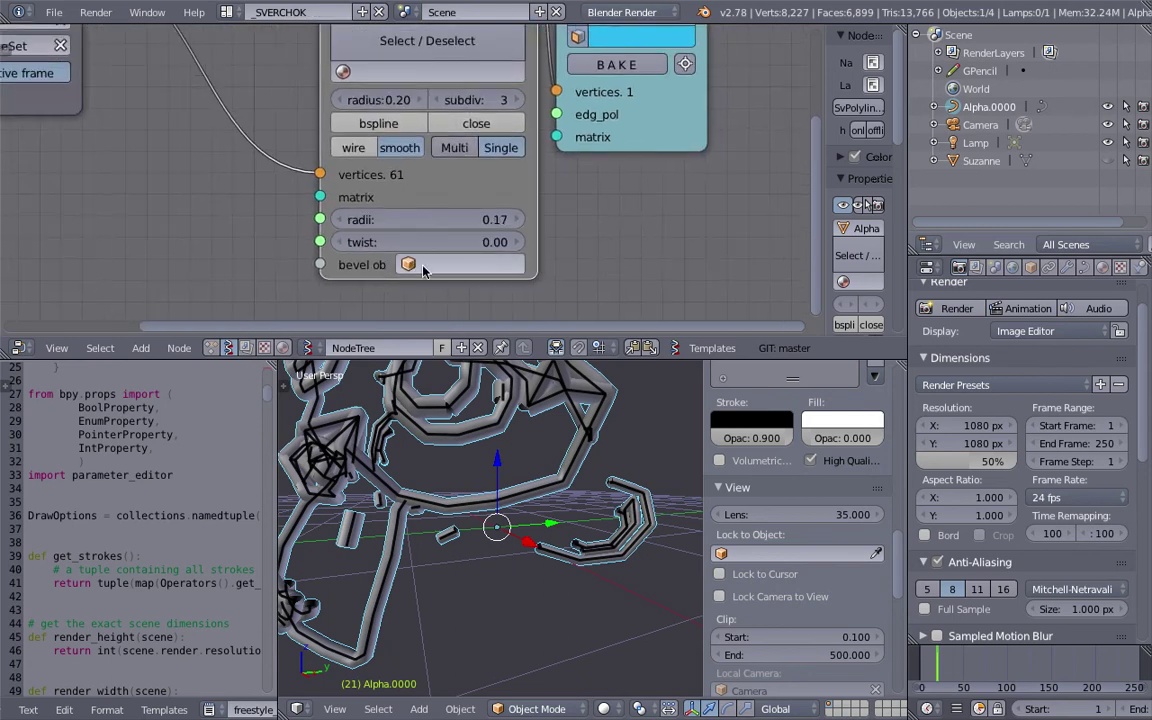
scroll(395, 210, "down", 1)
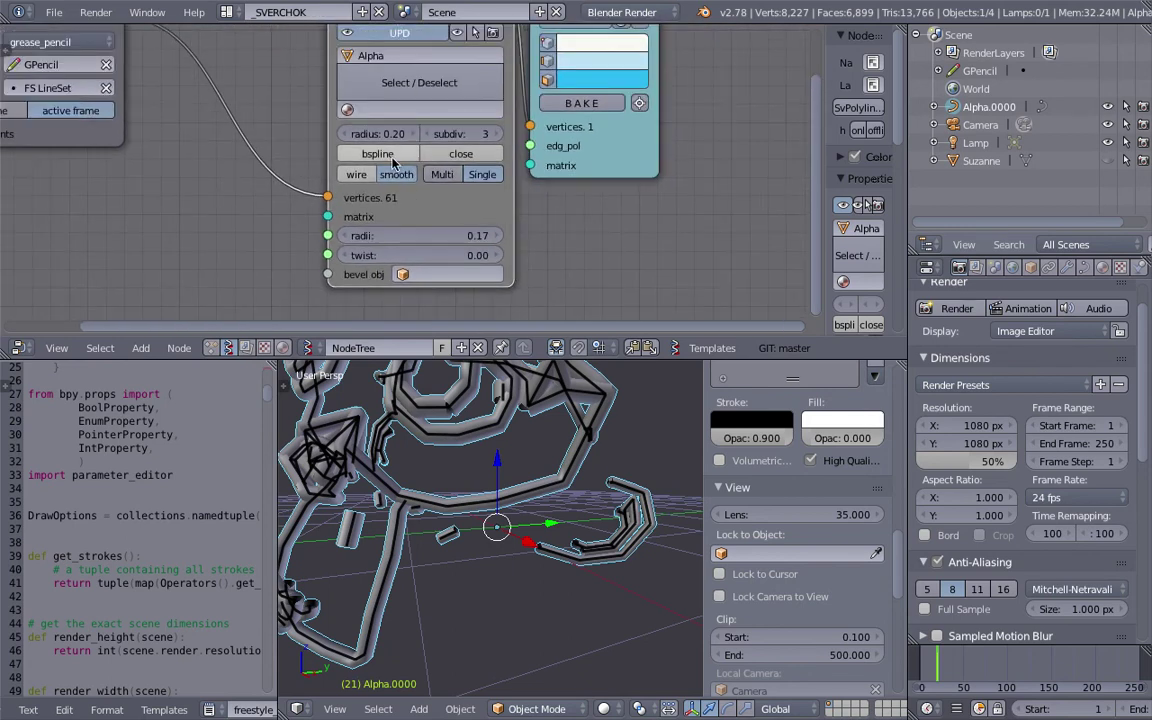
left_click(384, 134)
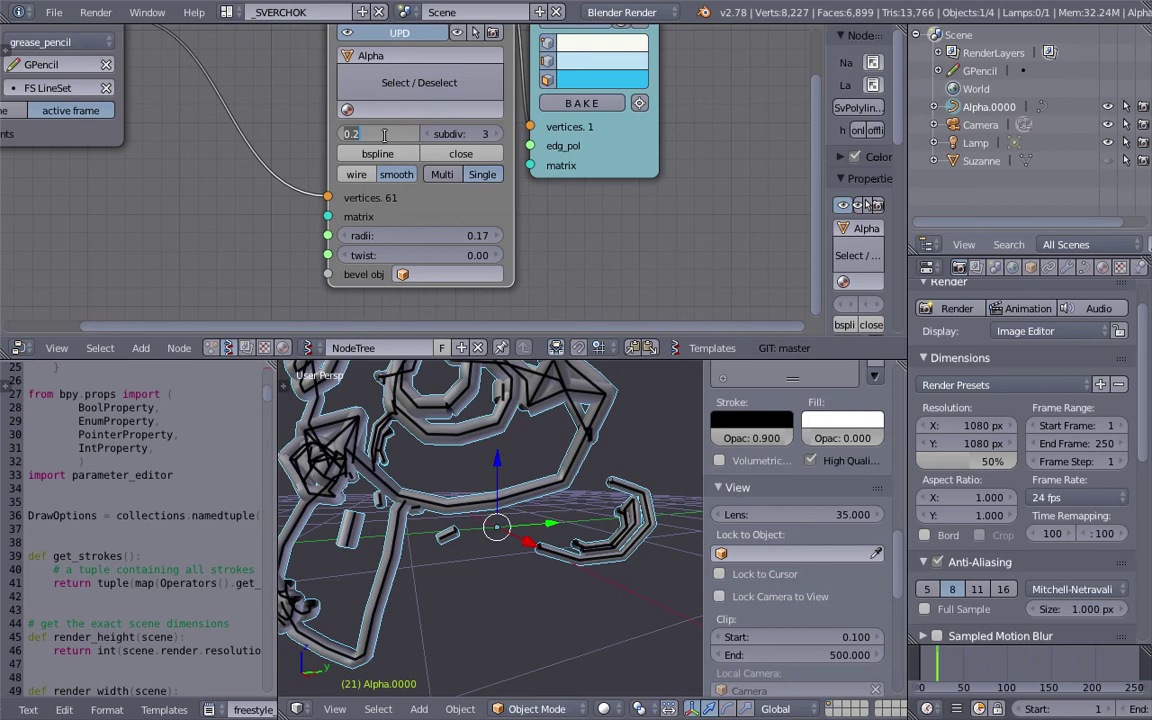
type("0.1")
key("Return")
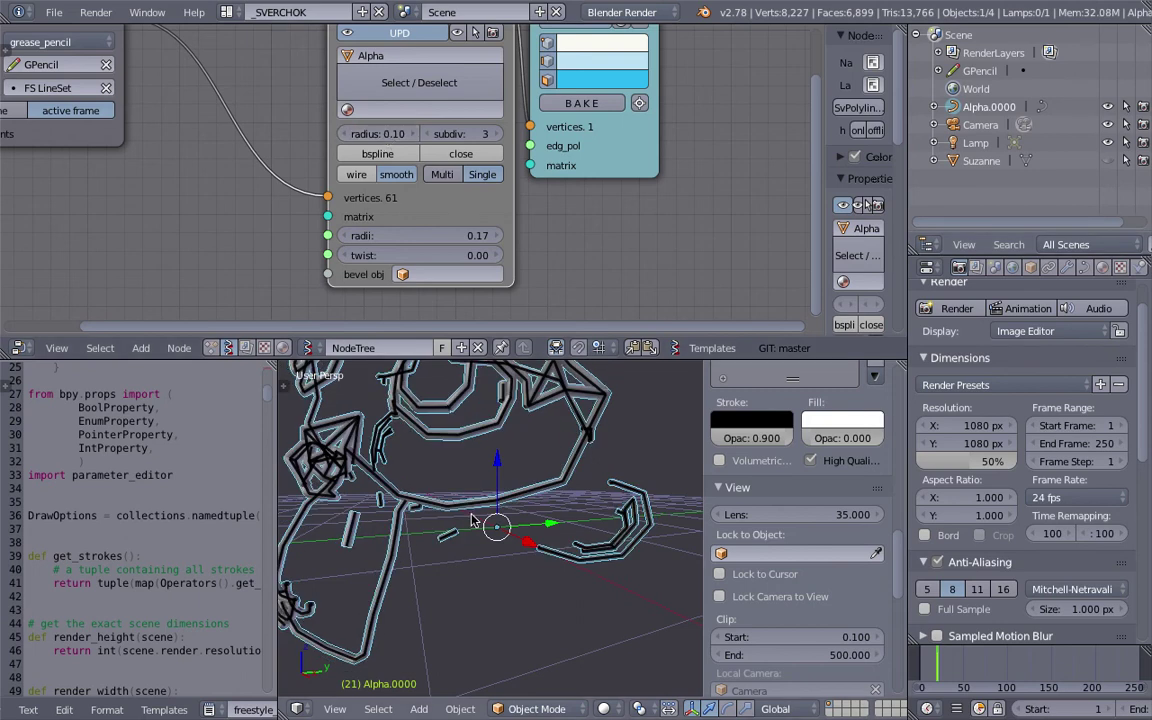
Return the 3D viewport to the camera view
scroll(472, 520, "up", 2)
left_click(335, 709)
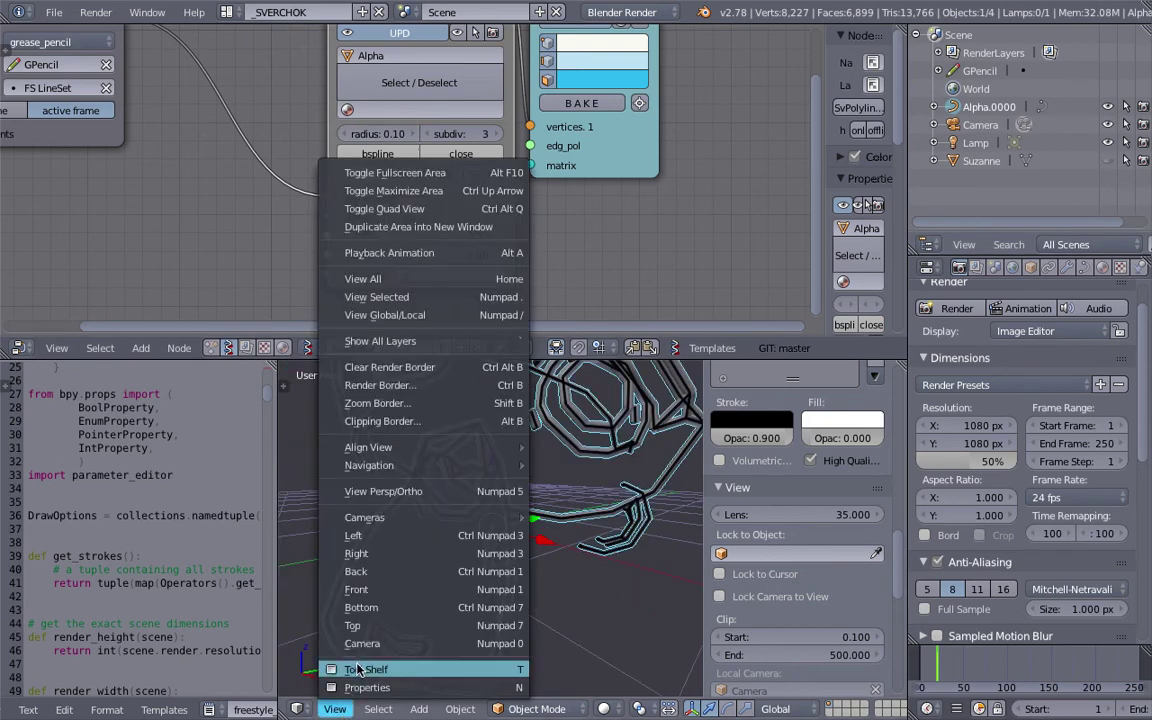
left_click(363, 643)
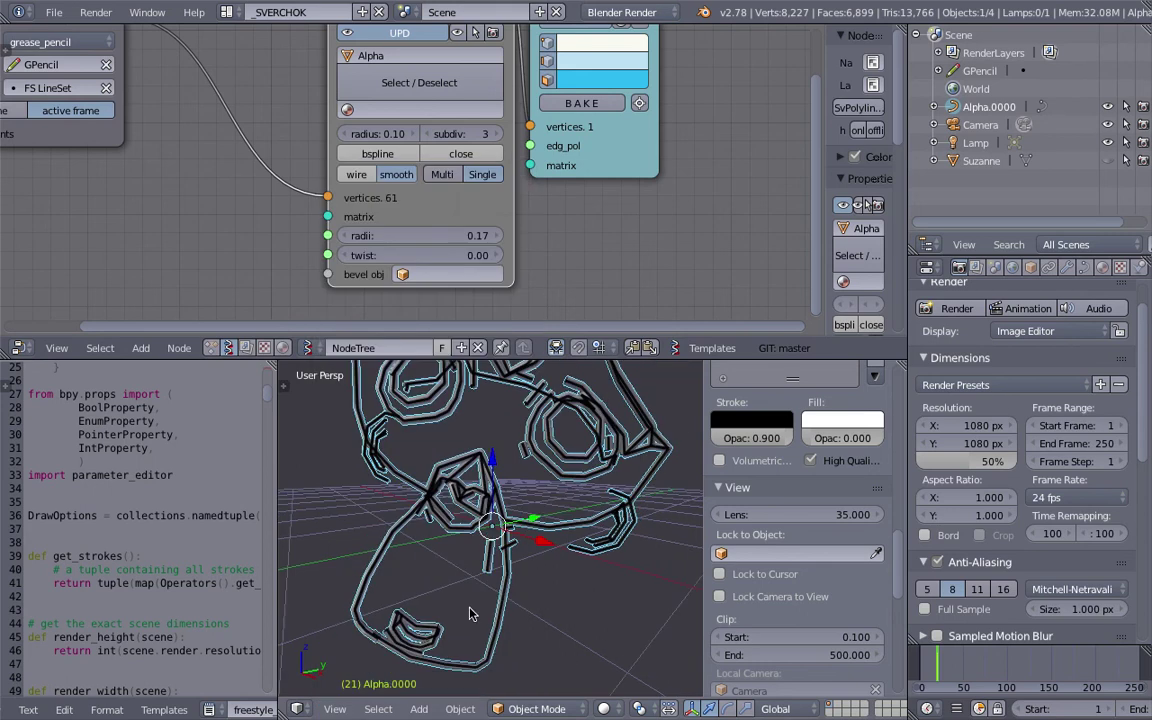
Deselect everything in the 3D viewport and save the scene over the existing blend file
left_click(541, 533)
key("a")
key("ctrl+s")
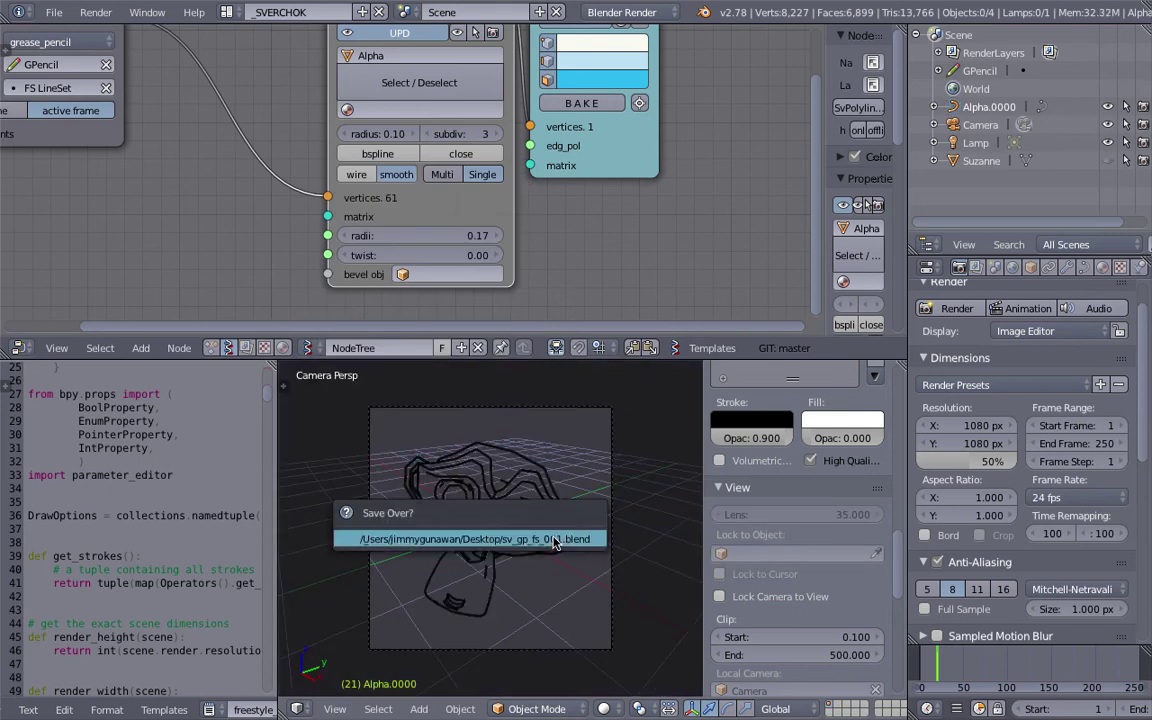
left_click(552, 539)
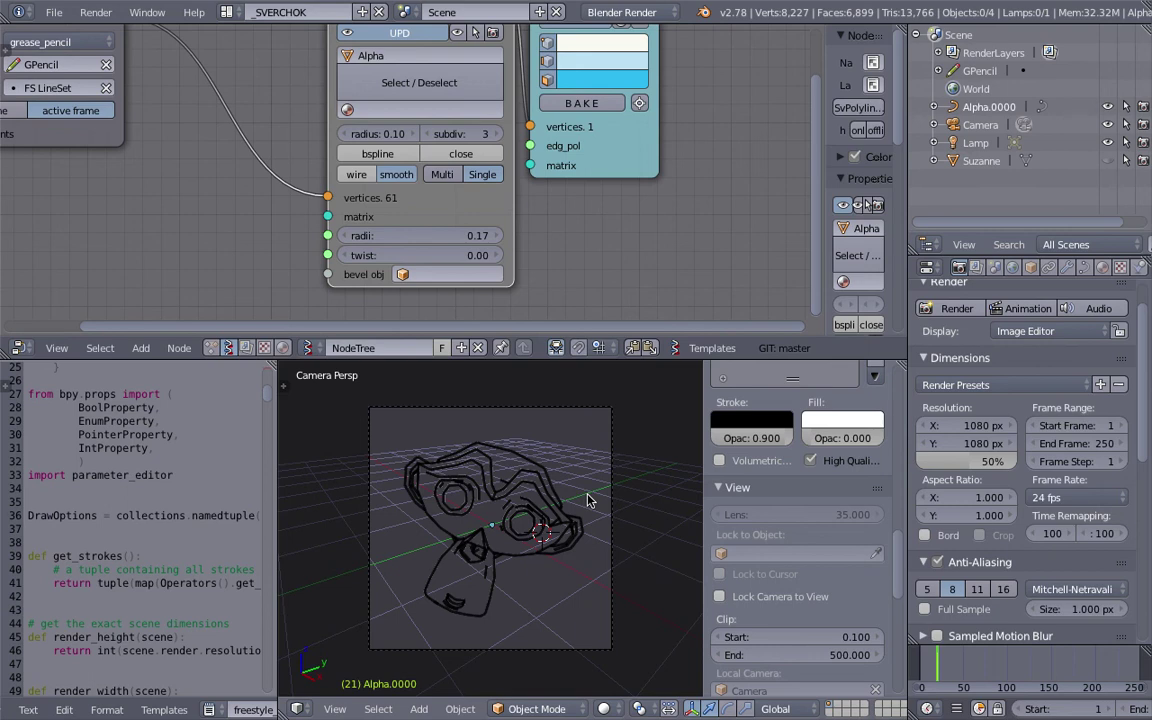
Rearrange the Object ID Selector, Polyline Viewer and Viewer Draw nodes side by side so the whole tree fits in view
scroll(610, 191, "down", 2)
left_click_drag(219, 59, 292, 88)
left_click_drag(448, 63, 430, 63)
left_click_drag(606, 51, 638, 52)
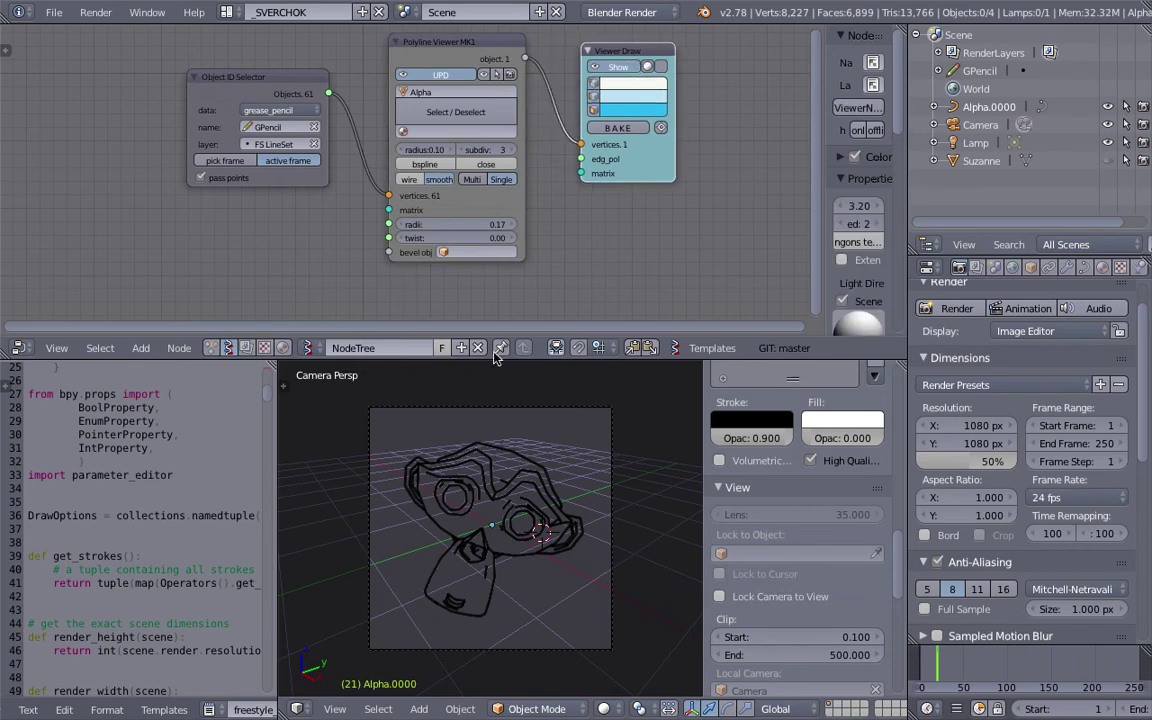
Set the Polyline Viewer node's radii to 0.3 and leave the Alpha curve deselected in the viewport
right_click(484, 441)
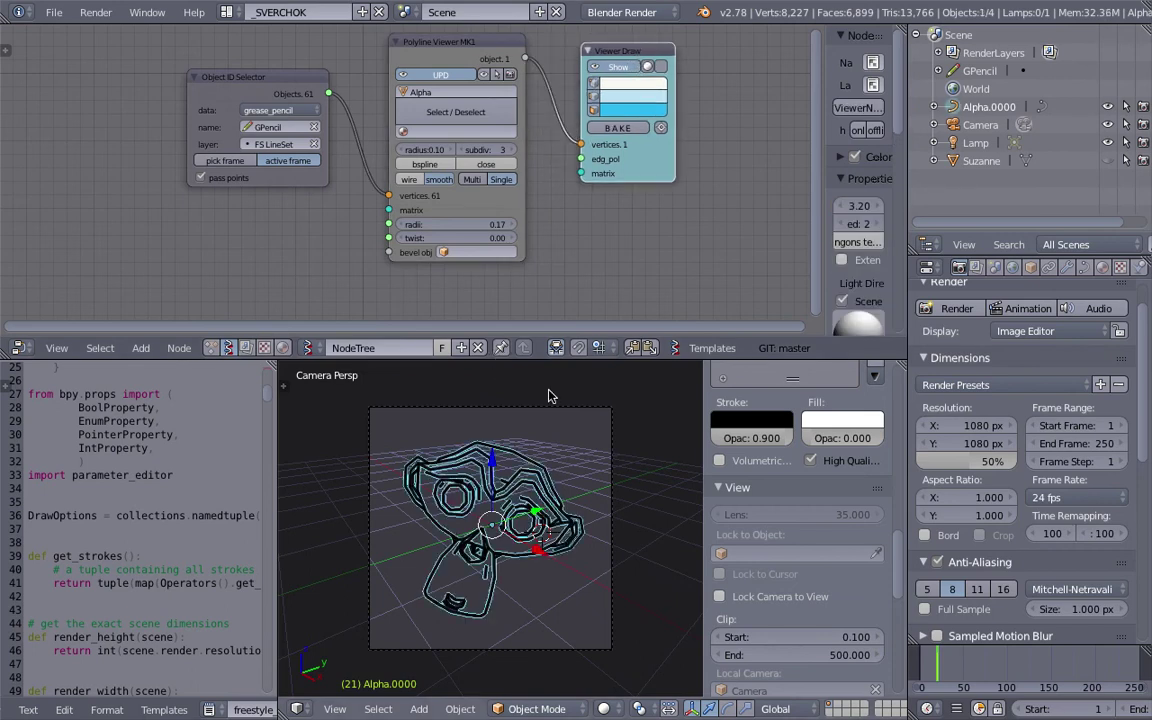
left_click(485, 224)
type("0.3")
key("Return")
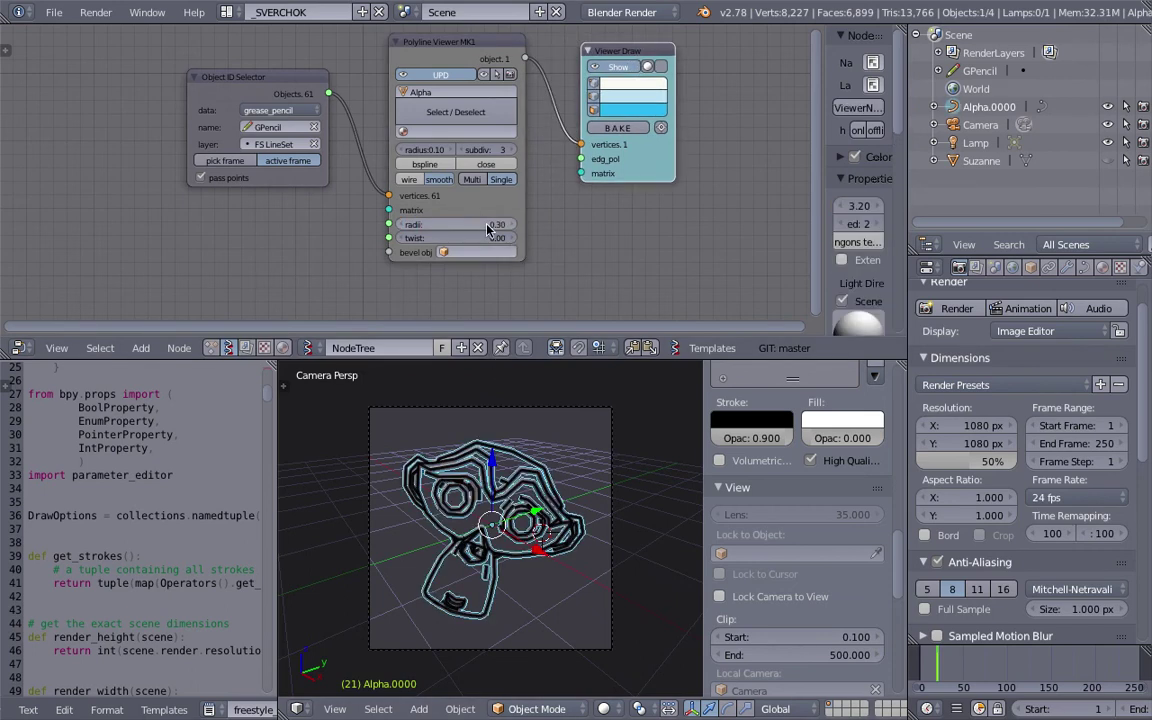
left_click(587, 464)
key("a")
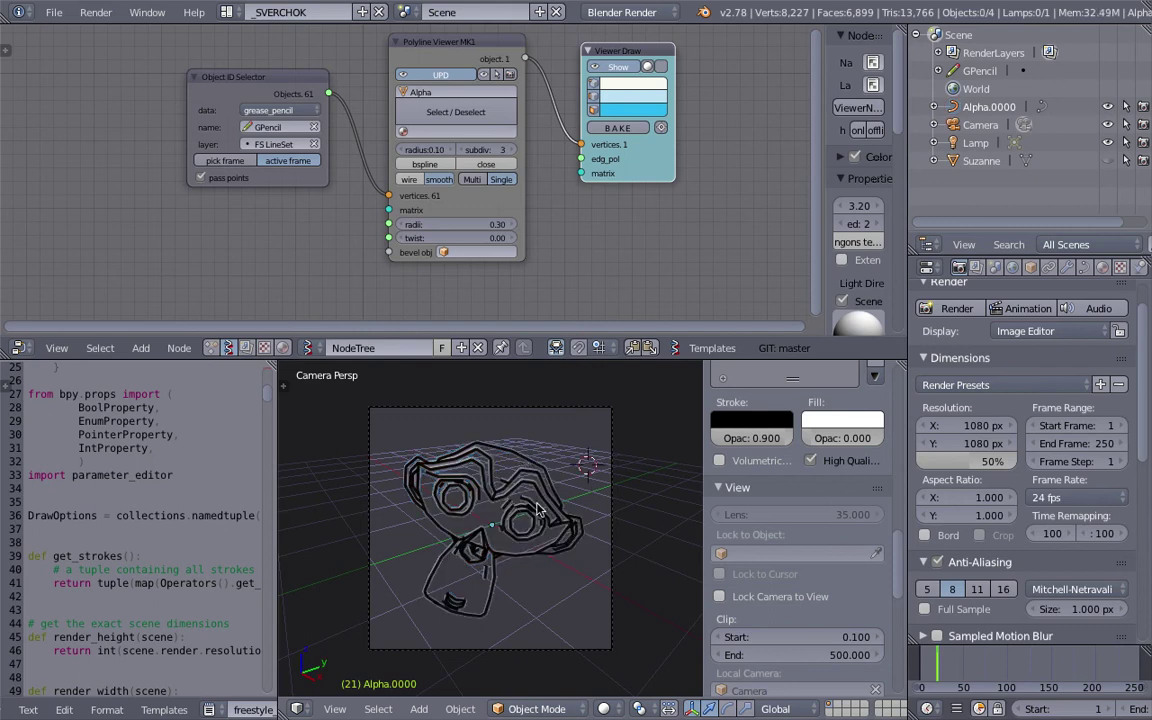
Unhide Suzanne in the viewport and set the Grease Pencil colour's stroke opacity to 0
left_click(1108, 160)
left_click(549, 434)
key("a")
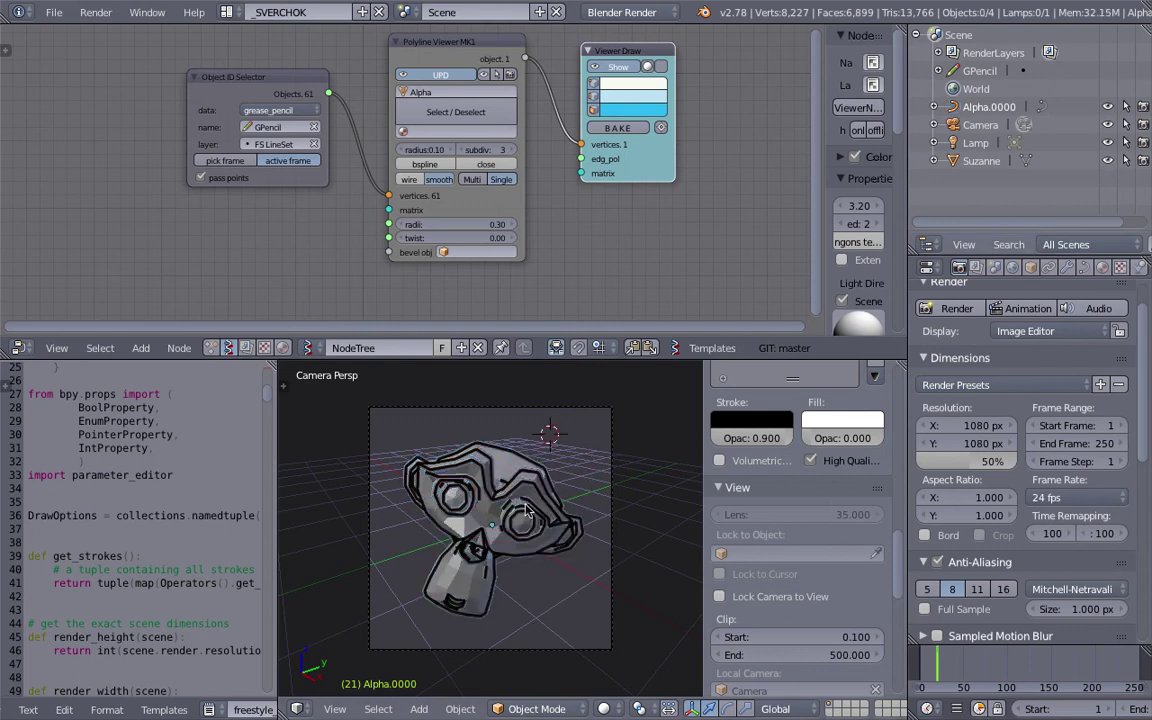
scroll(785, 531, "up", 3)
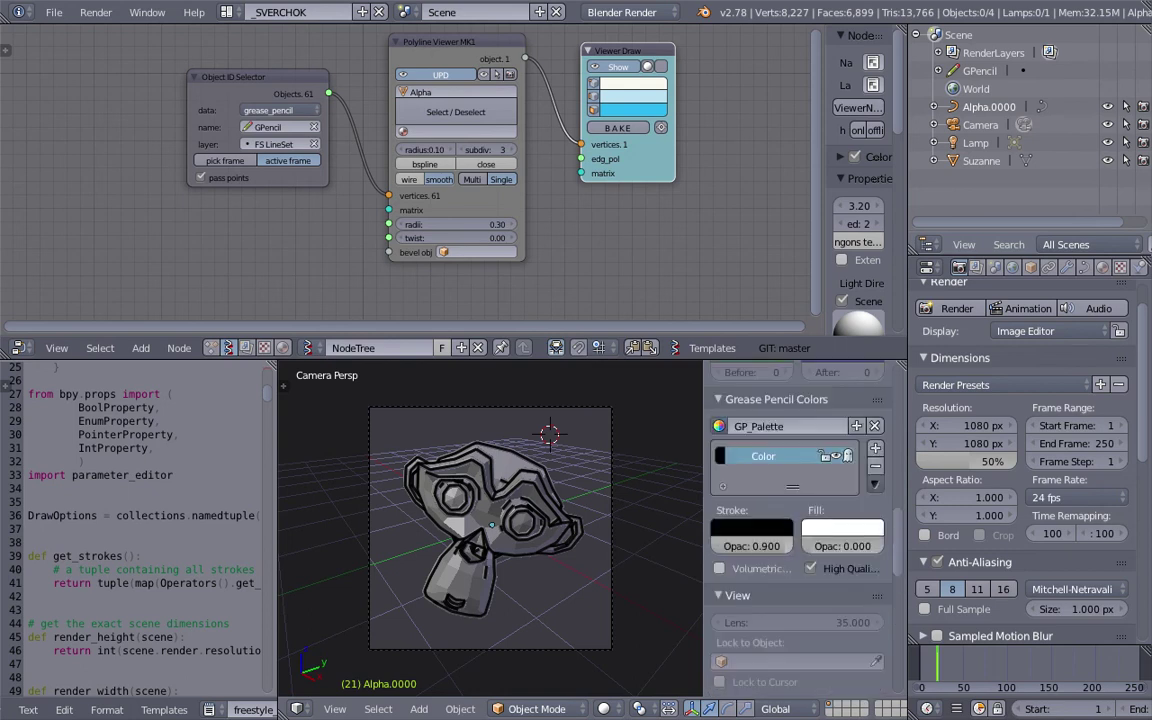
left_click_drag(753, 545, 677, 545)
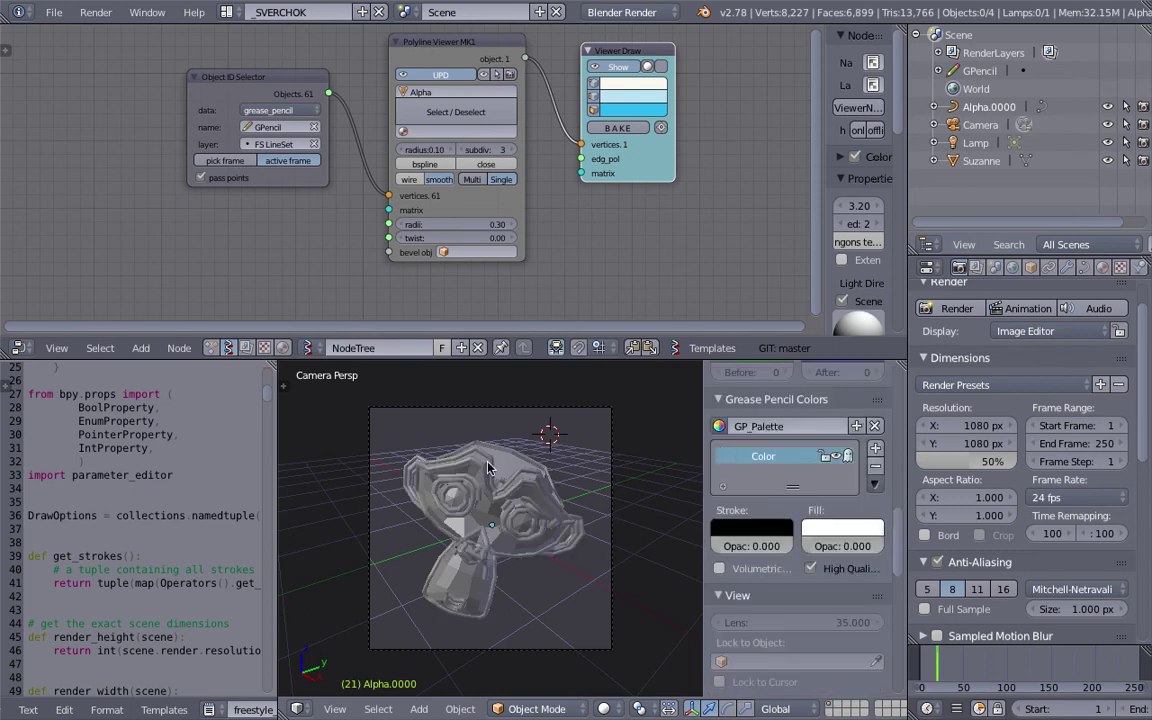
Give the Alpha.0000 curve a new material with an orange diffuse colour of about R 0.800, G 0.232, B 0.040
right_click(441, 423)
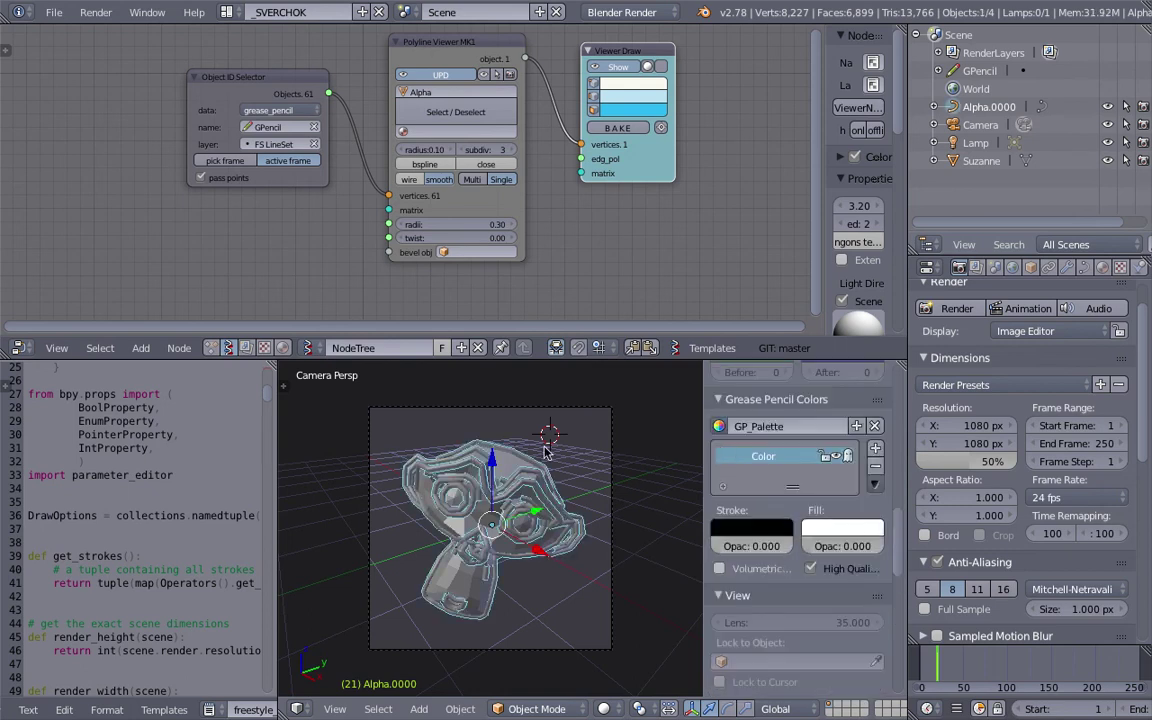
left_click(1102, 267)
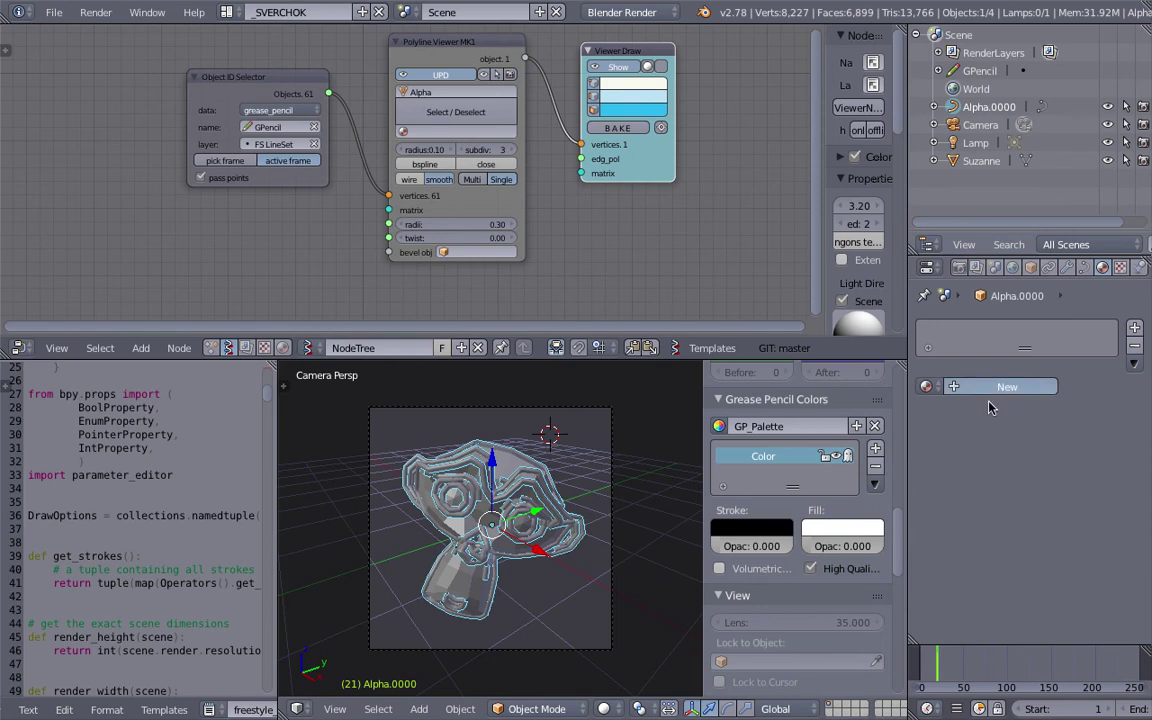
left_click(1003, 387)
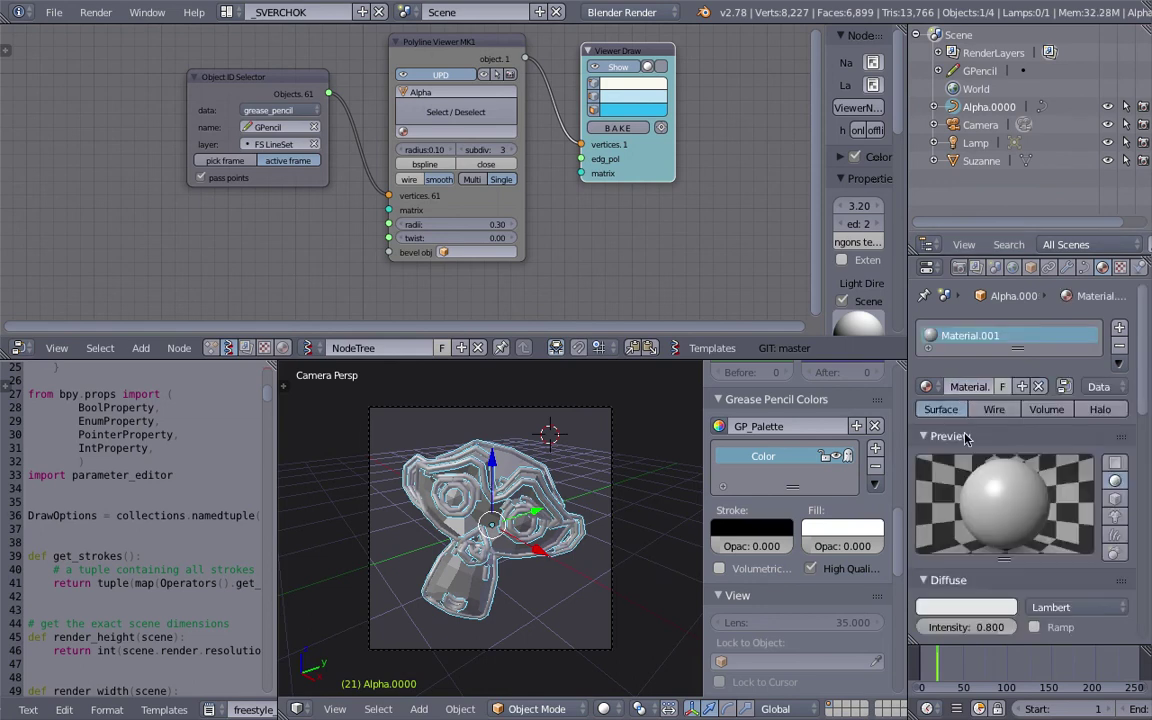
left_click(957, 607)
left_click_drag(918, 448, 901, 479)
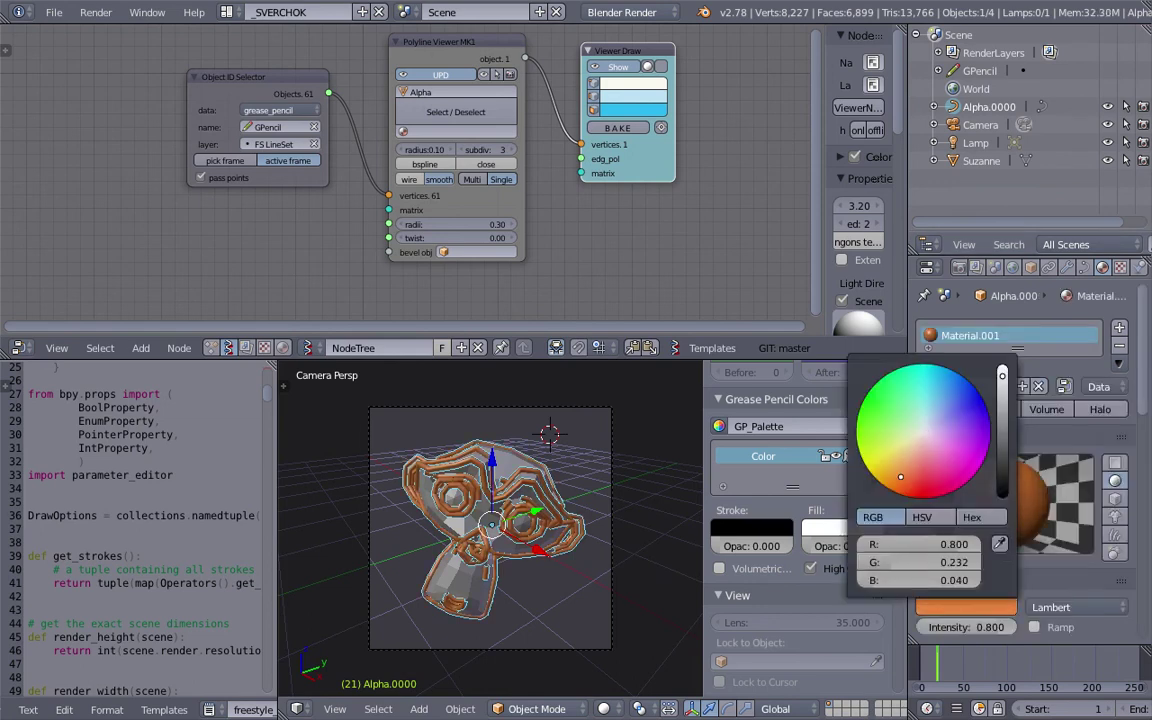
left_click(628, 447)
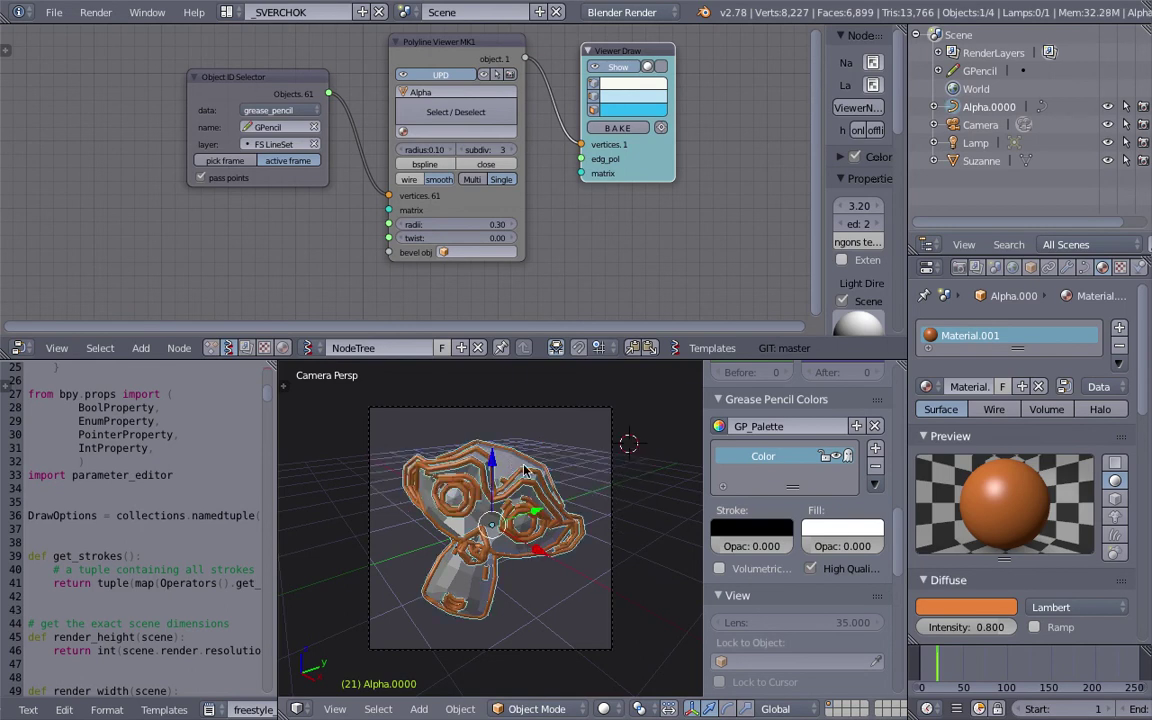
key("r")
key("r")
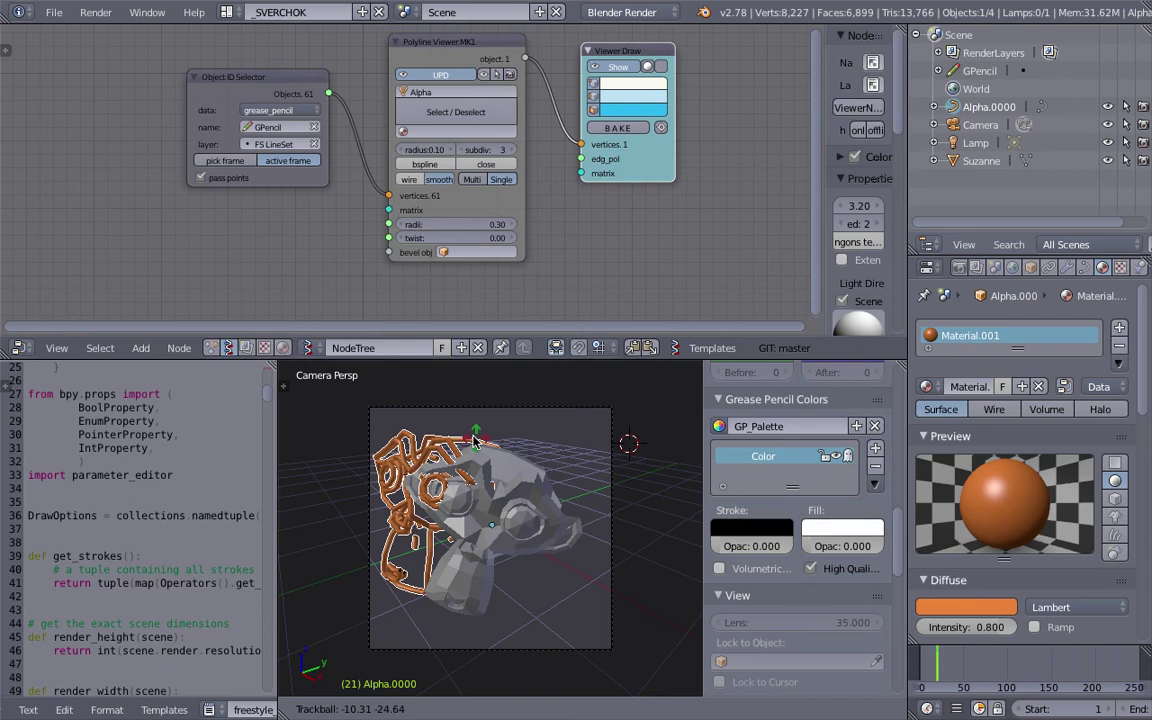
key("Escape")
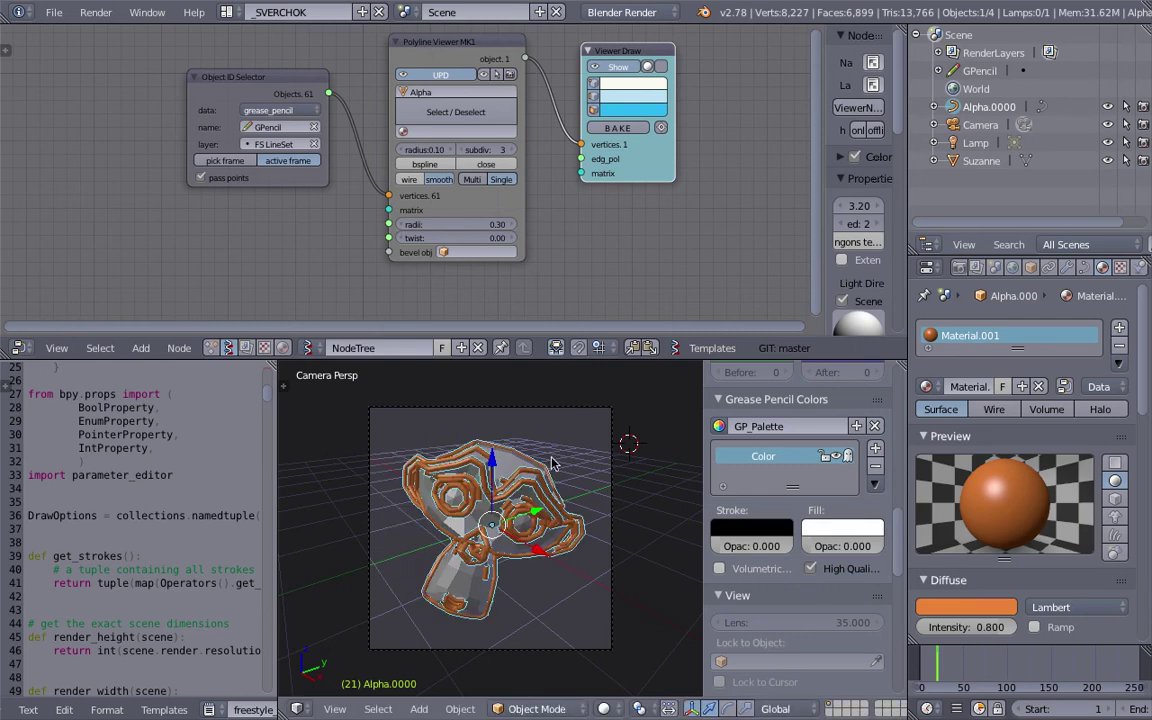
Rotate Suzanne freely with a trackball rotation inside the stroke curves and scale it down to about 0.87
left_click(984, 162)
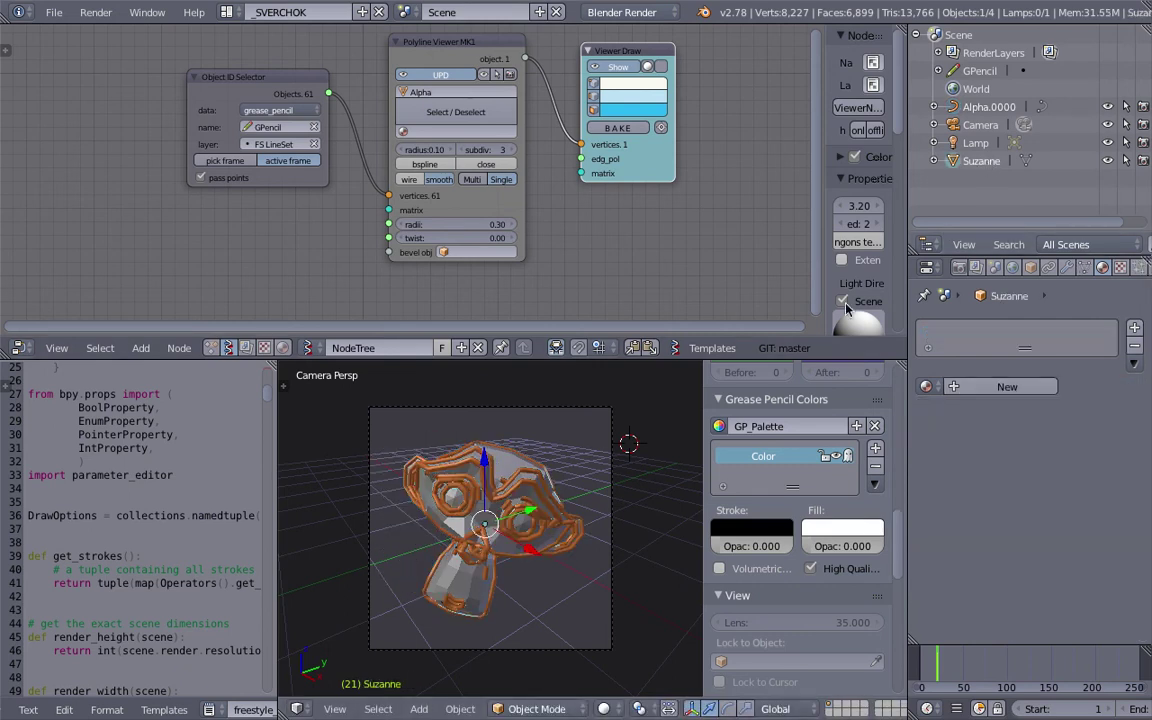
key("r")
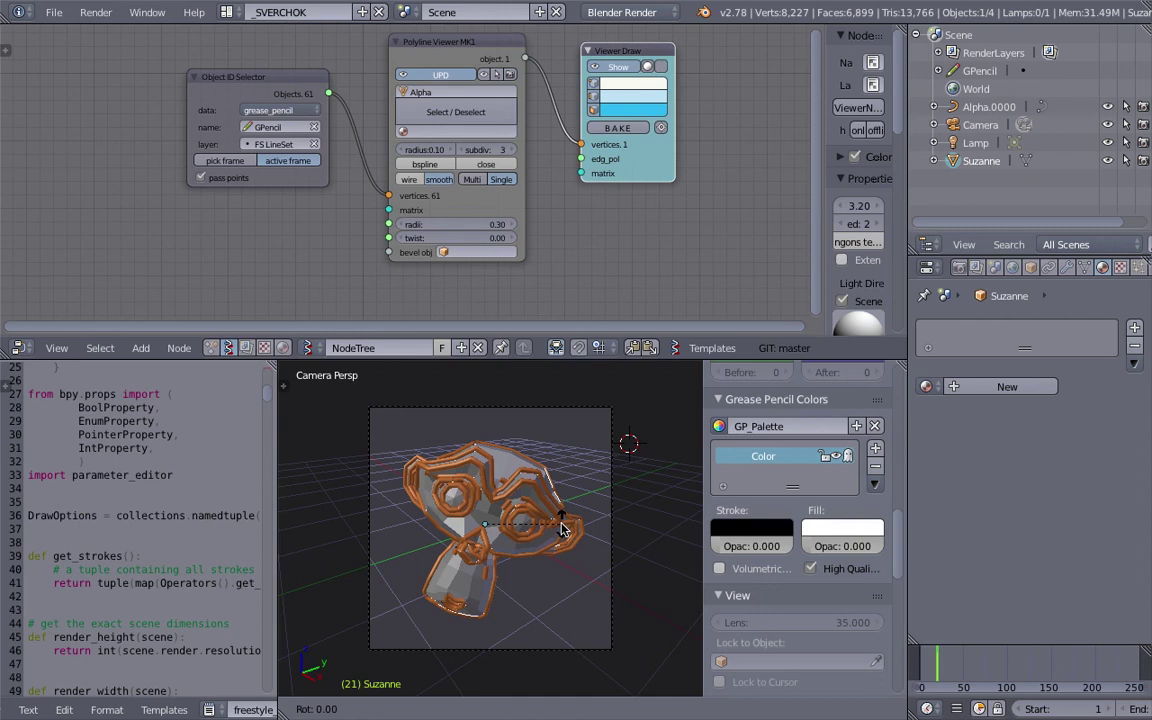
key("r")
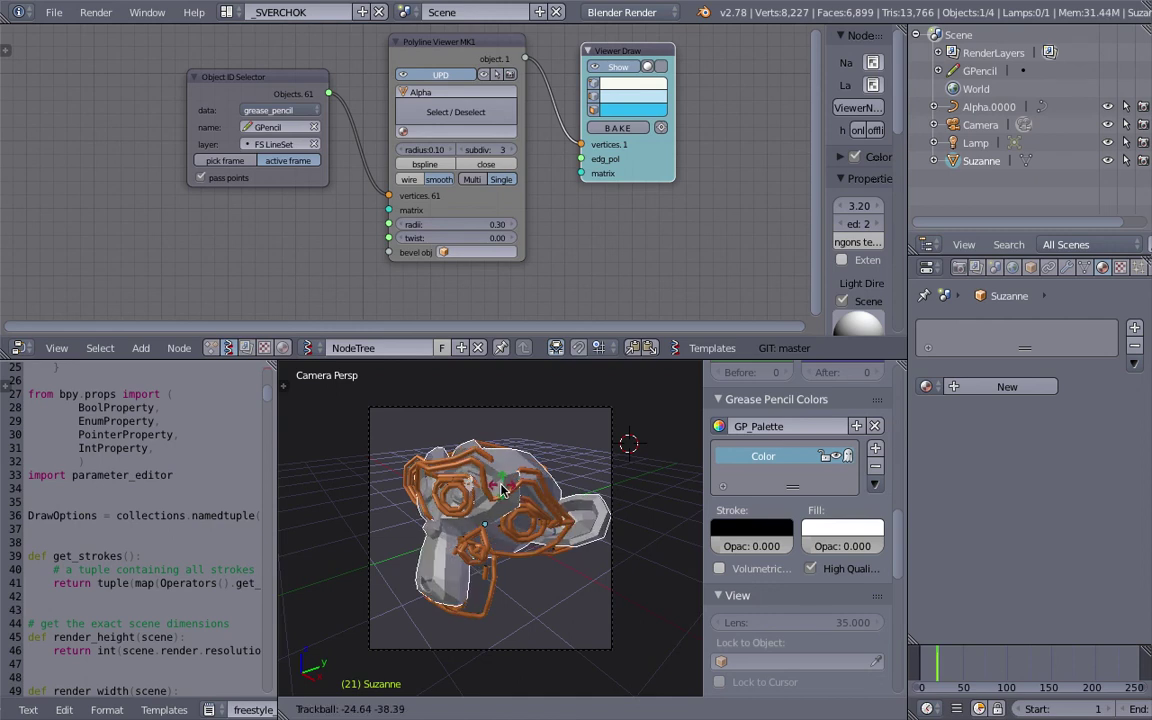
left_click(502, 488)
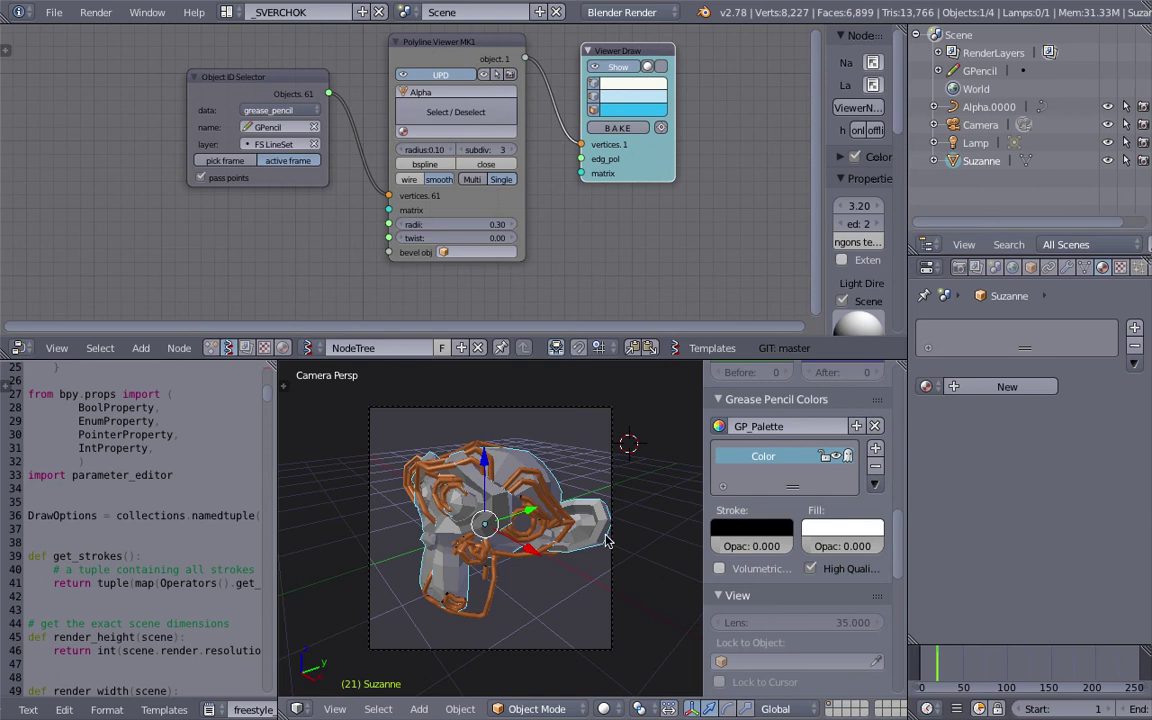
key("s")
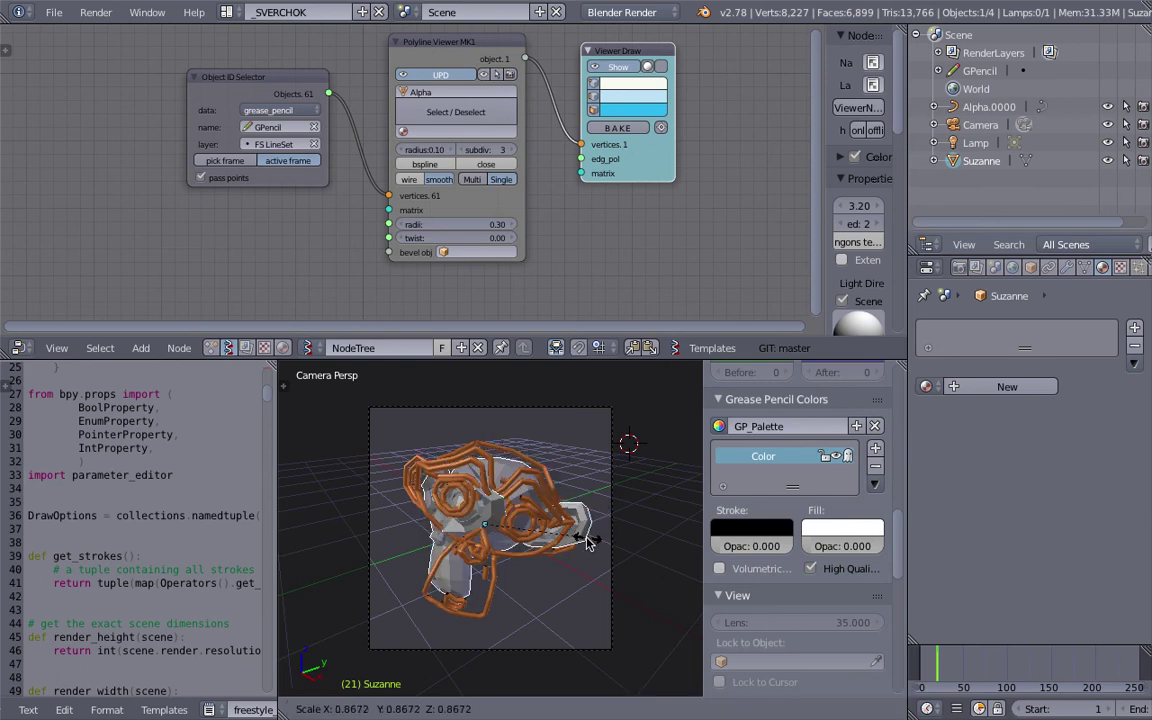
left_click(527, 482)
Render the current frame and enlarge the 3D viewport by raising its border with the render result
left_click(96, 12)
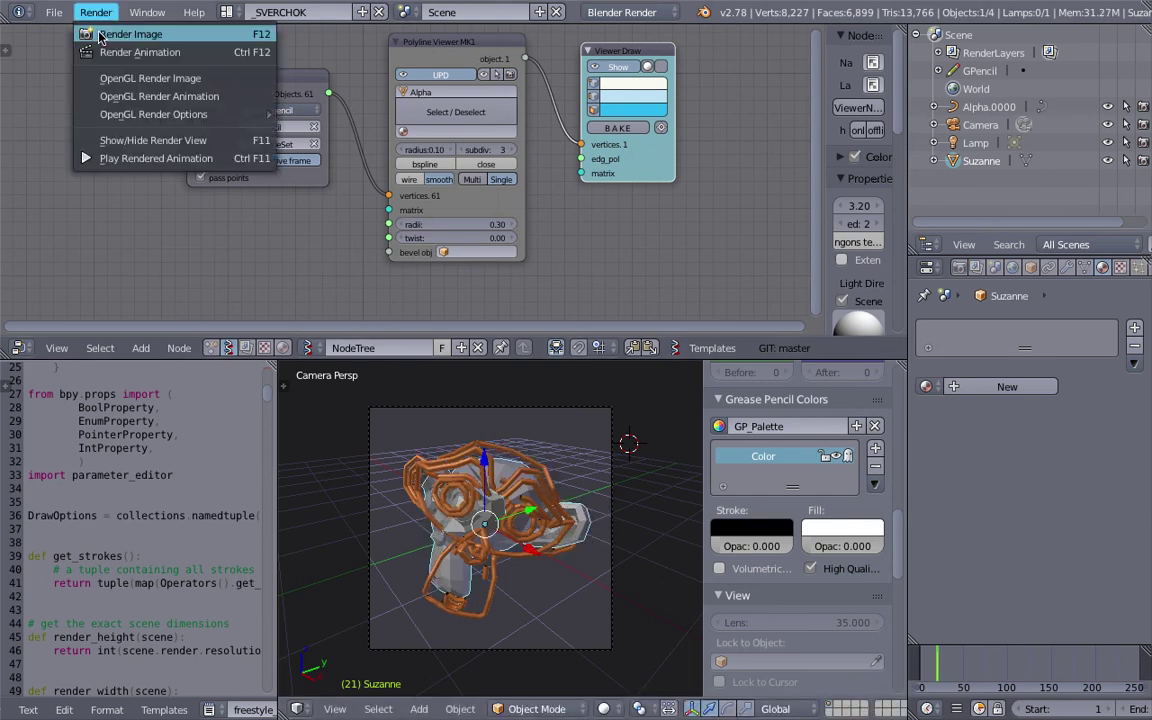
left_click(100, 35)
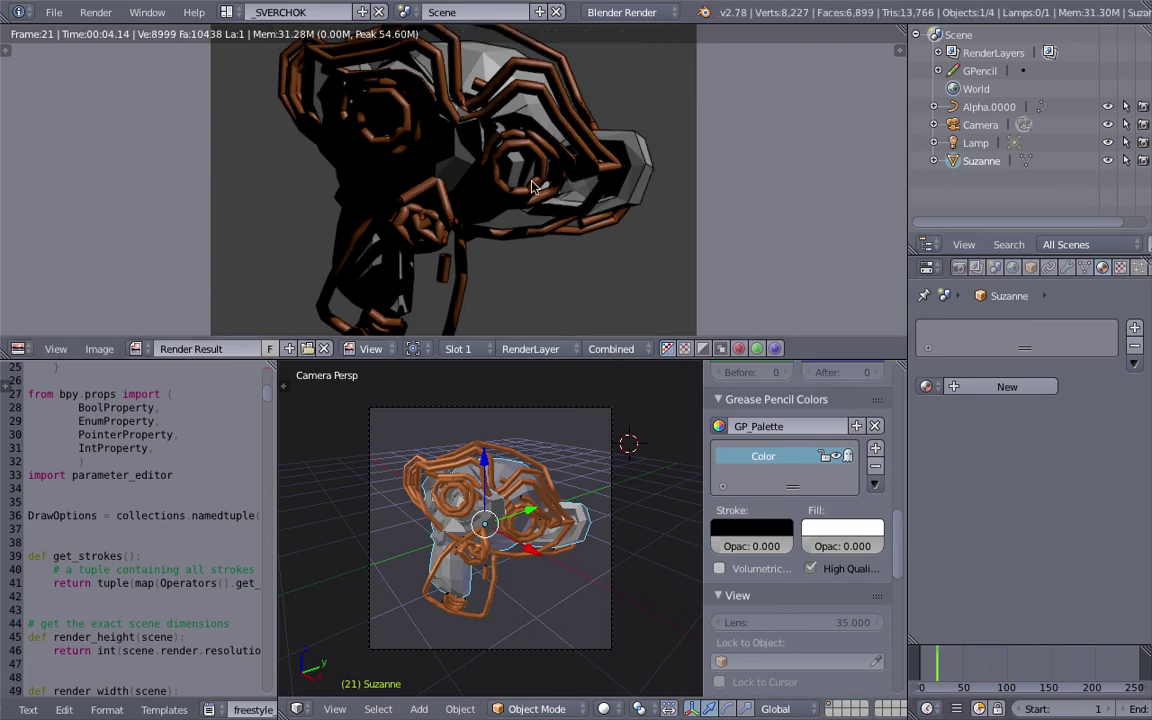
left_click(579, 449)
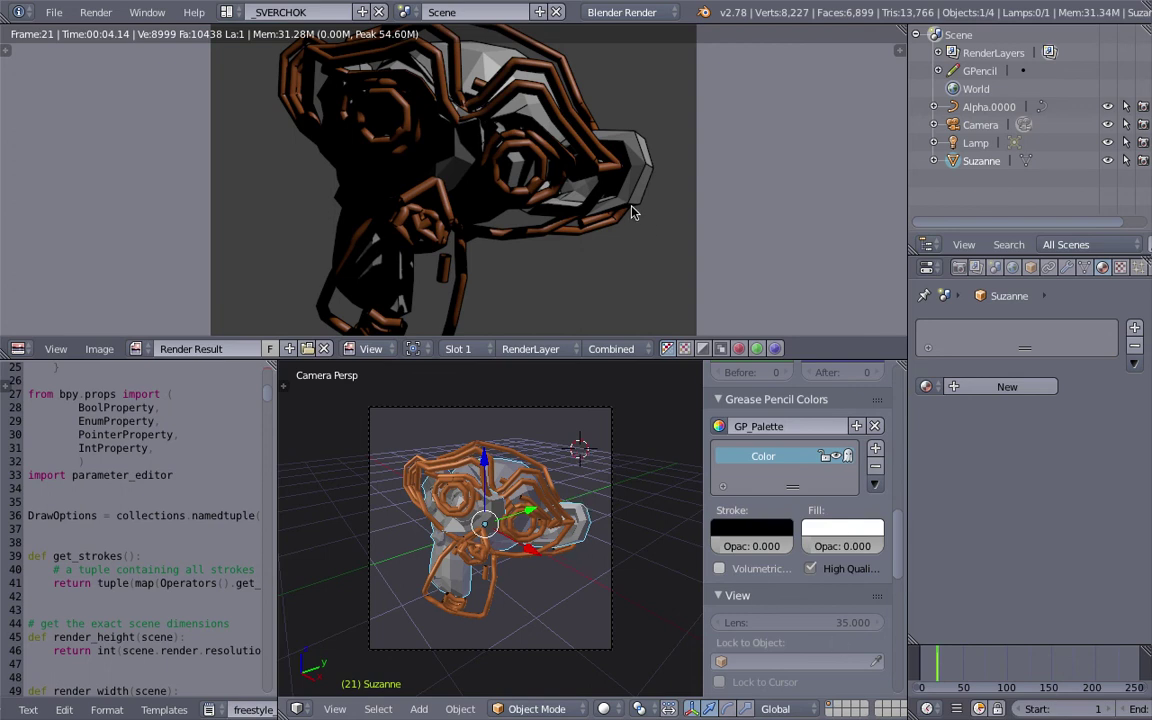
scroll(632, 212, "down", 2)
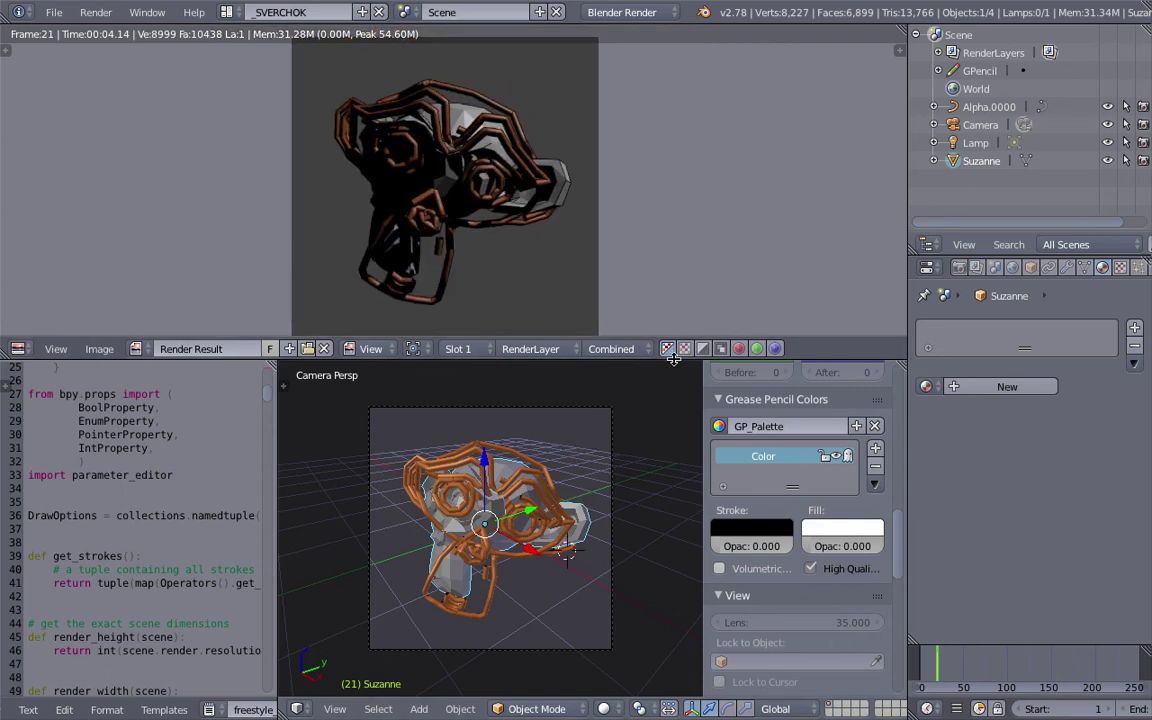
left_click_drag(674, 359, 609, 363)
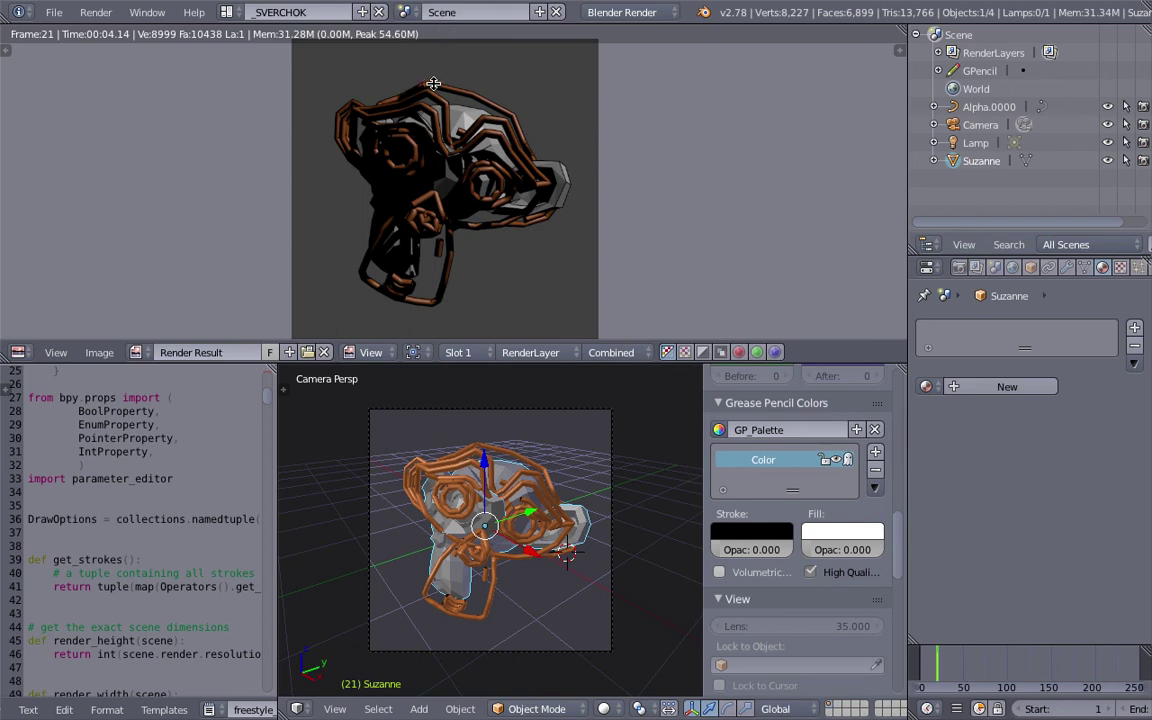
left_click_drag(434, 83, 517, 216)
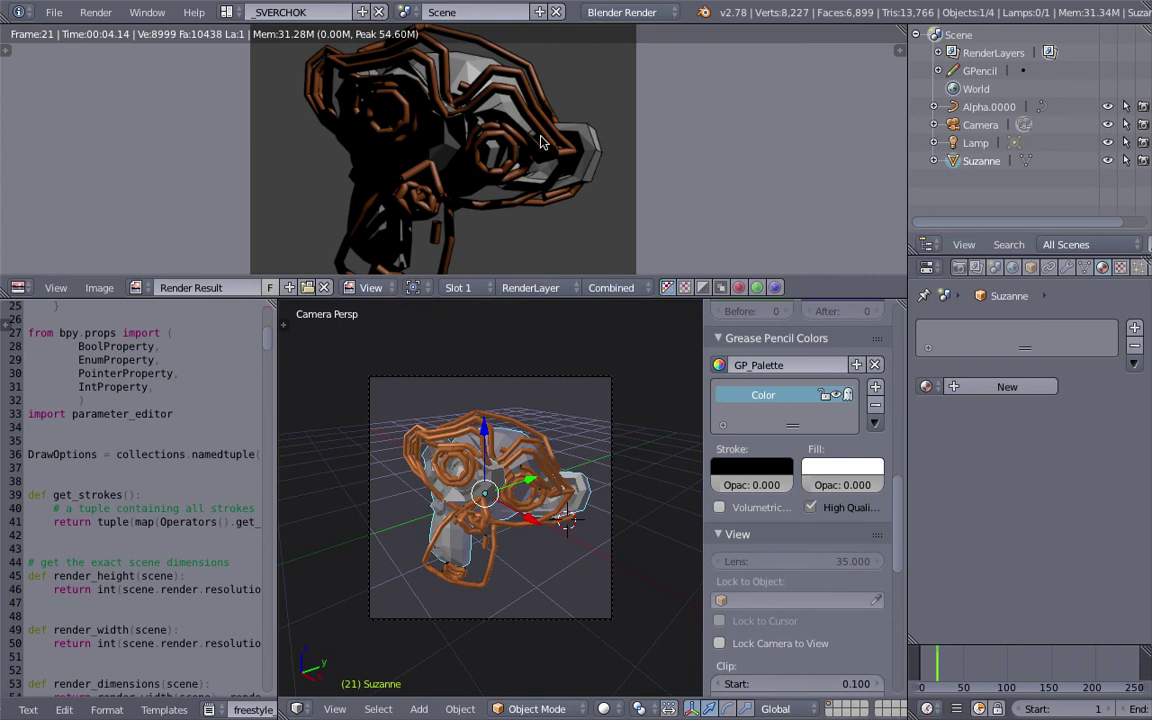
Inspect the orange curves up close in the render and switch the image area back to the Sverchok node tree
middle_click_drag(540, 142, 537, 182)
scroll(536, 181, "up", 4)
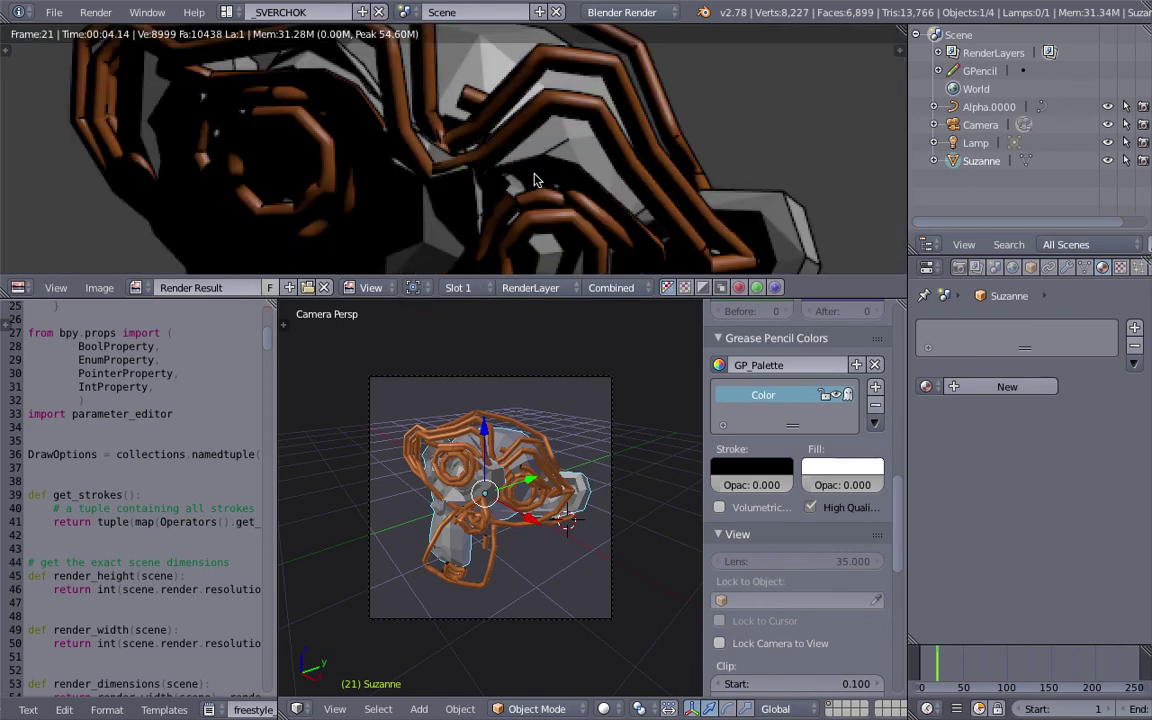
scroll(536, 180, "down", 4)
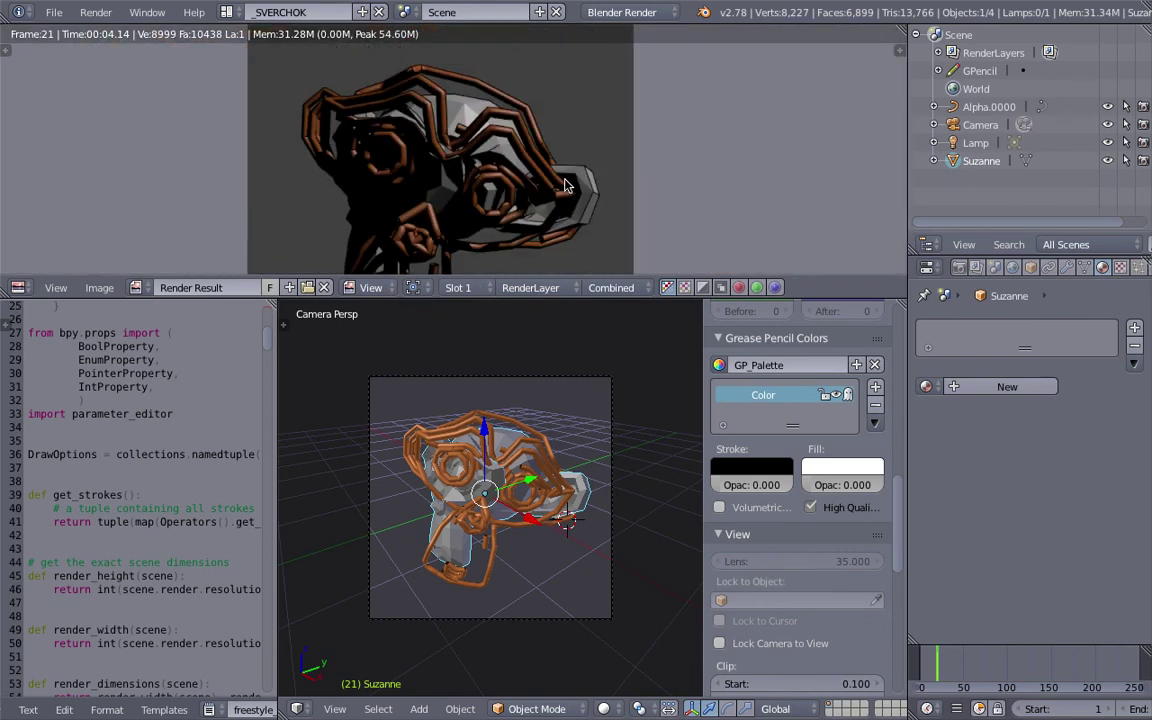
key("shift+F3")
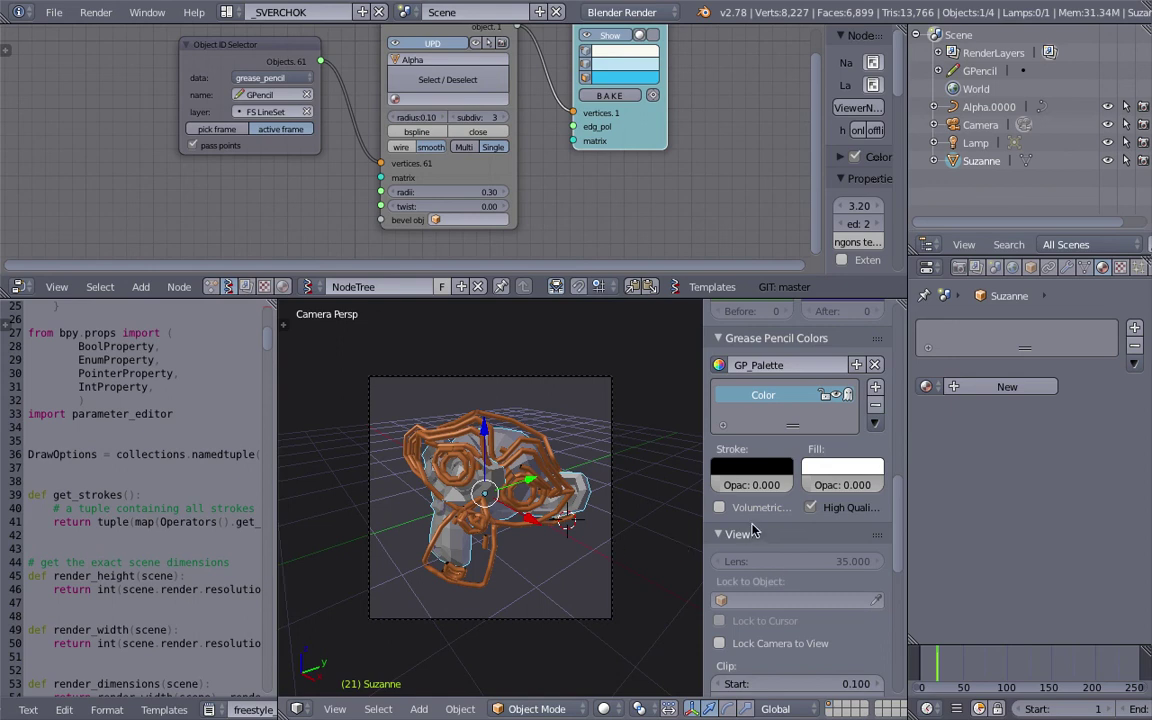
Set the Grease Pencil colour's stroke opacity to 1 and look at the strokes over the curves in the camera view
type("1")
key("Return")
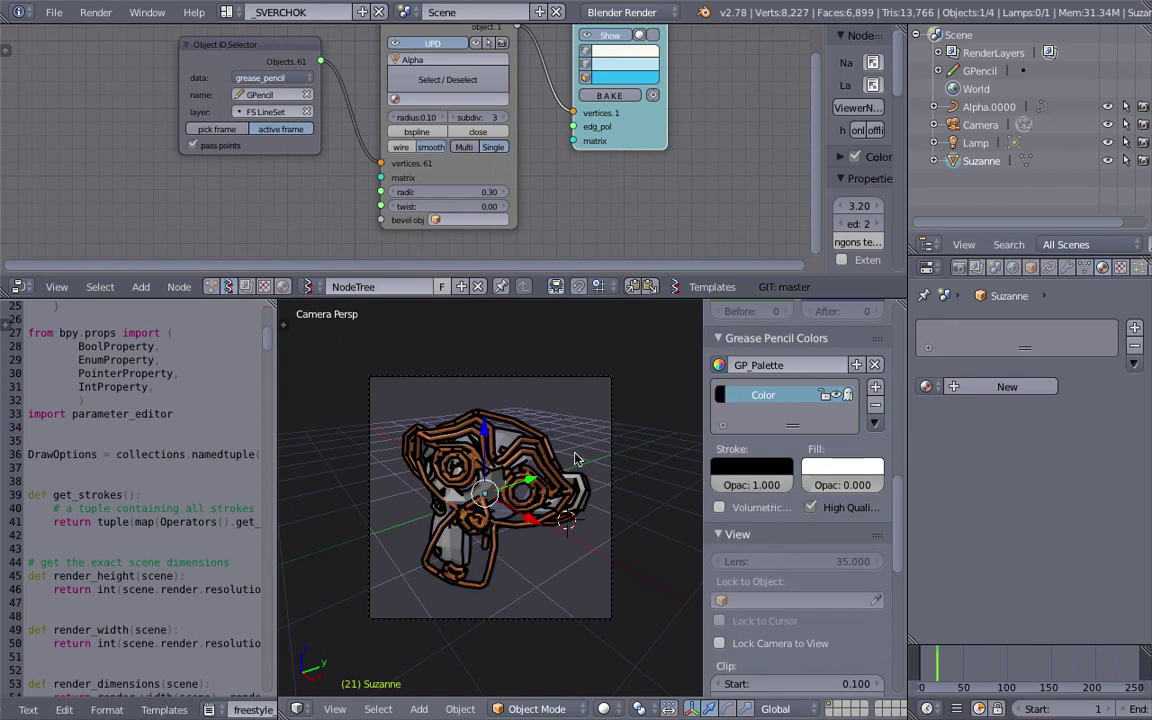
scroll(491, 478, "up", 2)
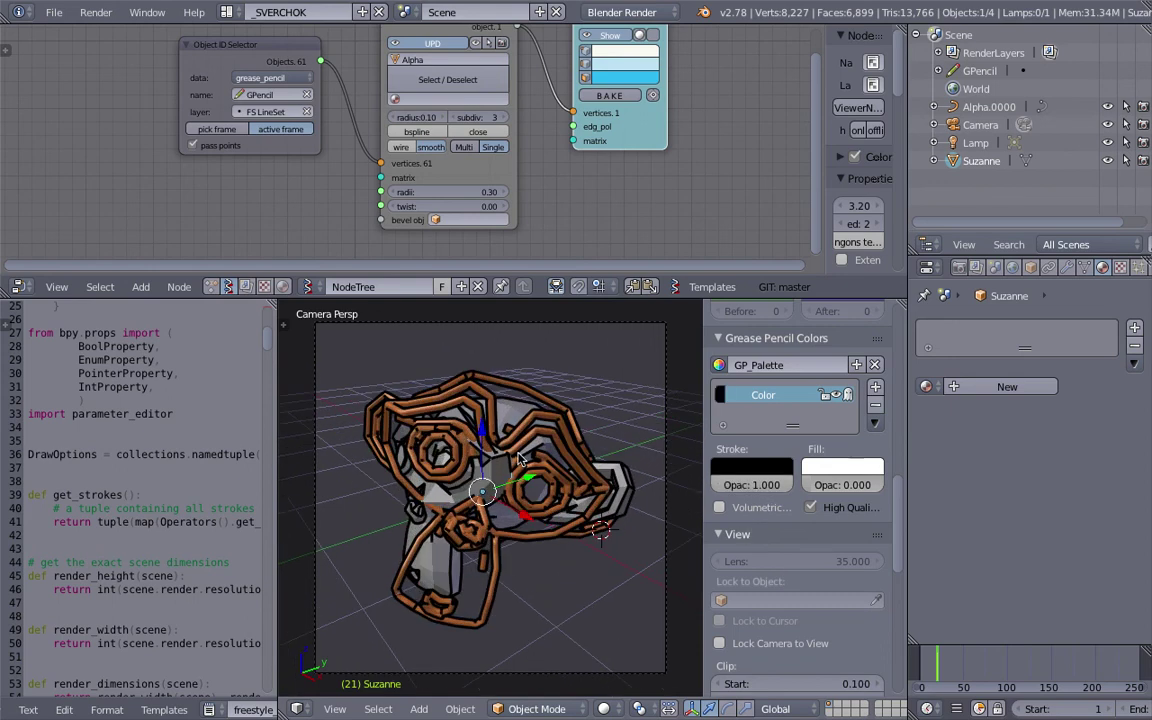
scroll(561, 164, "down", 1)
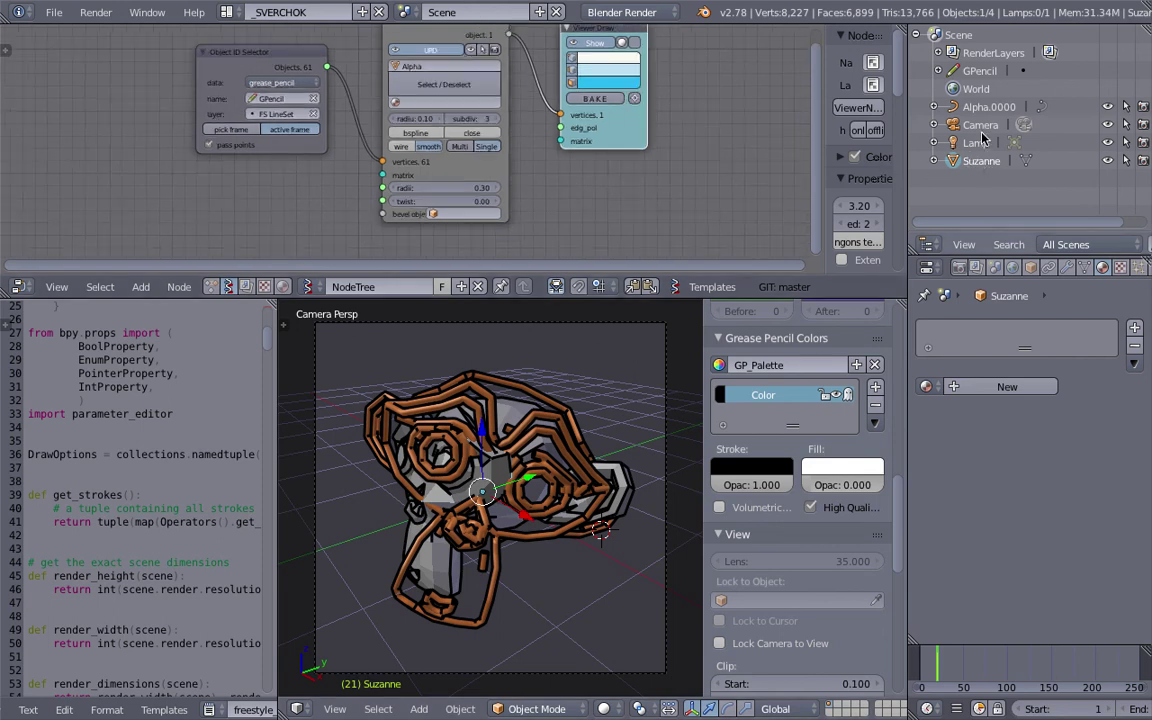
Hide the Alpha.0000 curve from the viewport and the render, re-render Suzanne's Freestyle strokes and return to the 3D viewport
left_click(1143, 106)
left_click(96, 12)
left_click(101, 33)
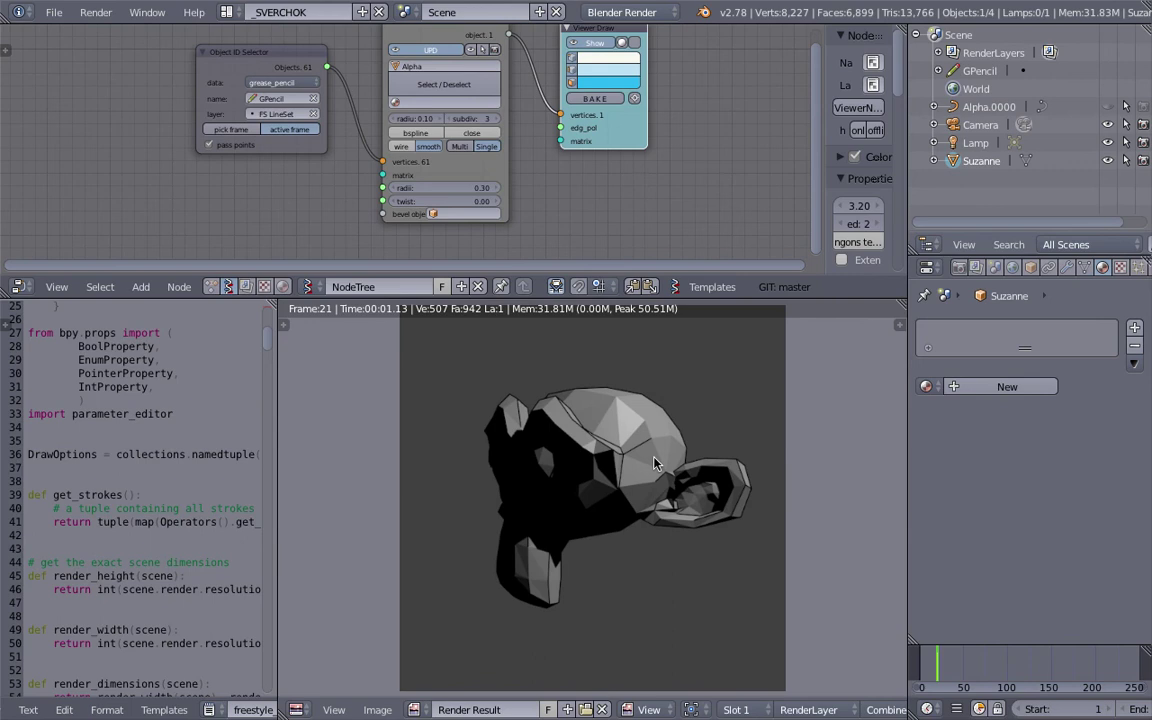
key("Escape")
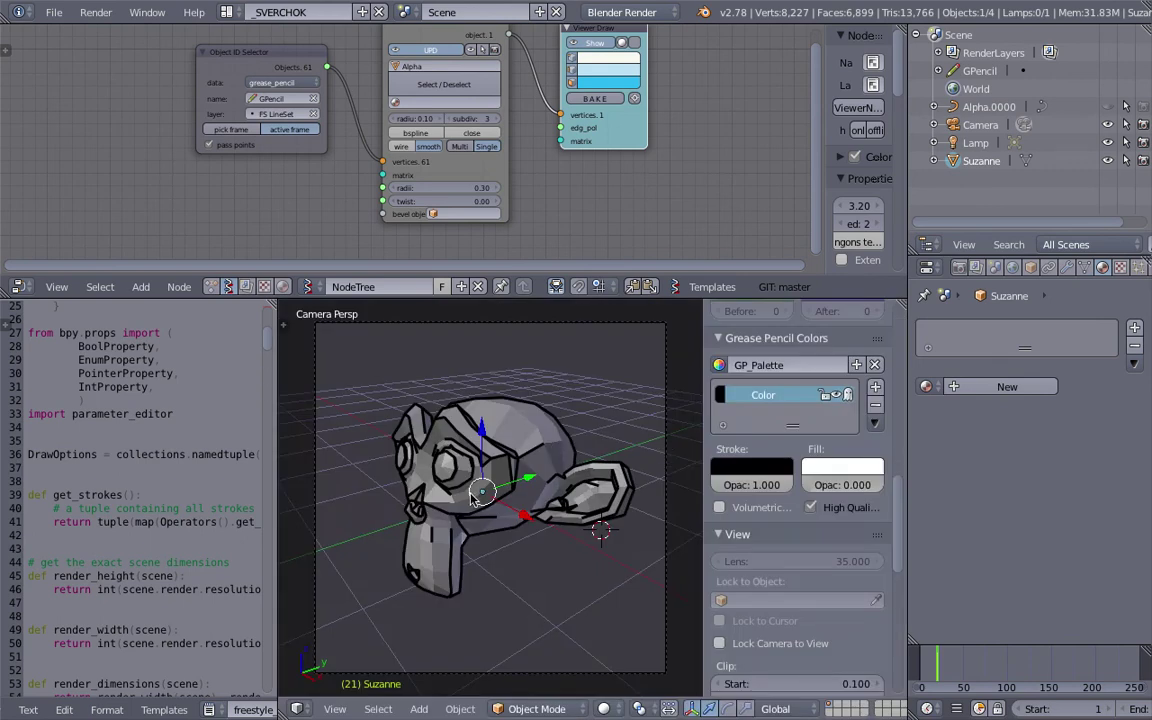
Go to frame 46, make the Alpha.0000 curve visible again and make it the active object
scroll(485, 400, "up", 2)
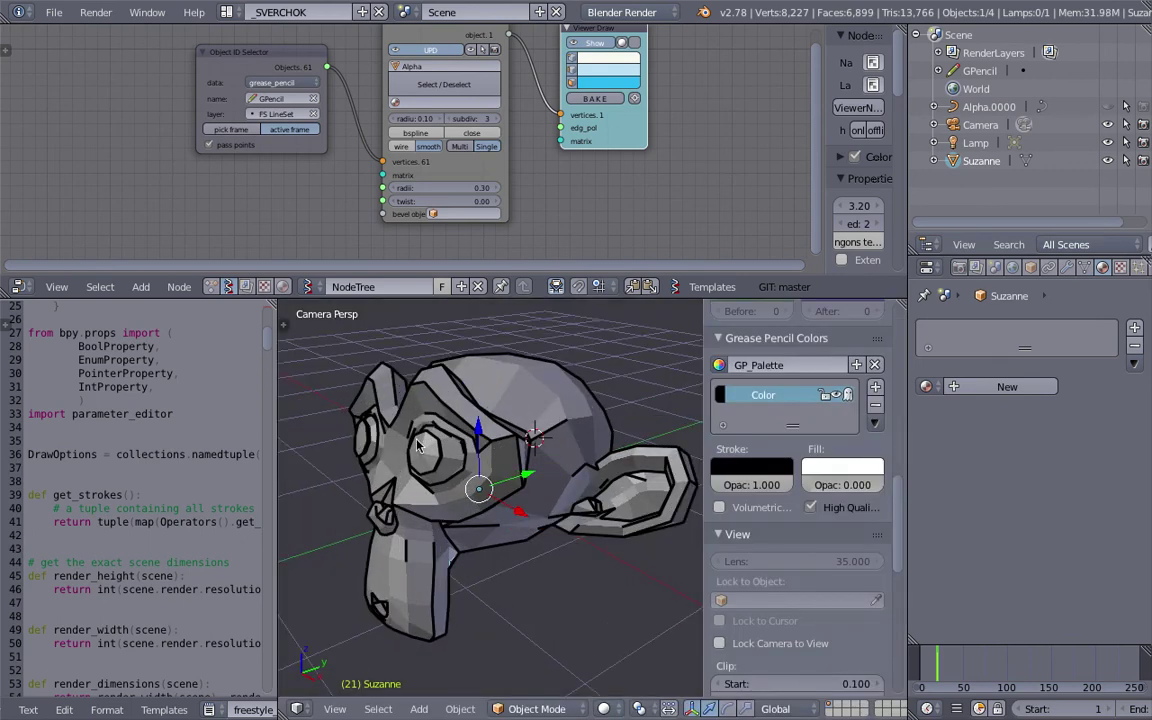
scroll(545, 445, "down", 1)
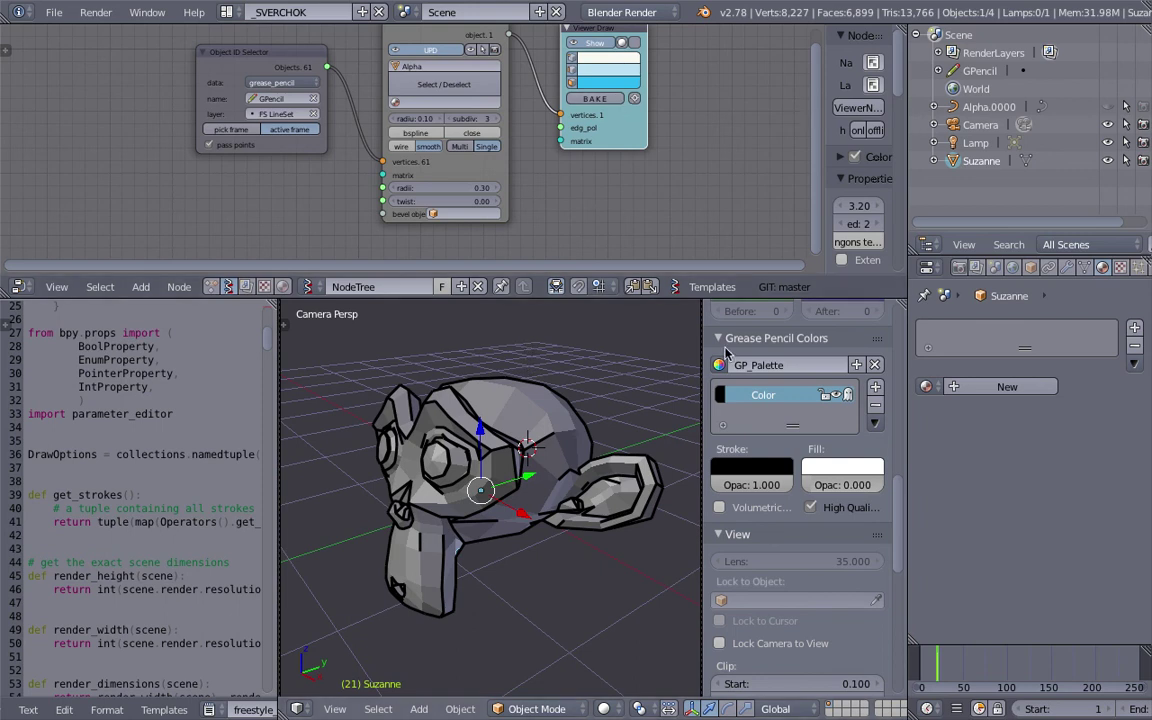
left_click(959, 672)
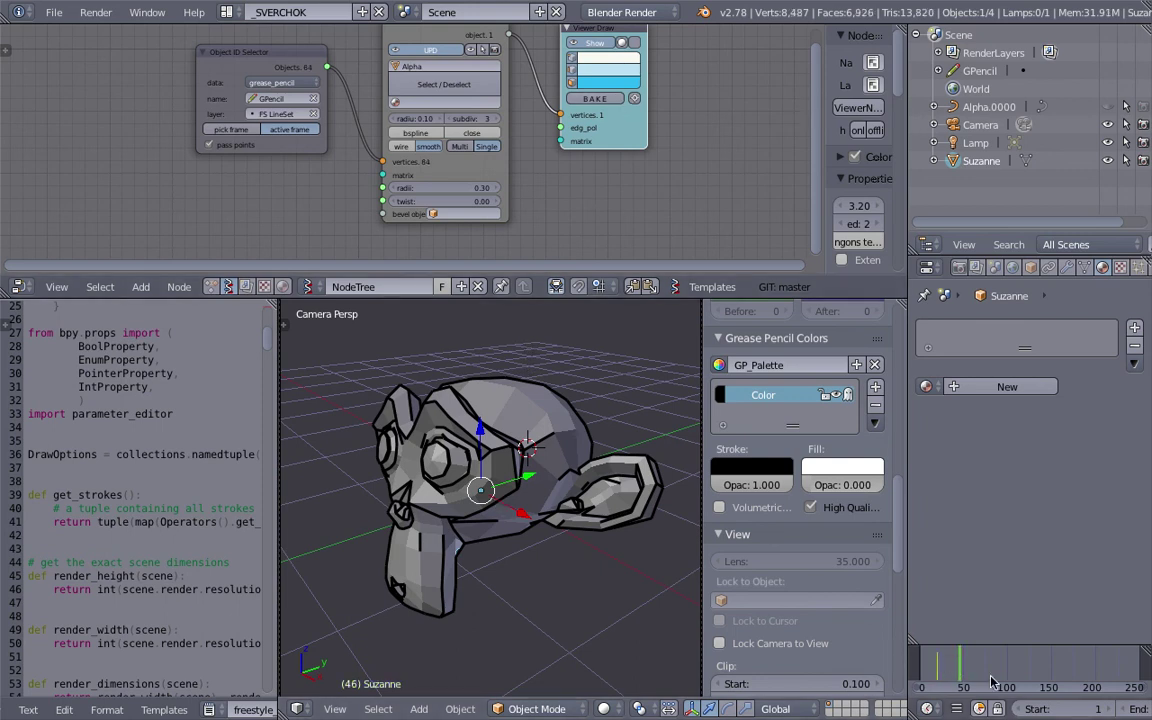
right_click(595, 447)
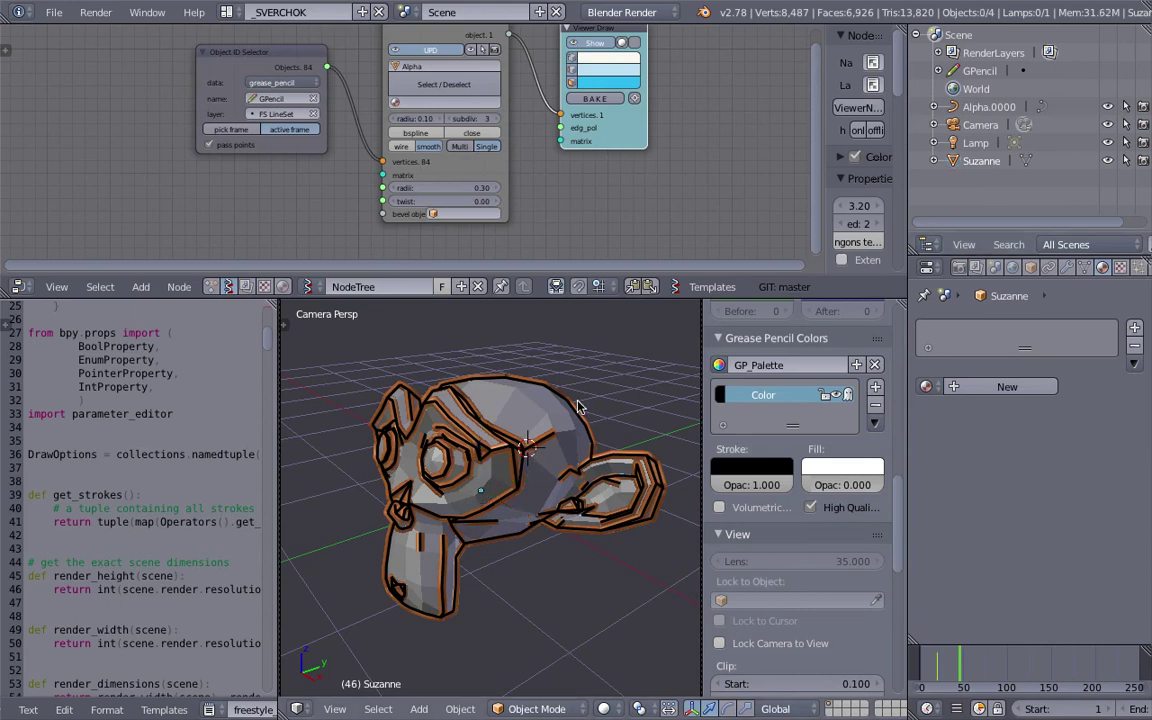
right_click(521, 381)
key("a")
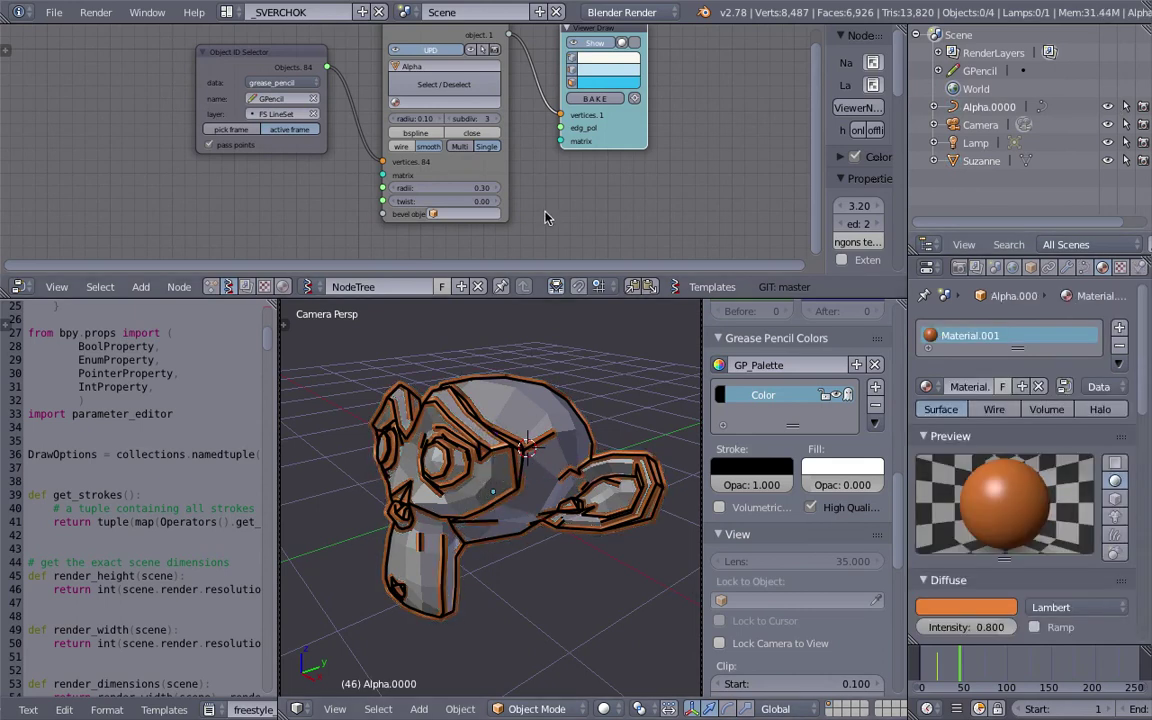
Add a Random Num Gen node below the Object ID Selector and connect its value to the polyline viewer's radii
scroll(490, 163, "up", 2)
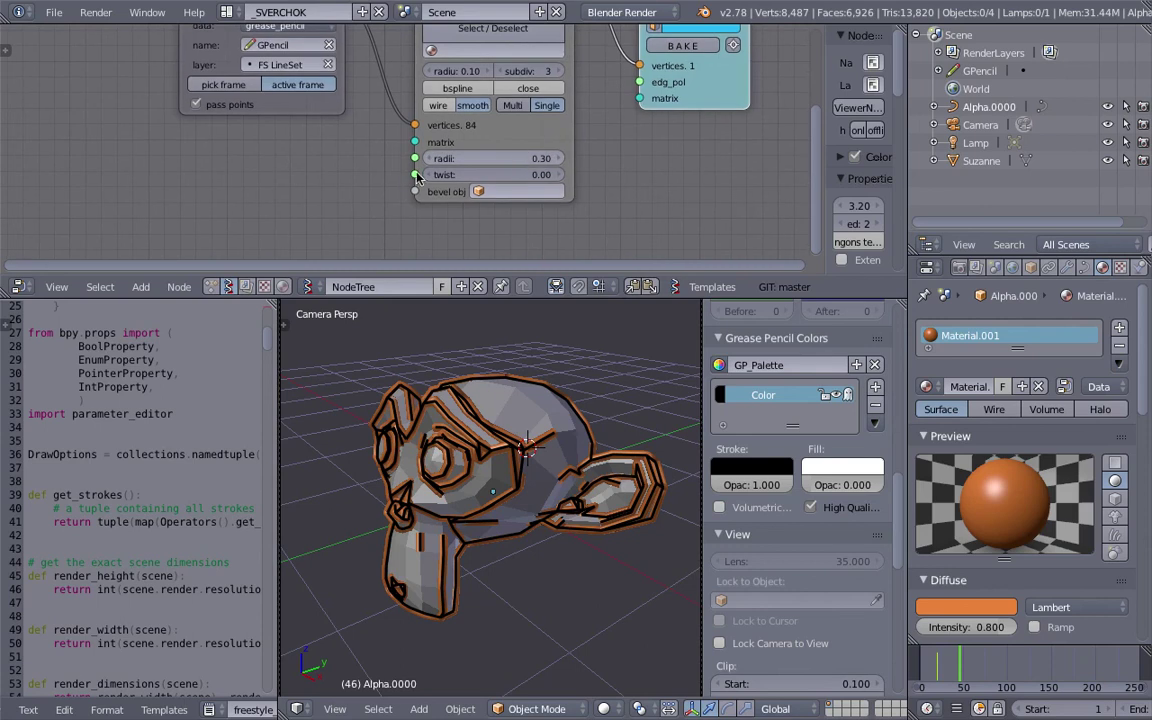
middle_click_drag(256, 173, 370, 161)
key("alt+space")
type("random n")
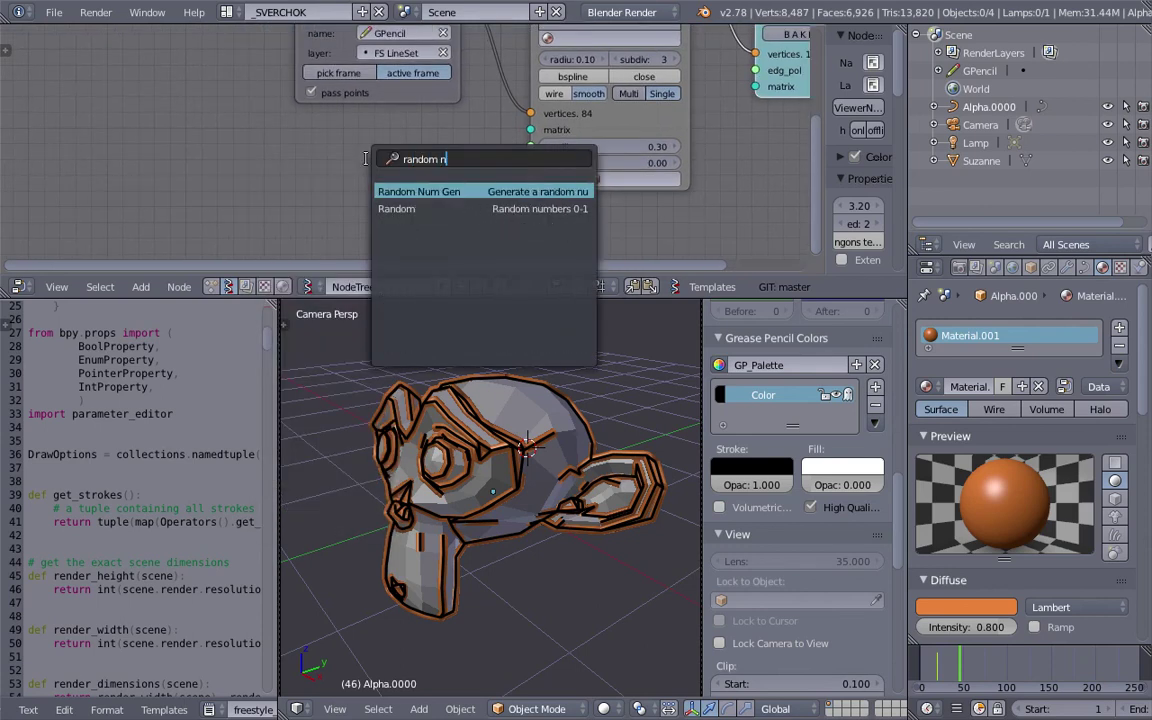
key("Return")
left_click(308, 112)
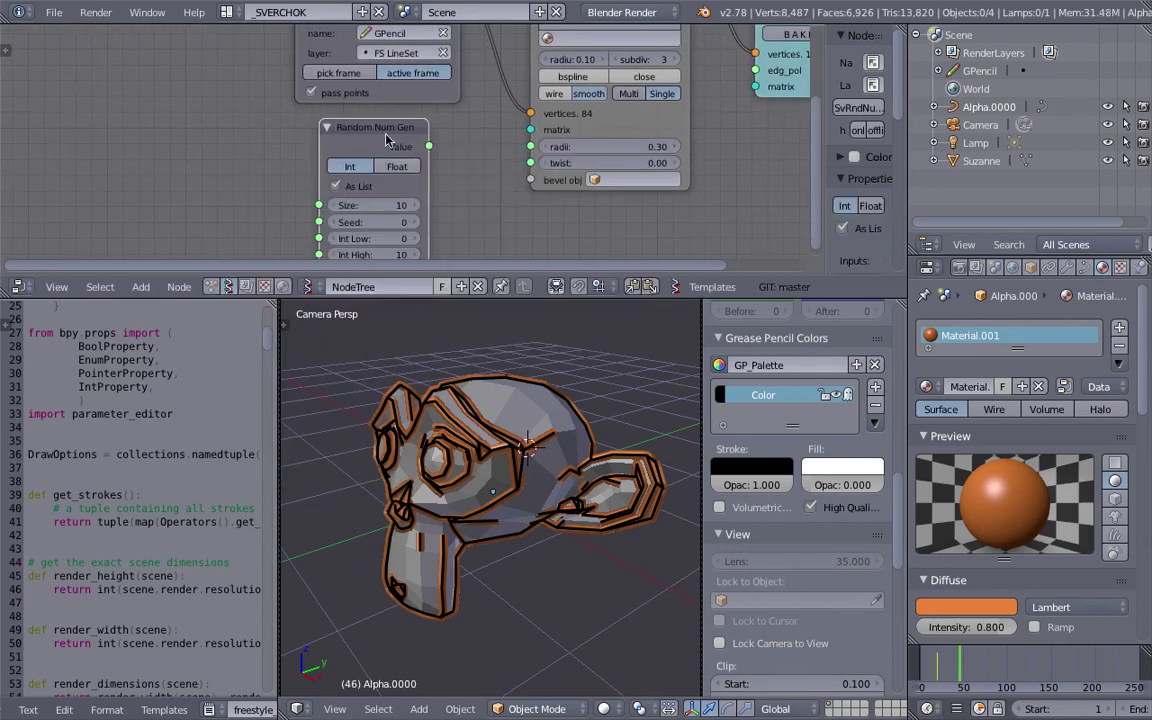
left_click_drag(429, 146, 530, 147)
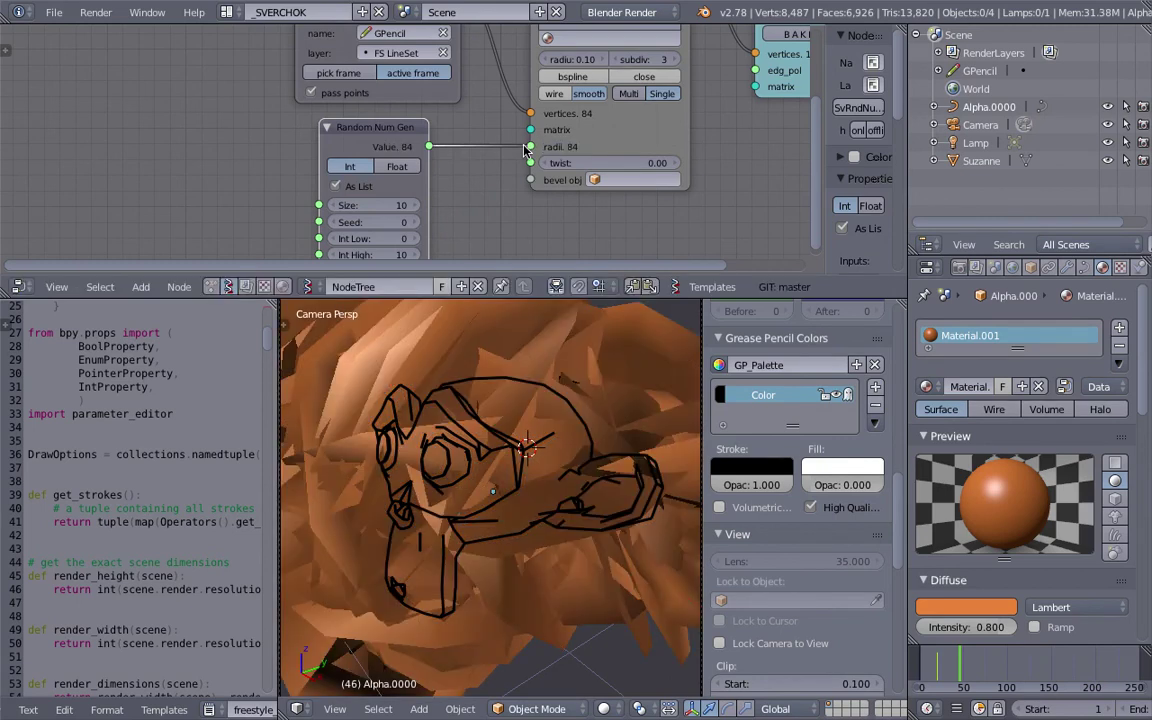
Switch the Random Num Gen node to Float and set its size to 34
left_click(395, 168)
scroll(424, 172, "down", 1)
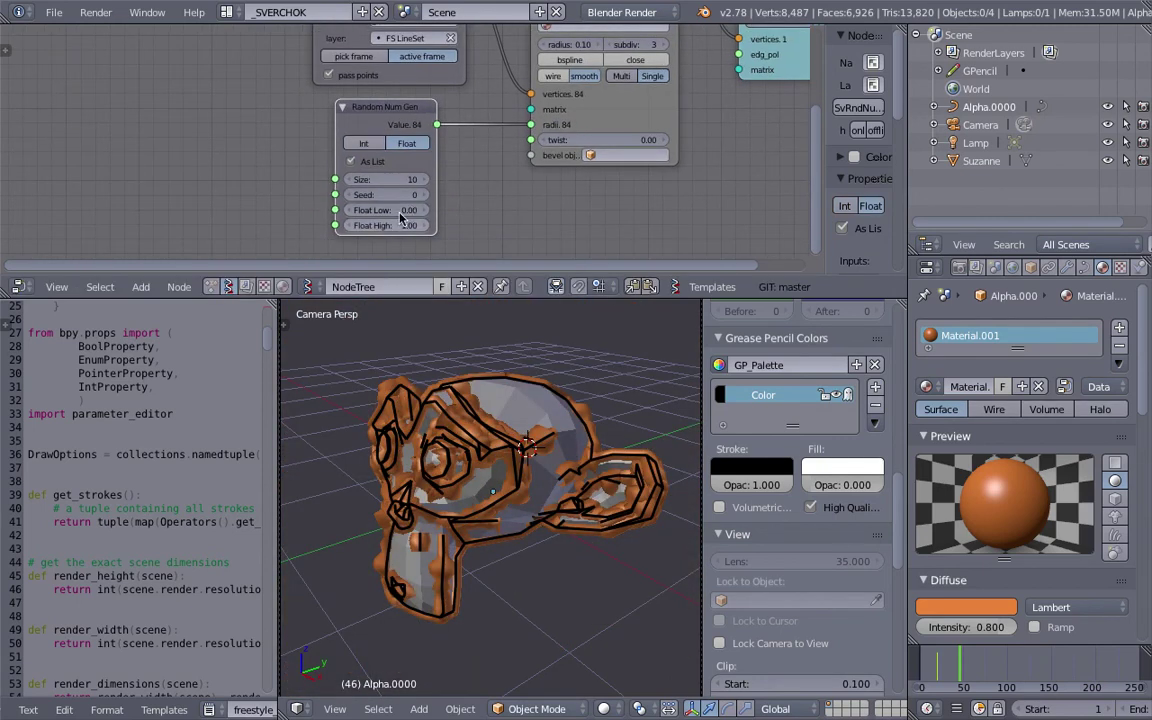
left_click_drag(397, 179, 410, 144)
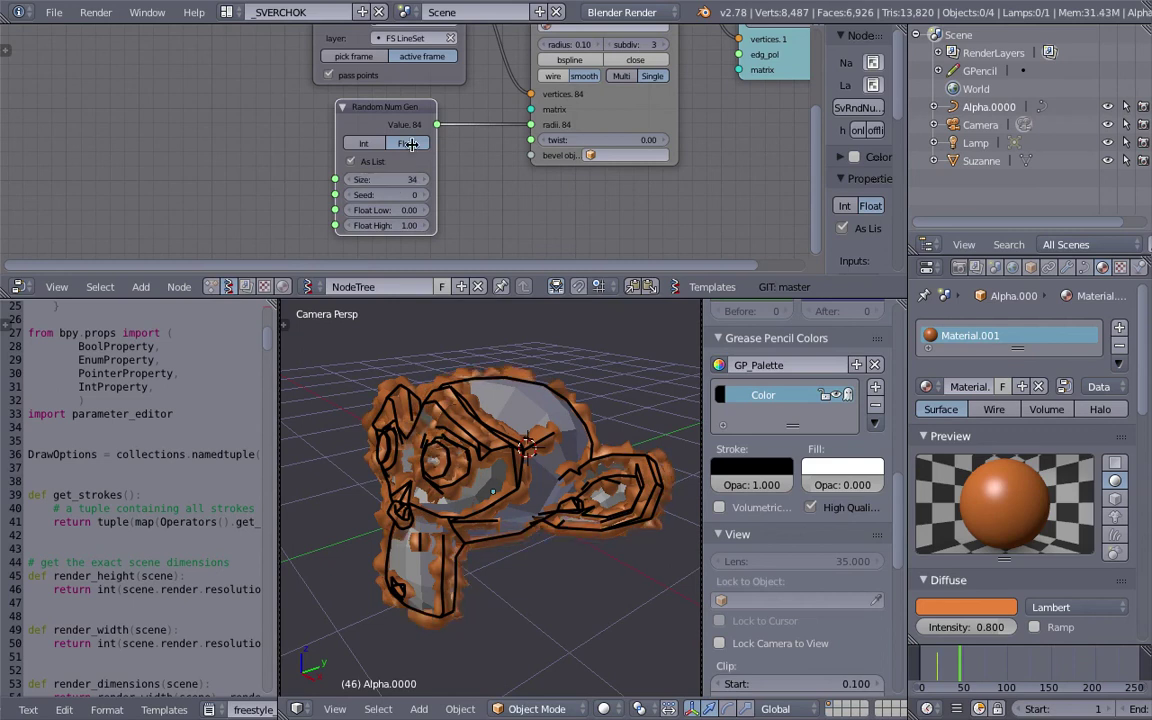
Try the Object ID Selector without pass points, and enable the option again
left_click(396, 79)
scroll(333, 127, "down", 2)
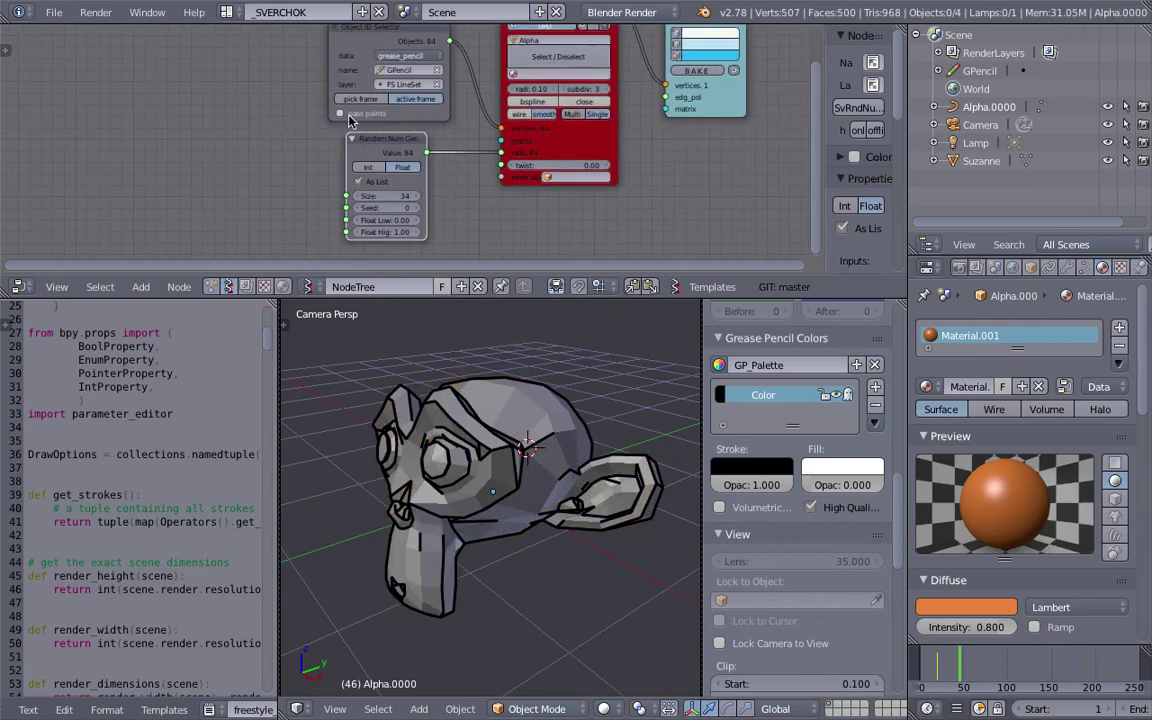
left_click(350, 120)
Spread the Object ID Selector and Random Num Gen nodes apart and select the Alpha.0000 curve in the 3D viewport
left_click_drag(352, 46, 200, 72)
left_click_drag(375, 138, 365, 134)
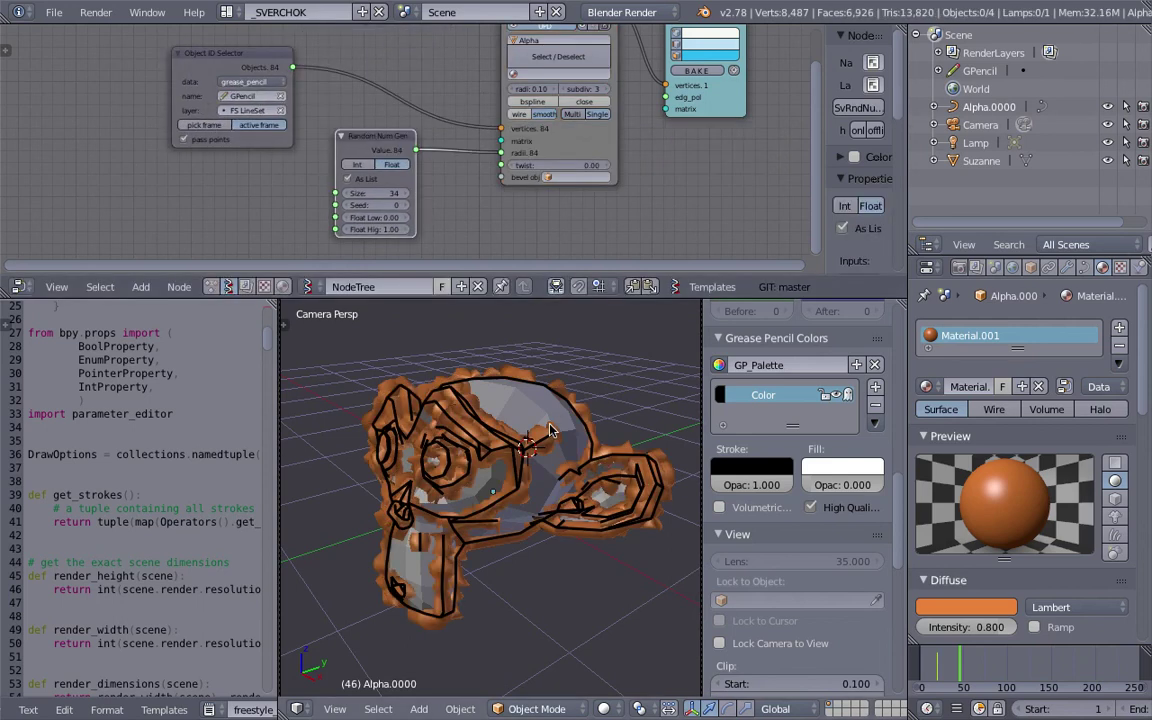
left_click(612, 392)
right_click(626, 445)
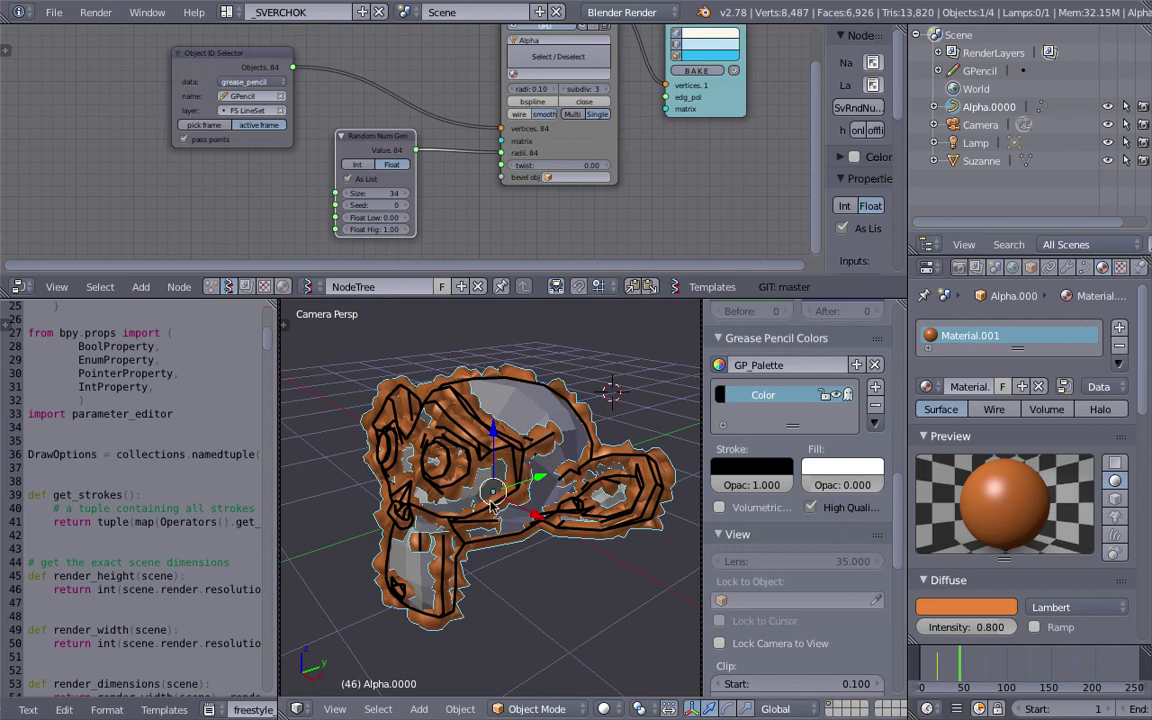
Examine the randomly thickened curves around Suzanne from several angles, along with the node setup that drives them
middle_click_drag(494, 505, 515, 519)
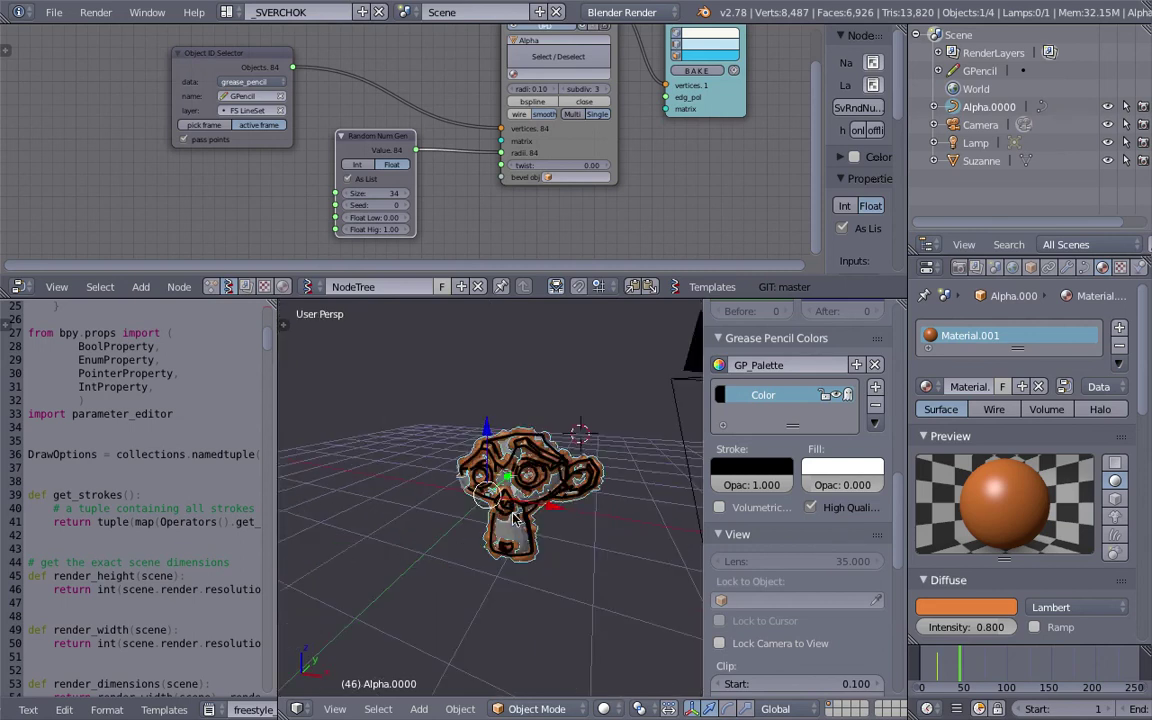
scroll(505, 500, "up", 3)
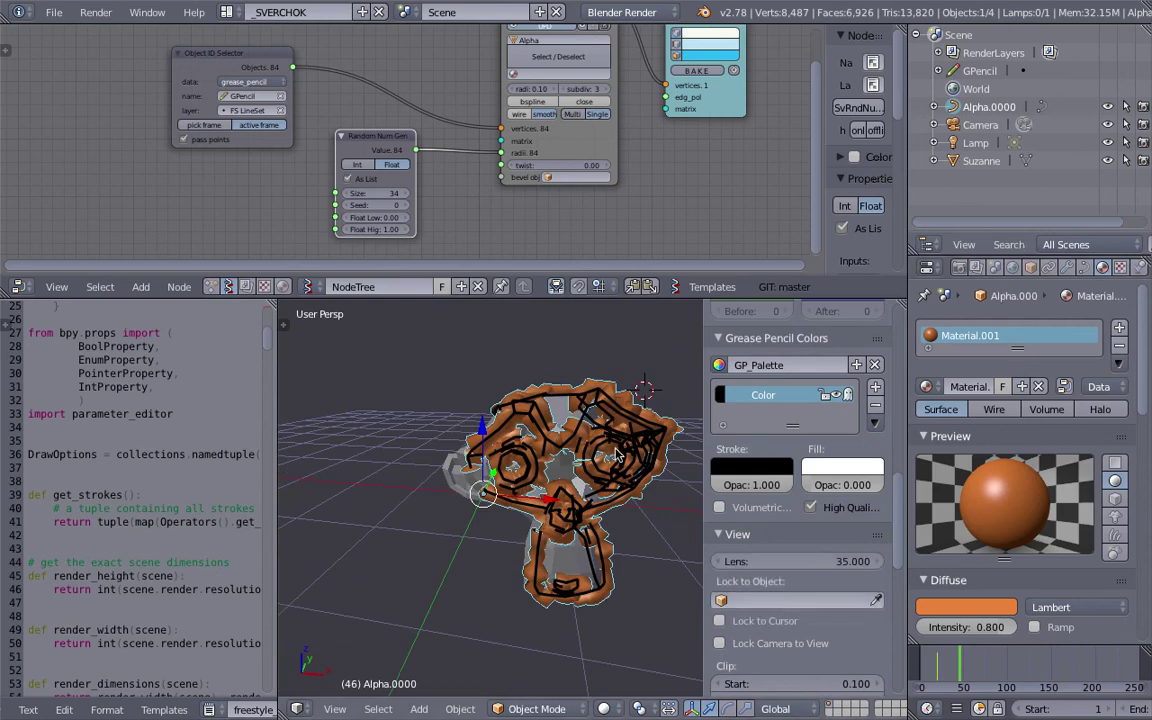
middle_click_drag(555, 405, 410, 375)
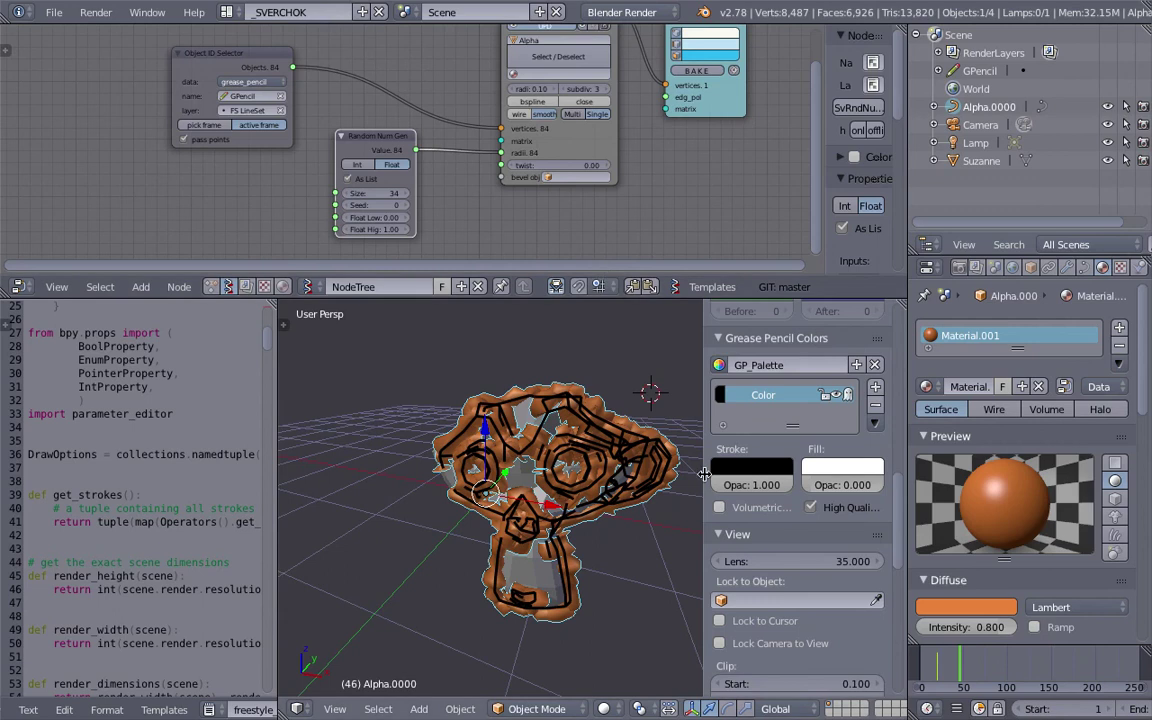
middle_click_drag(662, 202, 577, 233)
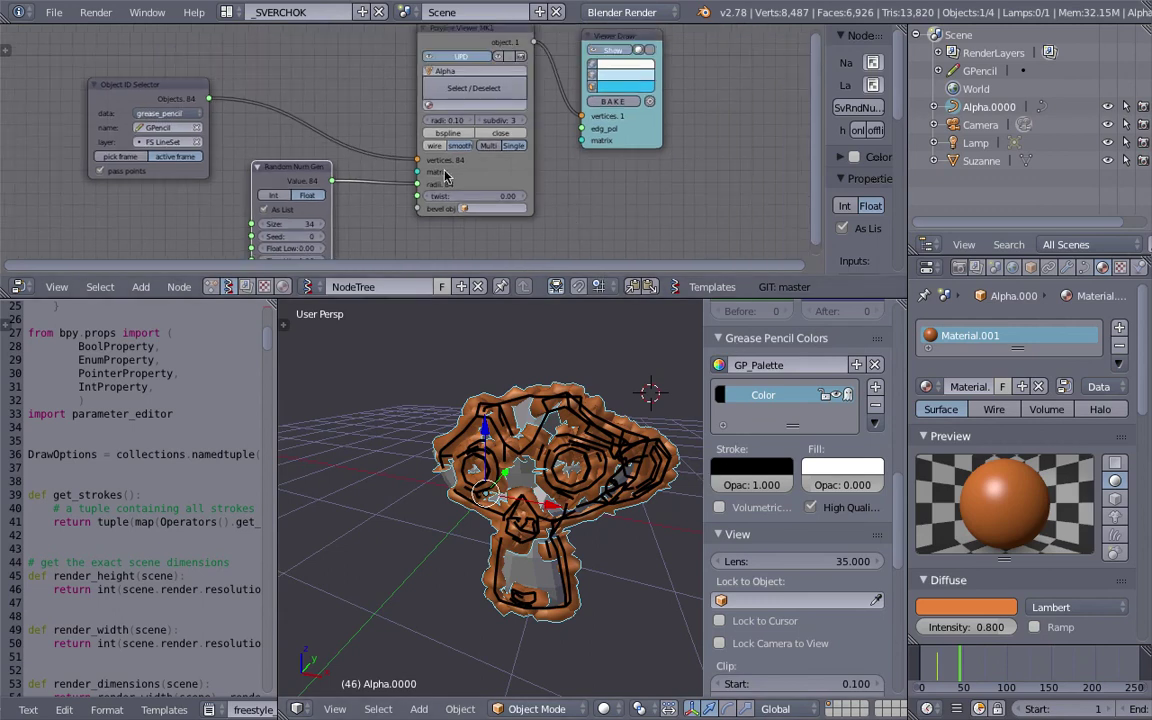
scroll(420, 170, "down", 1)
middle_click_drag(343, 164, 383, 154)
middle_click_drag(562, 439, 556, 412)
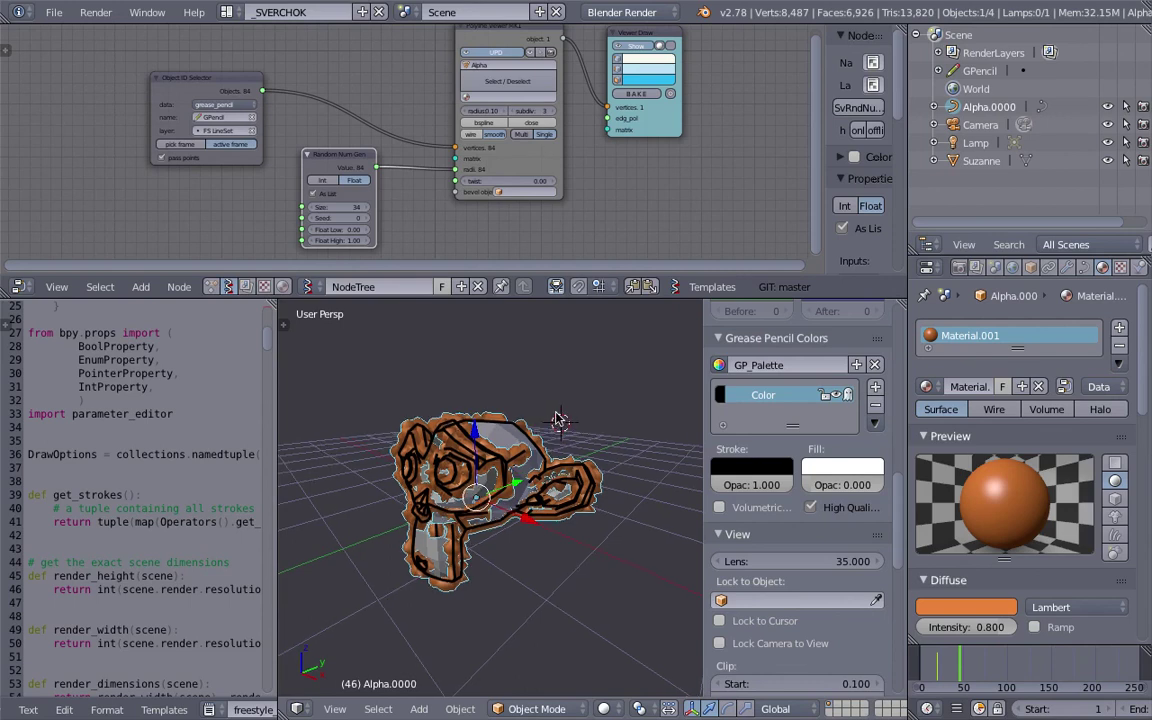
middle_click_drag(560, 391, 560, 358)
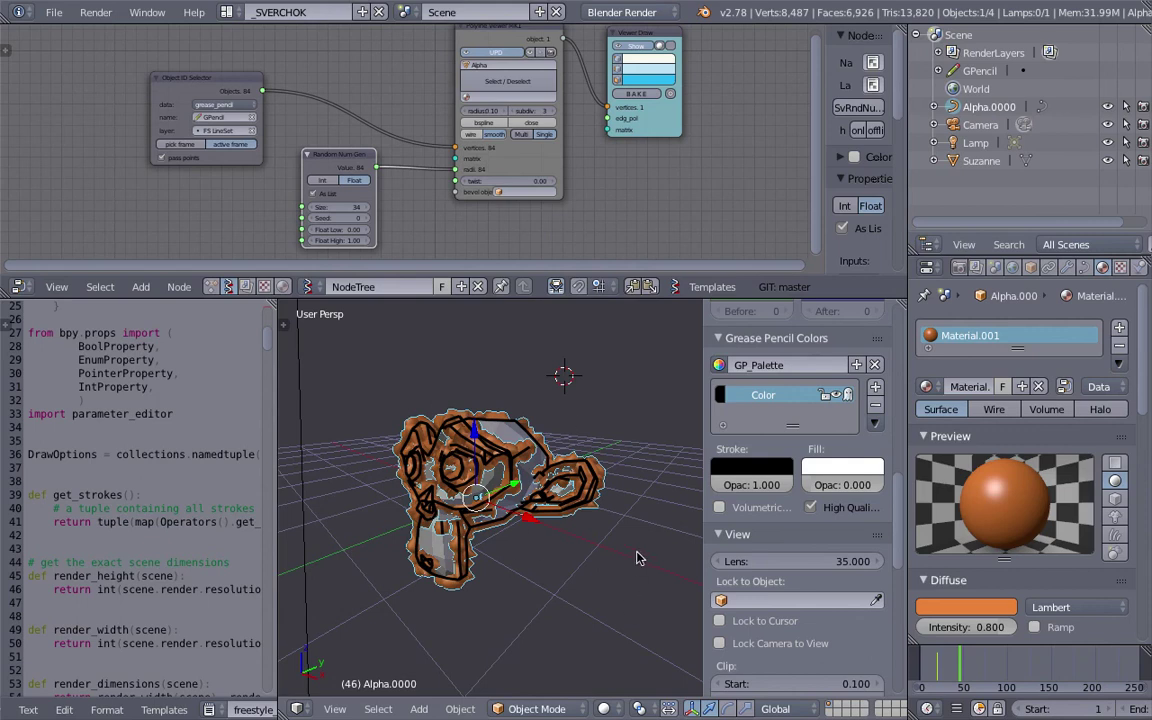
middle_click_drag(636, 558, 589, 521)
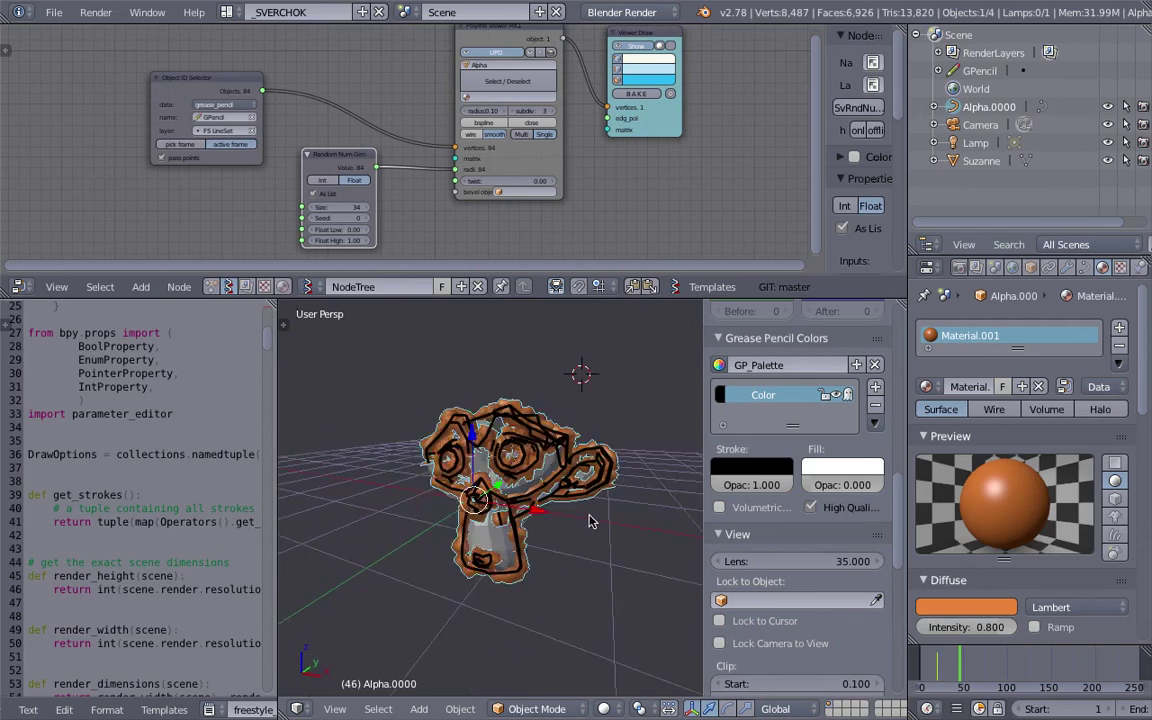